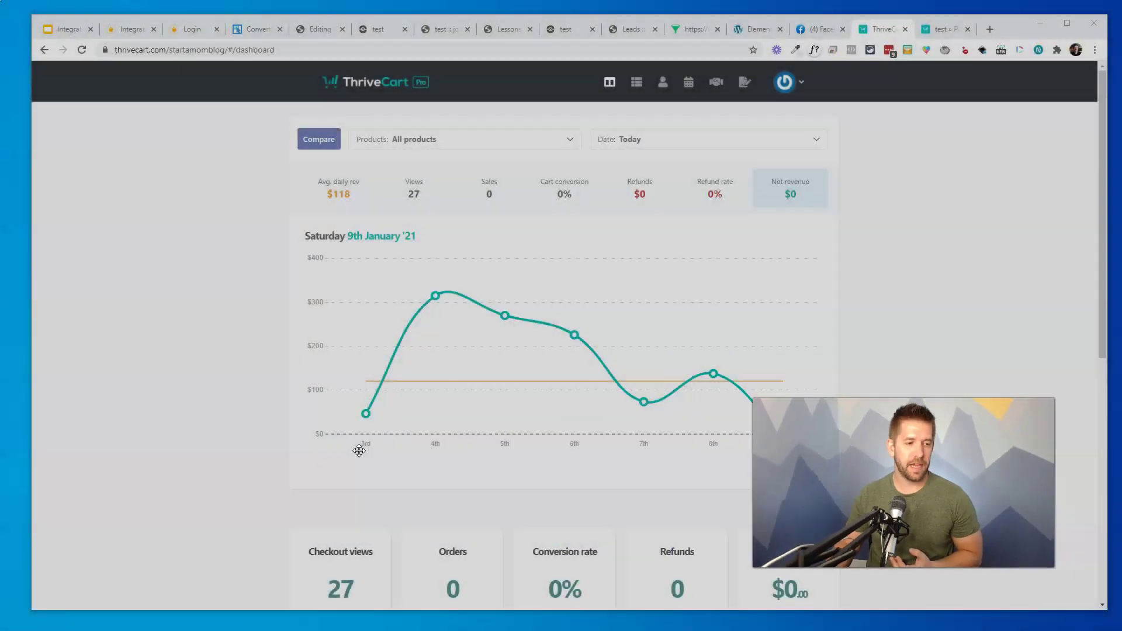
From the account menu, go to Settings > Integrations to view the Stripe, PayPal and Authorize.Net processors
left_click(786, 88)
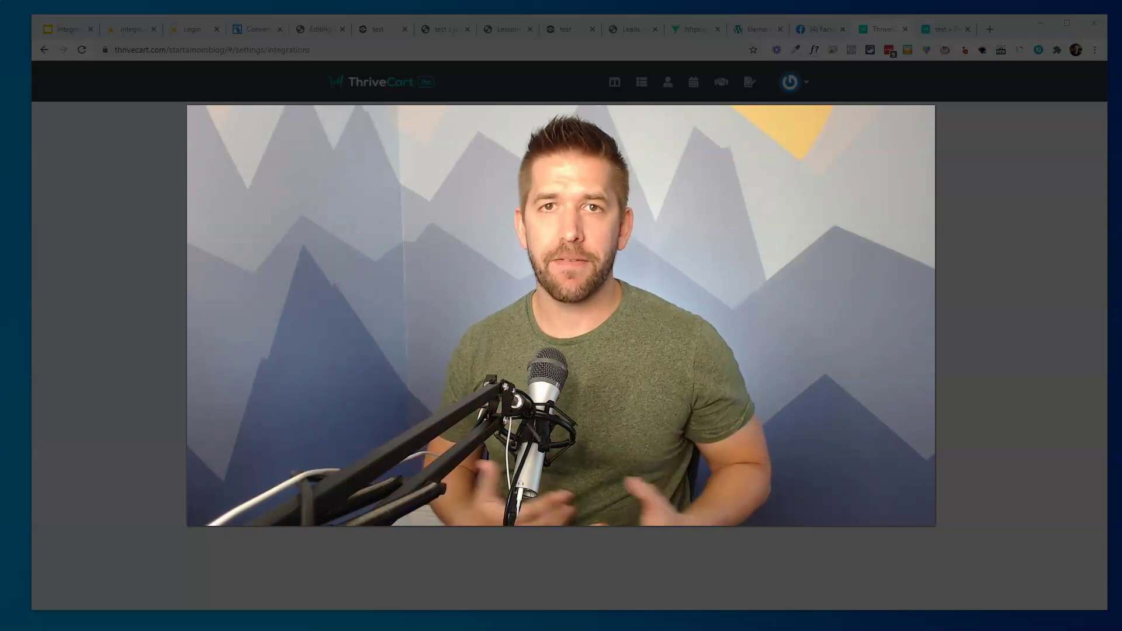
left_click(234, 514)
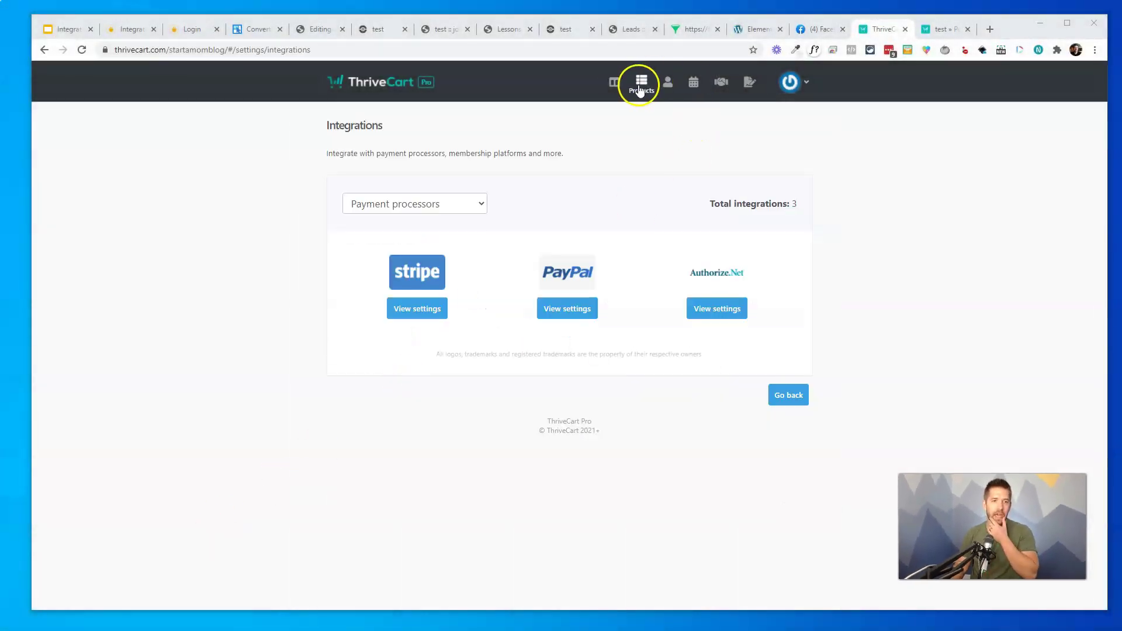
Create a new product named 'My Amazing Productnection' with an owner and internal label 'asdf'
left_click(639, 83)
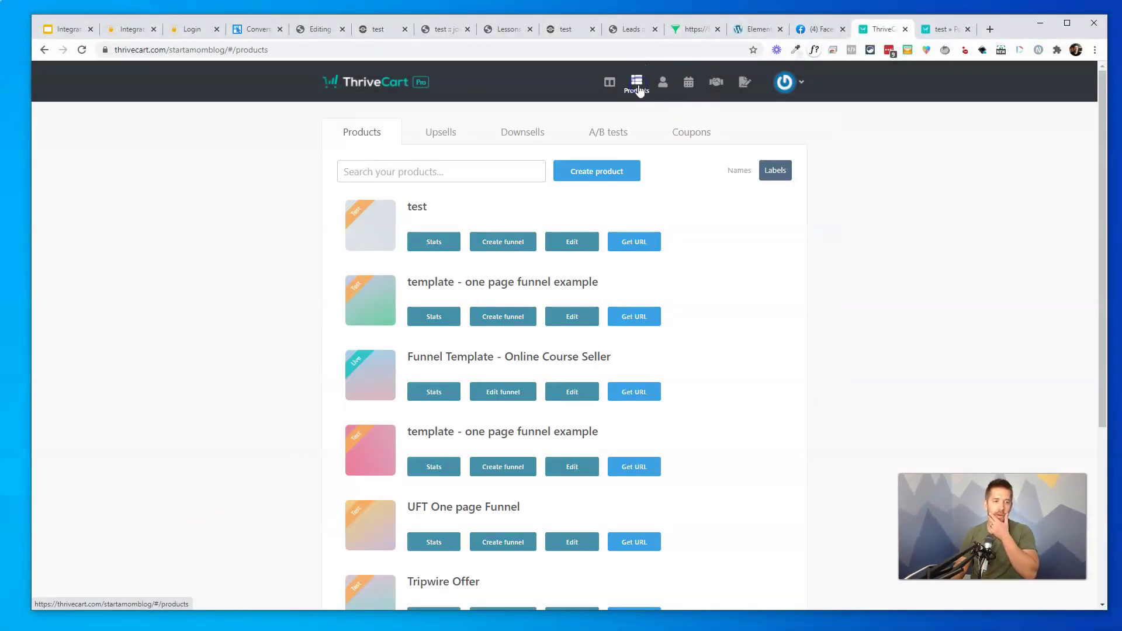
left_click(579, 171)
left_click(672, 273)
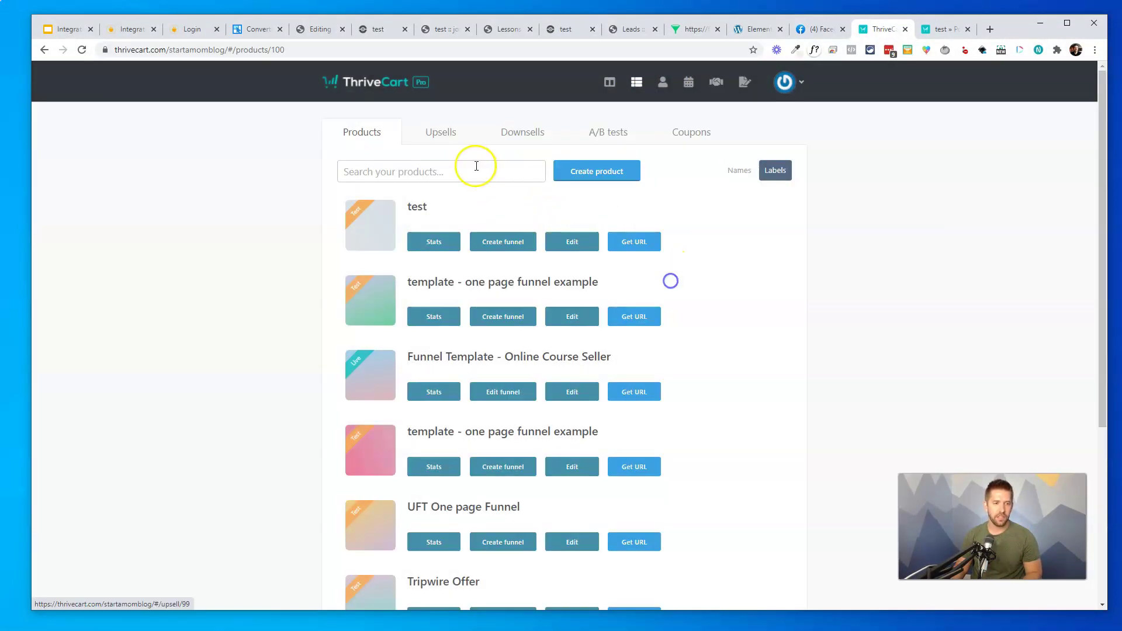
left_click(415, 235)
type("My Amazing Product")
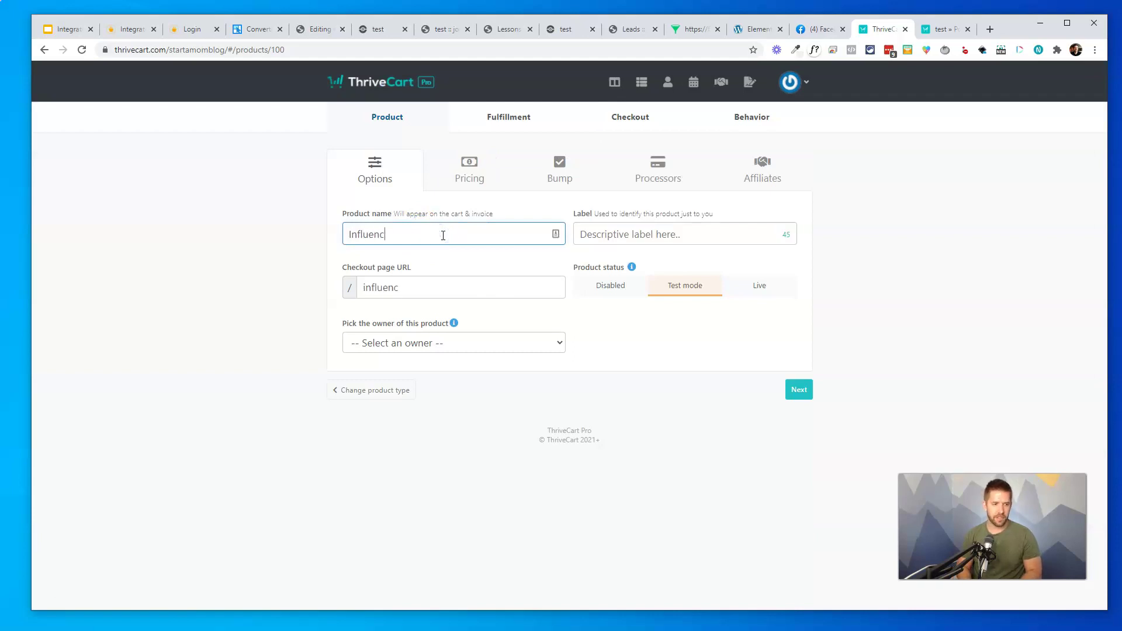
type("nection")
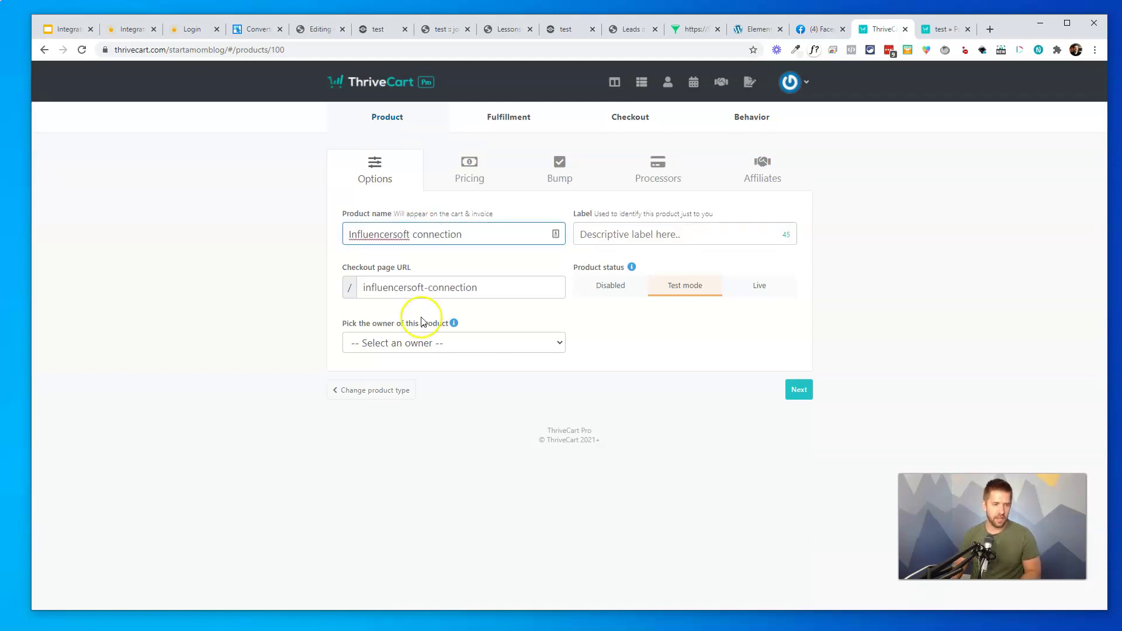
left_click(441, 343)
left_click(426, 398)
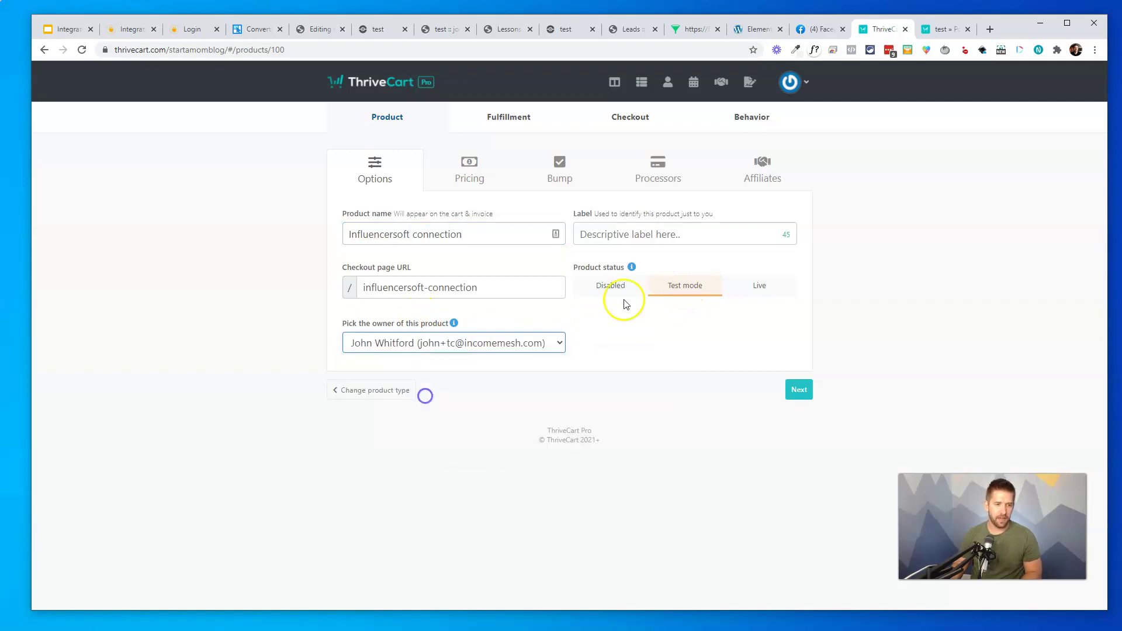
left_click(665, 233)
type("asdf")
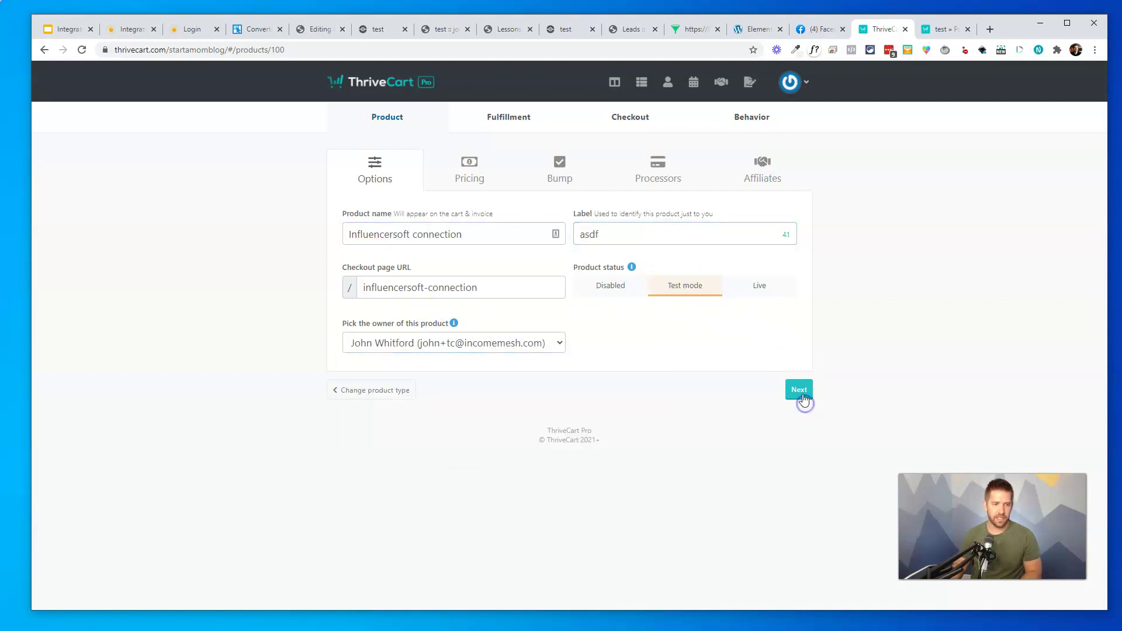
left_click(799, 393)
Add a $5.00 one-time payment option with no trial and unlimited quantity
left_click(562, 390)
left_click(491, 292)
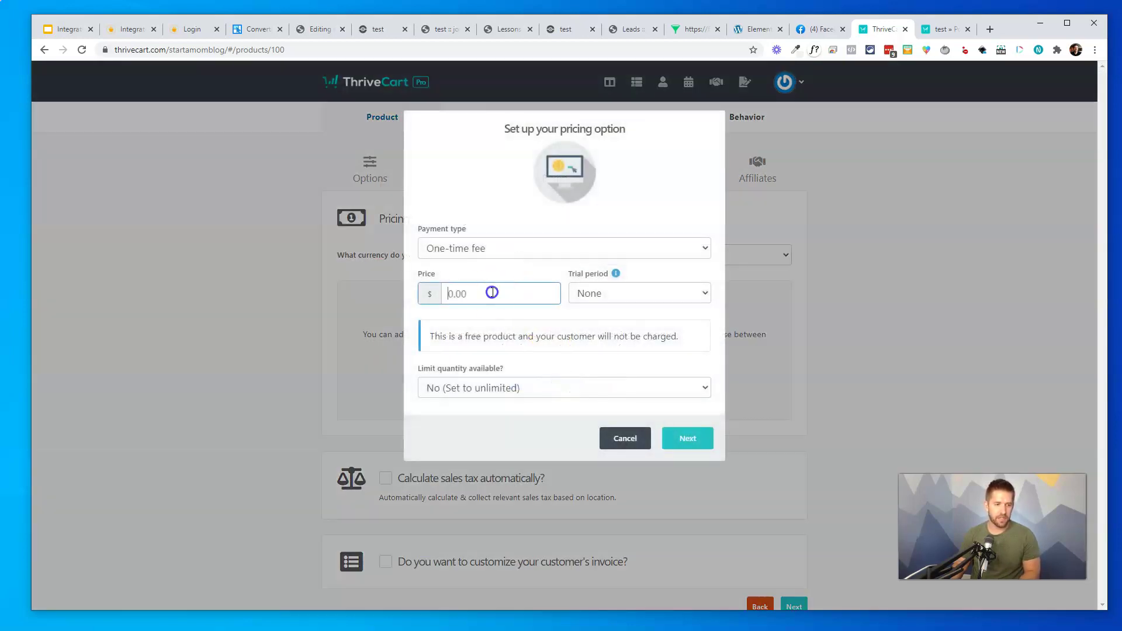
type("5")
left_click(636, 293)
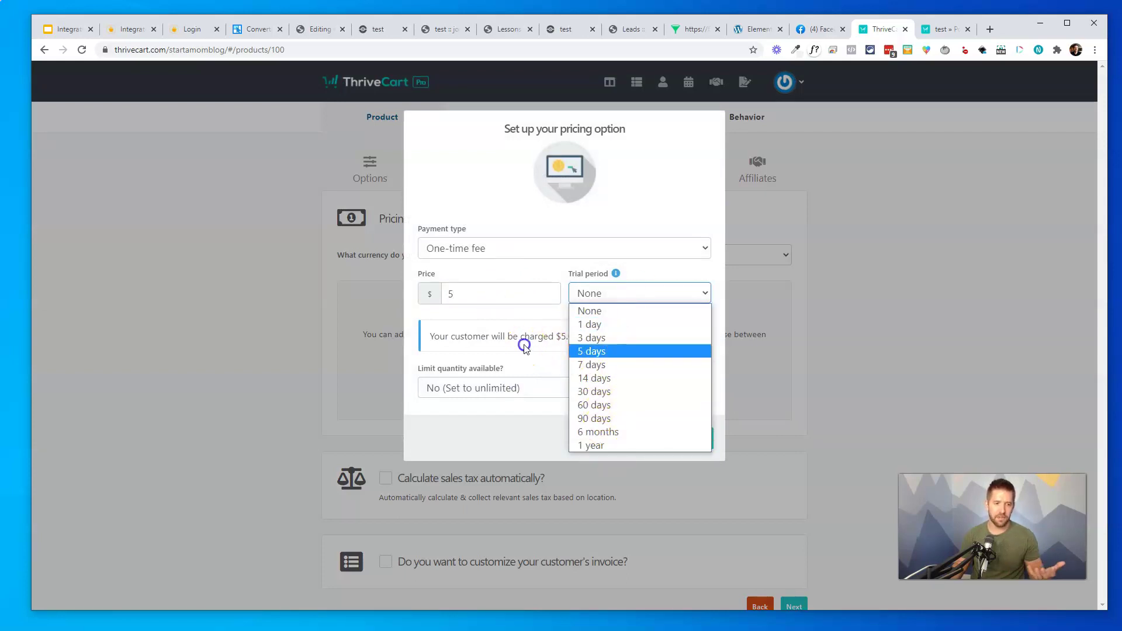
left_click(553, 388)
left_click(553, 389)
left_click(544, 354)
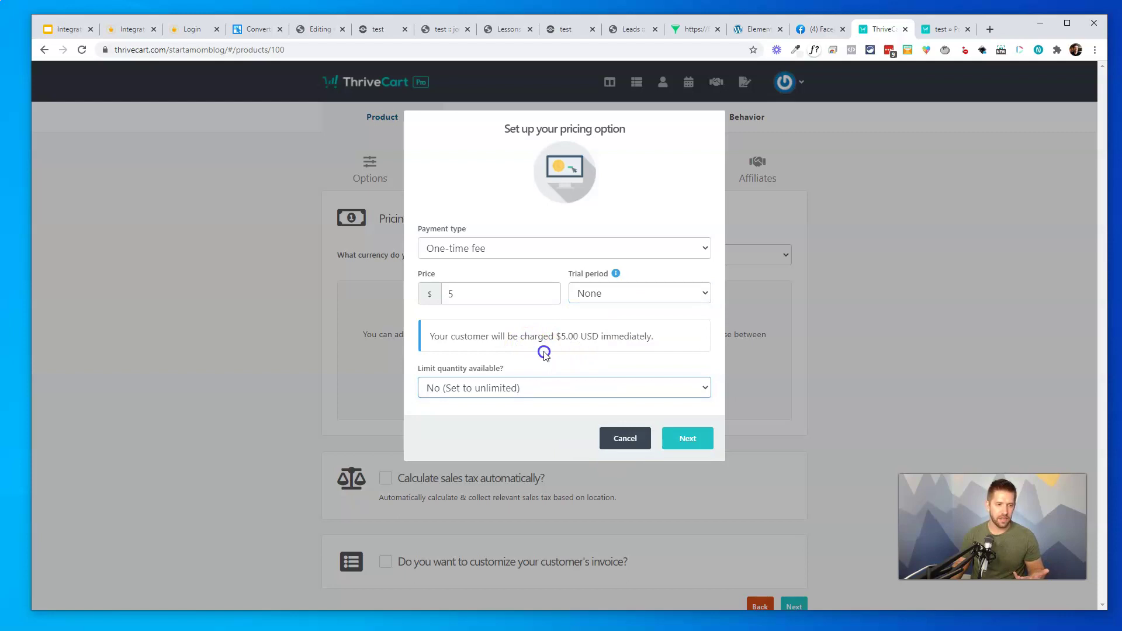
left_click(592, 248)
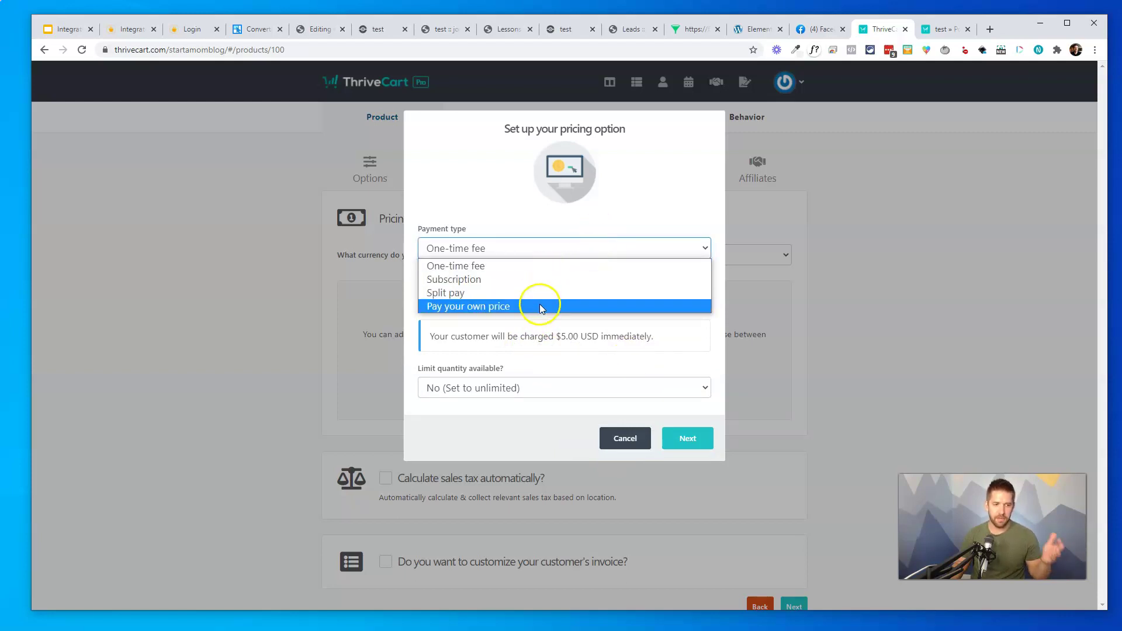
left_click(549, 334)
left_click(700, 446)
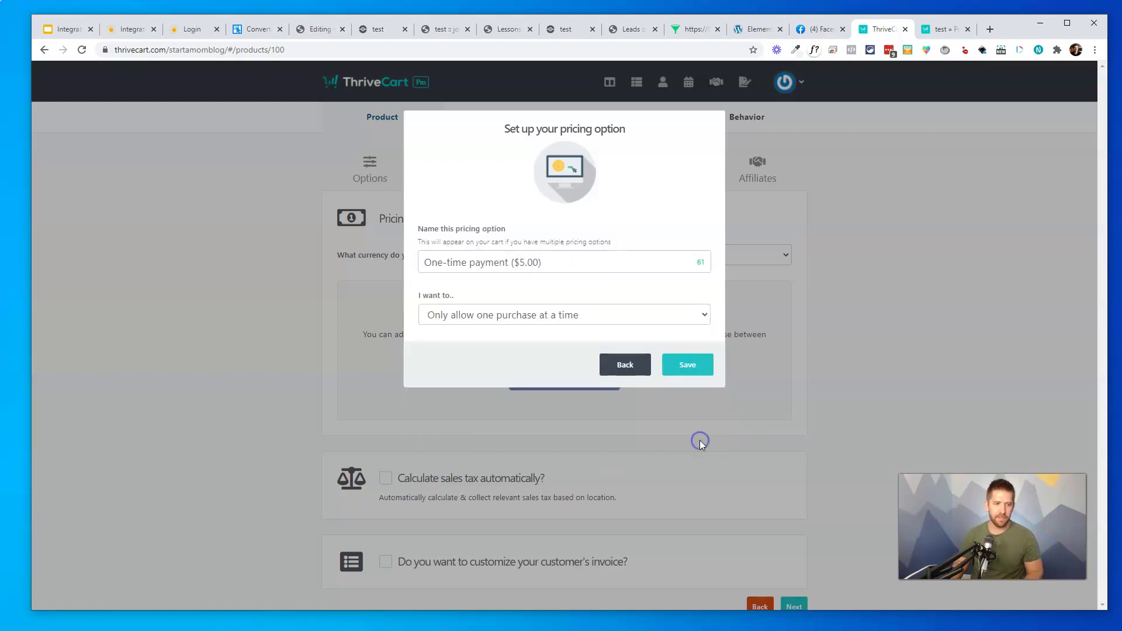
left_click(678, 370)
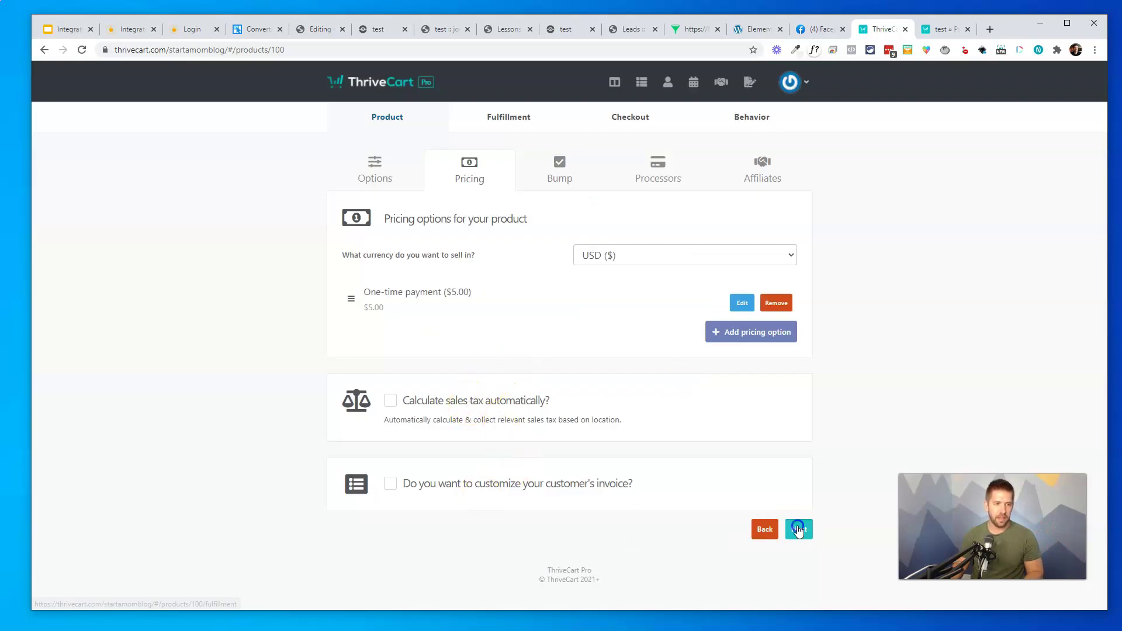
Enable Stripe with the chosen account as the payment processor and advance to Fulfillment
left_click(798, 528)
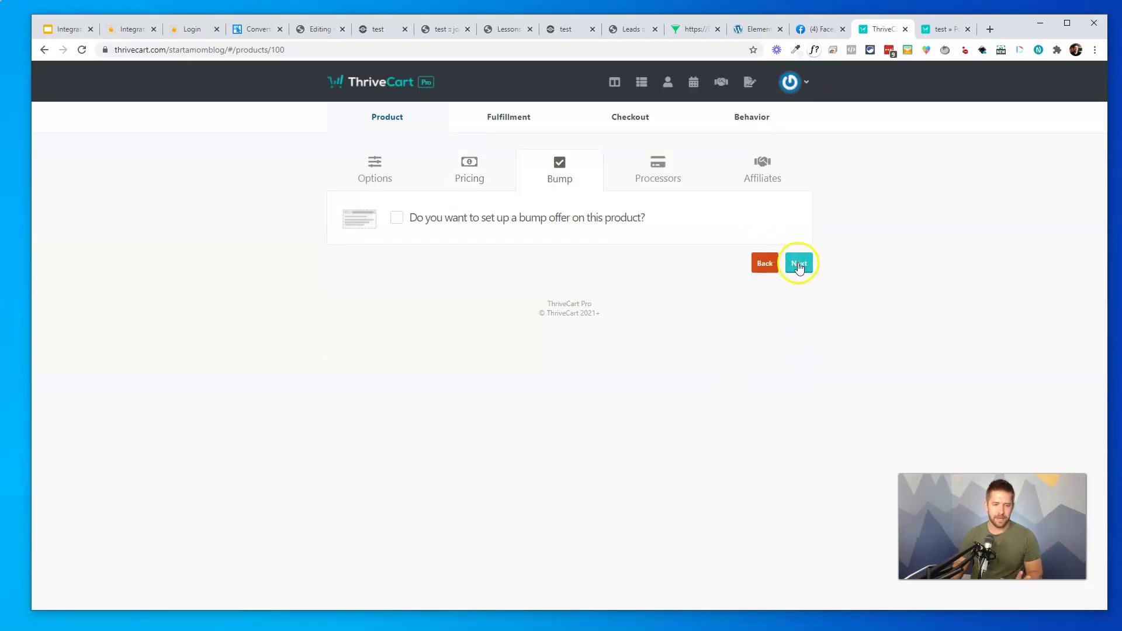
left_click(798, 263)
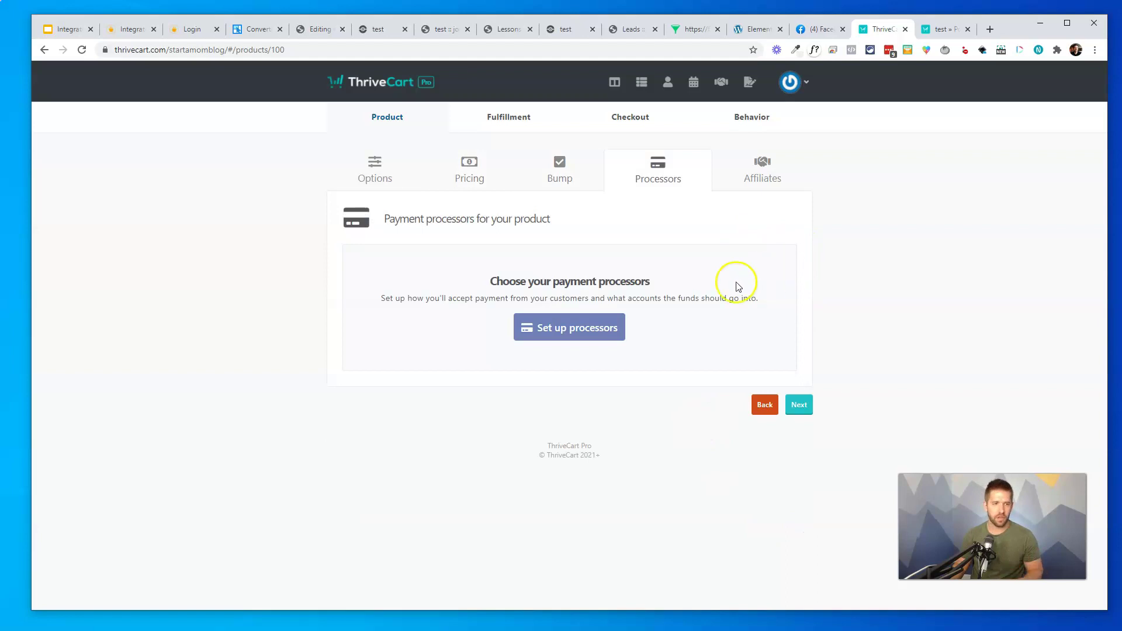
left_click(583, 327)
left_click(431, 260)
left_click(608, 266)
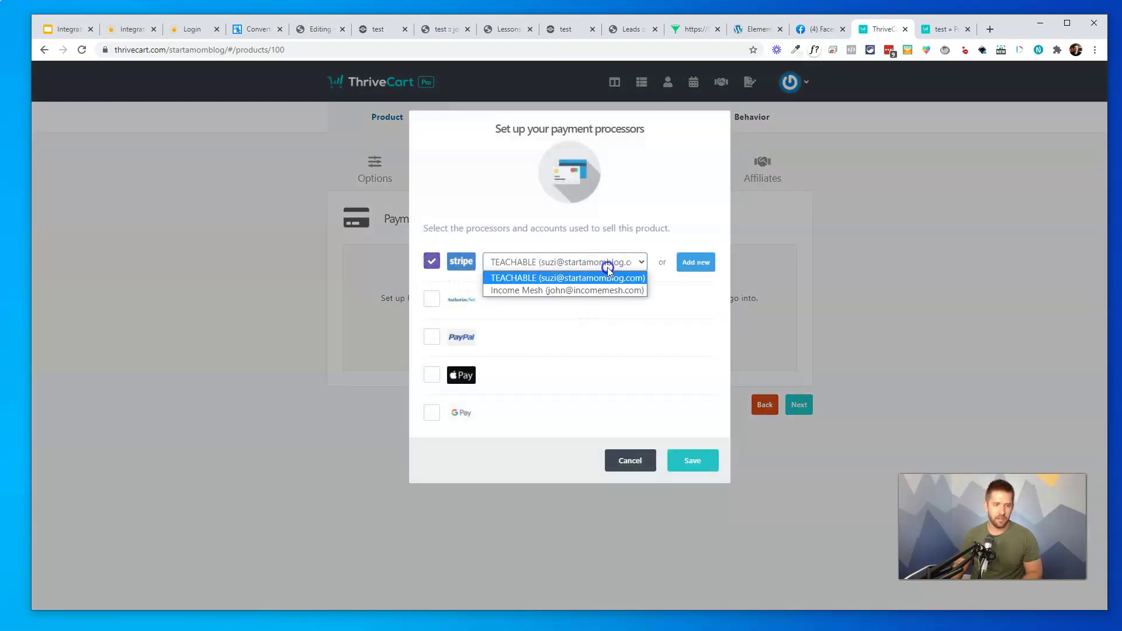
left_click(601, 288)
left_click(689, 460)
left_click(800, 338)
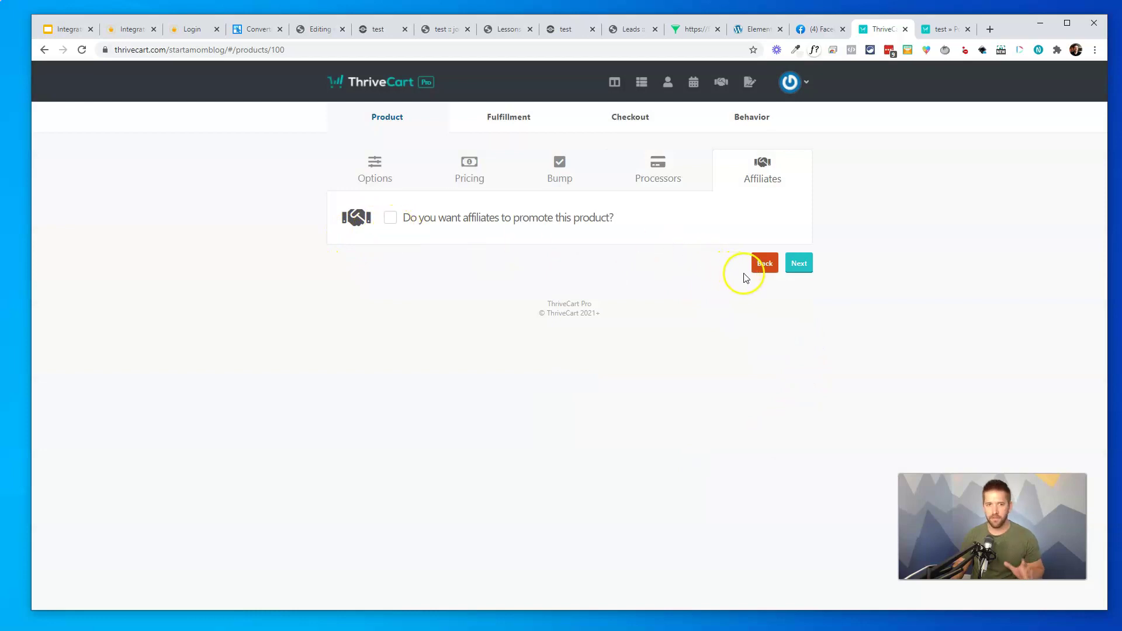
left_click(795, 263)
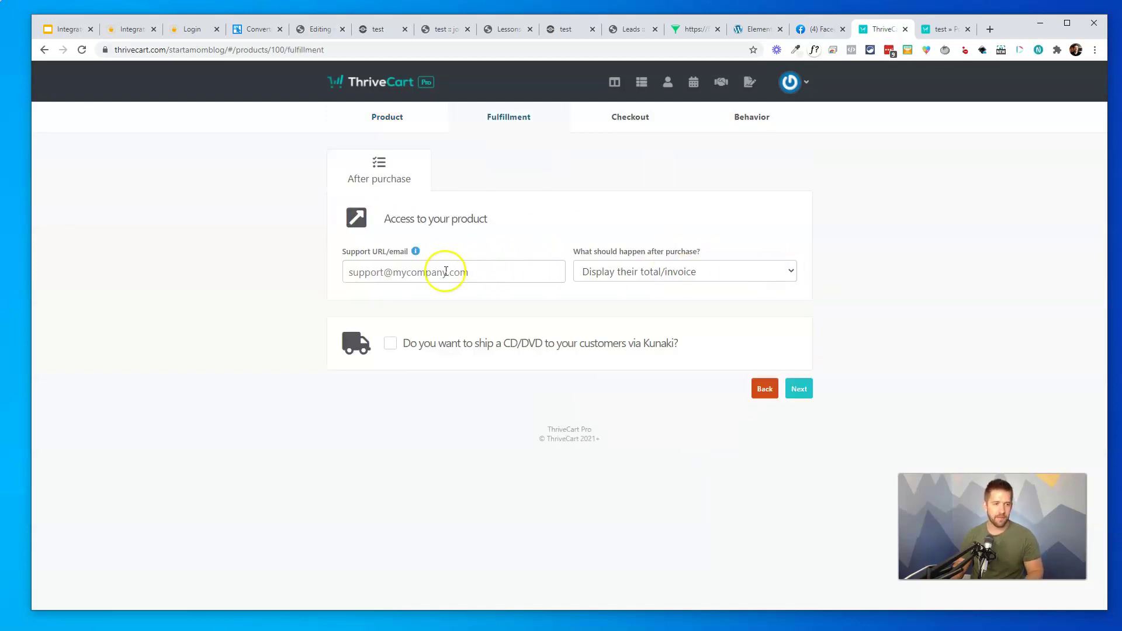
Set After purchase to 'Send them to a URL', fill in the support e-mail, and choose URL expiration 'A week'
left_click(681, 274)
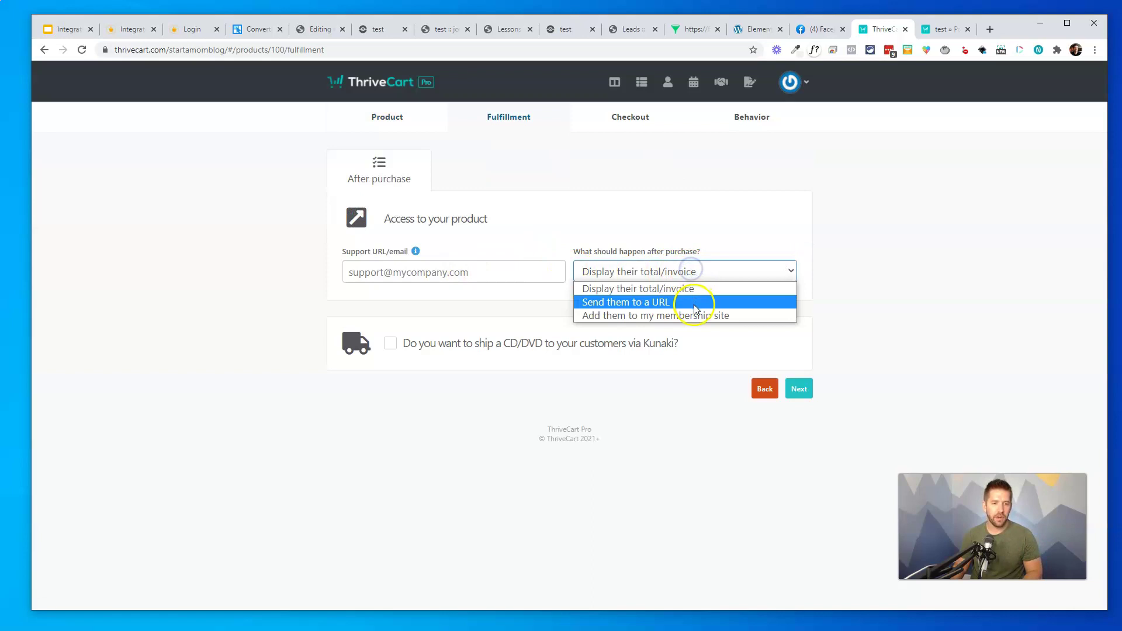
left_click(694, 299)
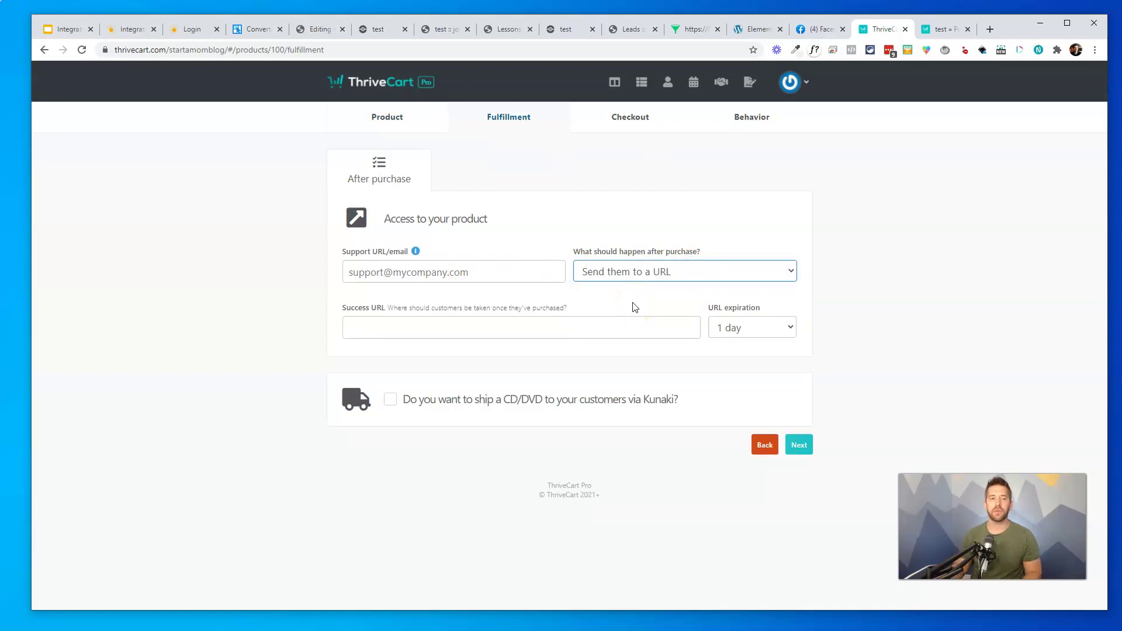
left_click(494, 272)
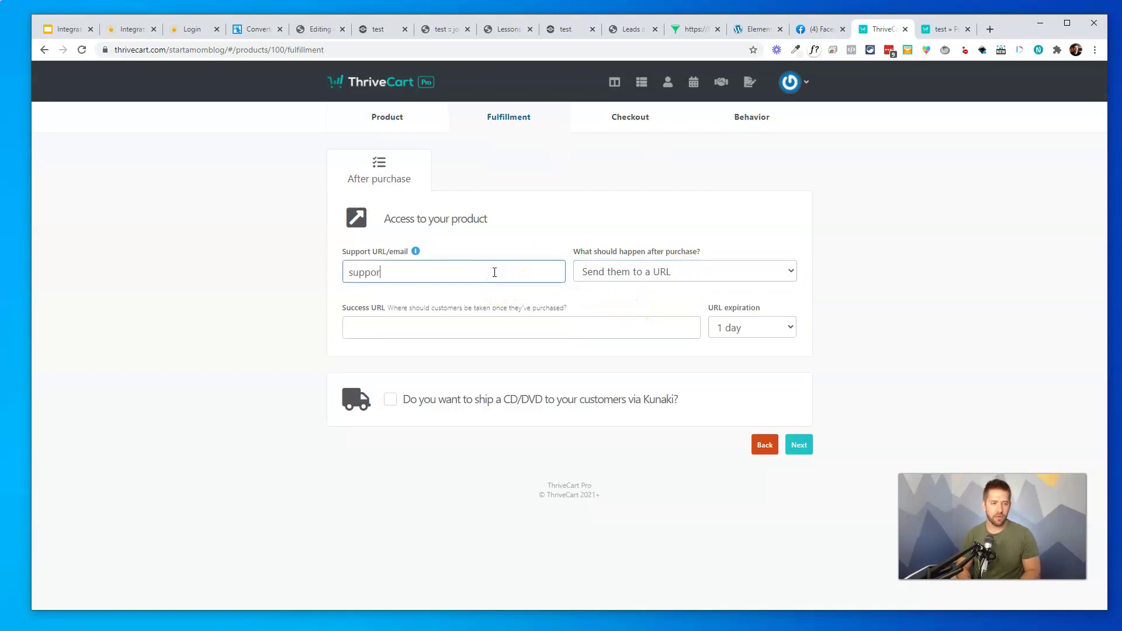
left_click(747, 327)
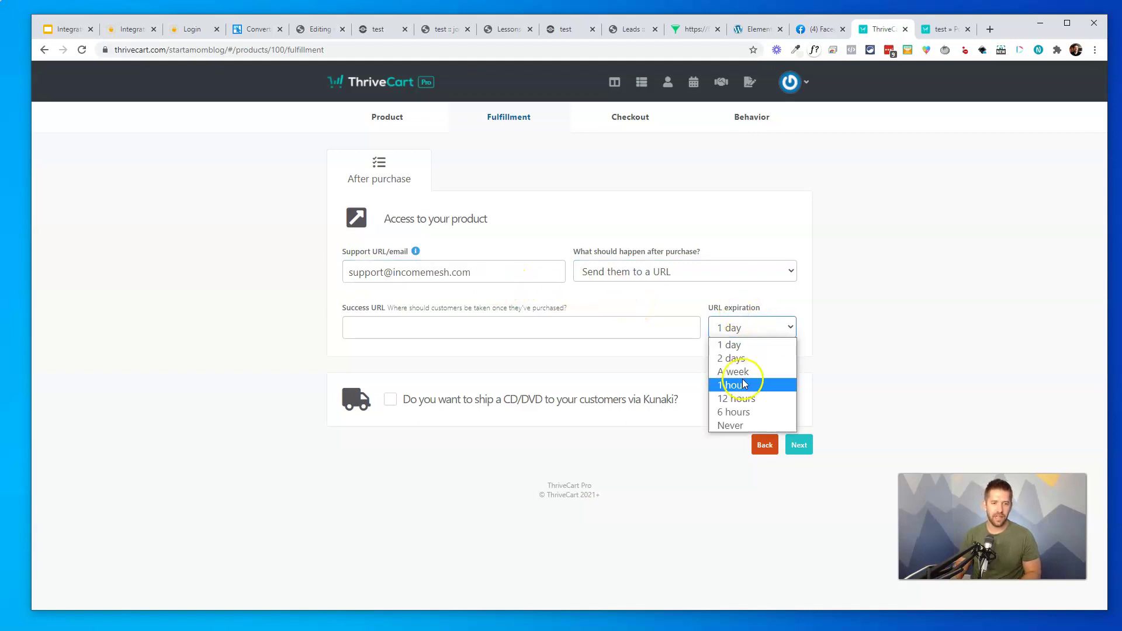
left_click(738, 372)
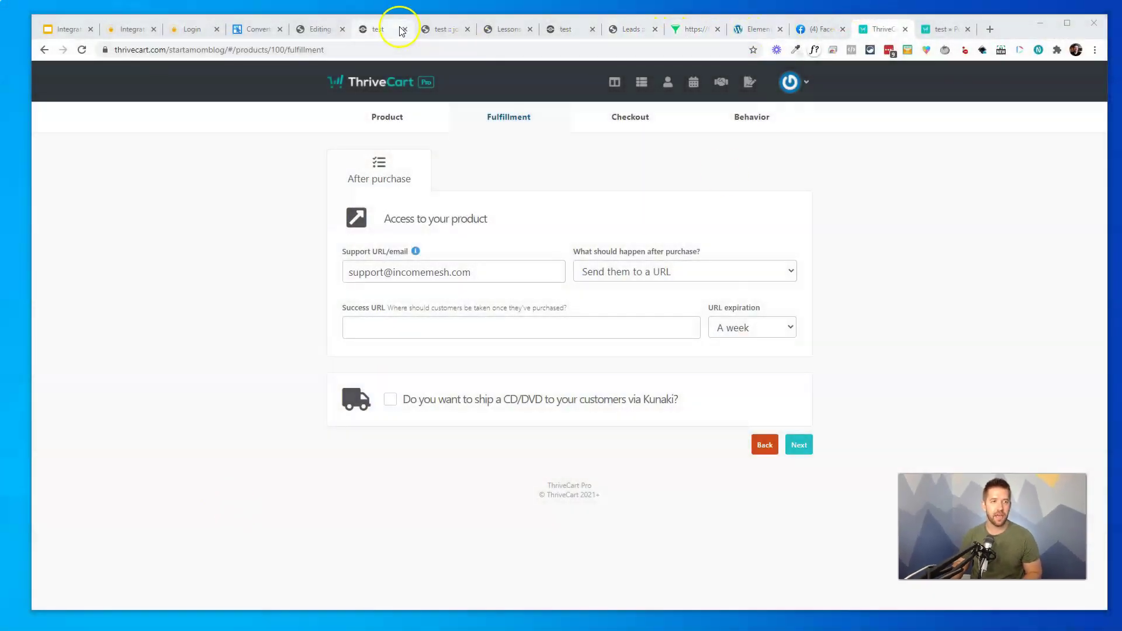
Review the funnel's Access Your Product and Members area pages, previewing Members area in a new tab
left_click(425, 30)
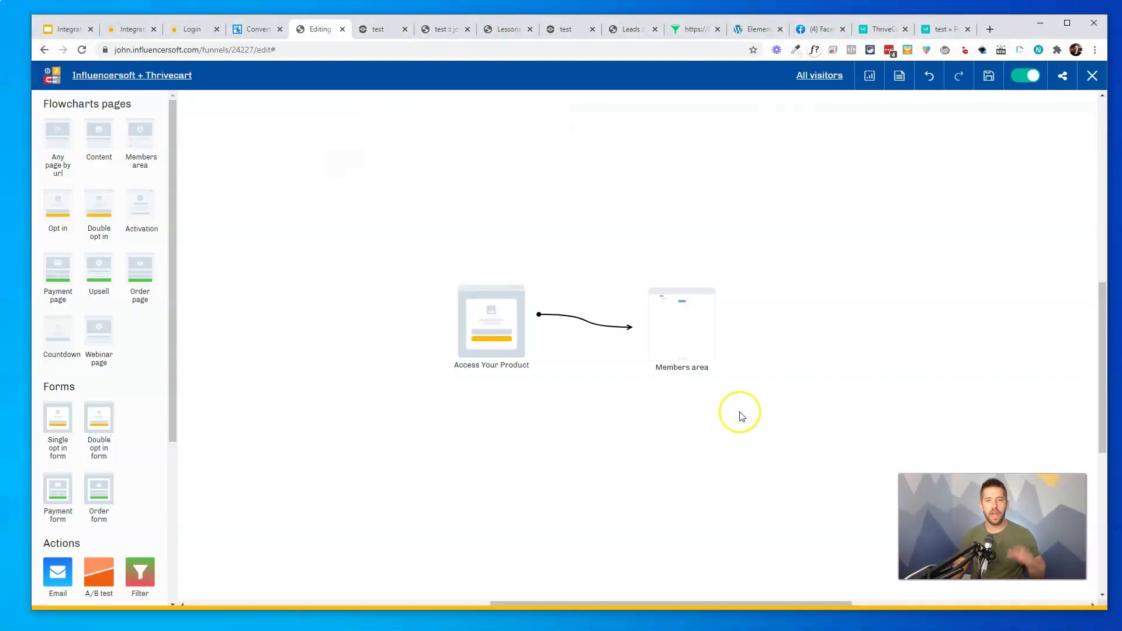
left_click(492, 333)
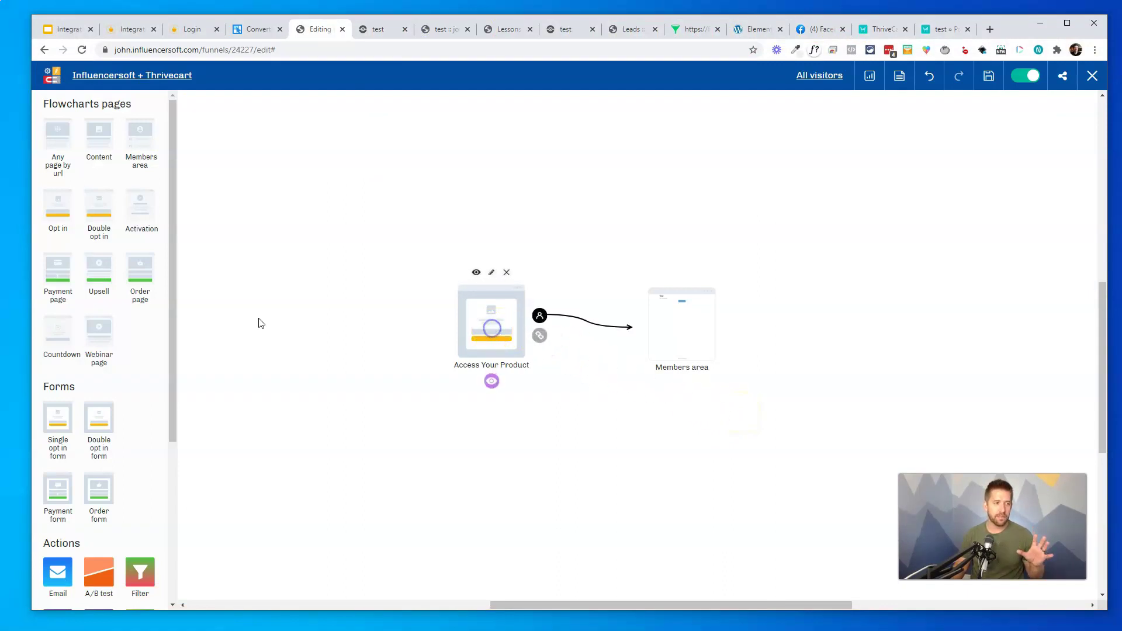
left_click_drag(55, 206, 57, 167)
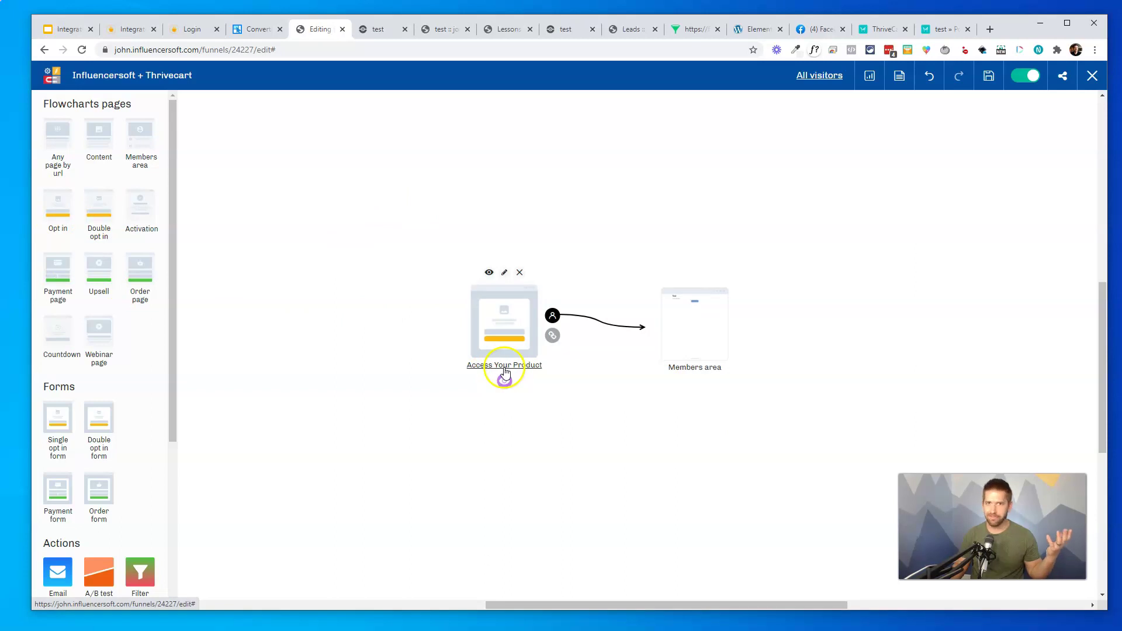
left_click(670, 323)
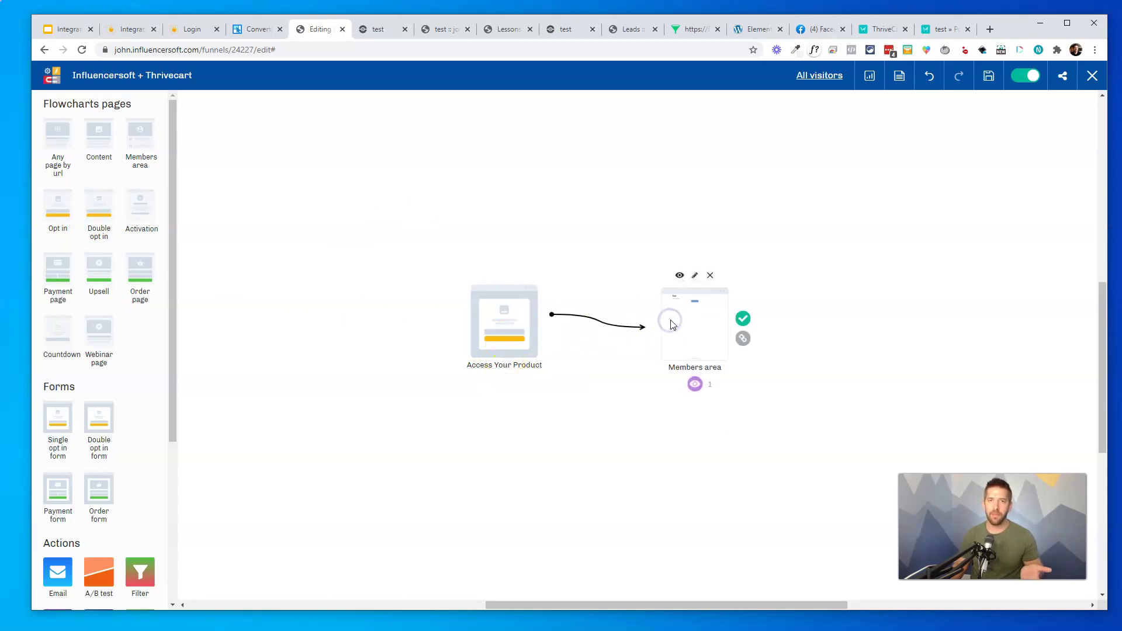
left_click(710, 275)
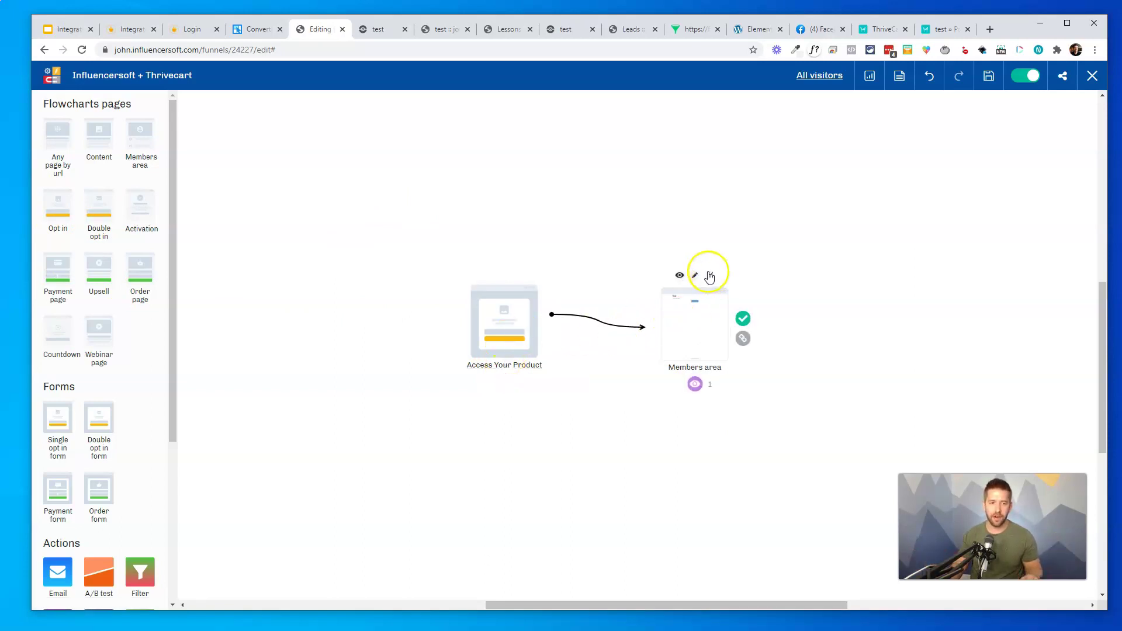
left_click(680, 276)
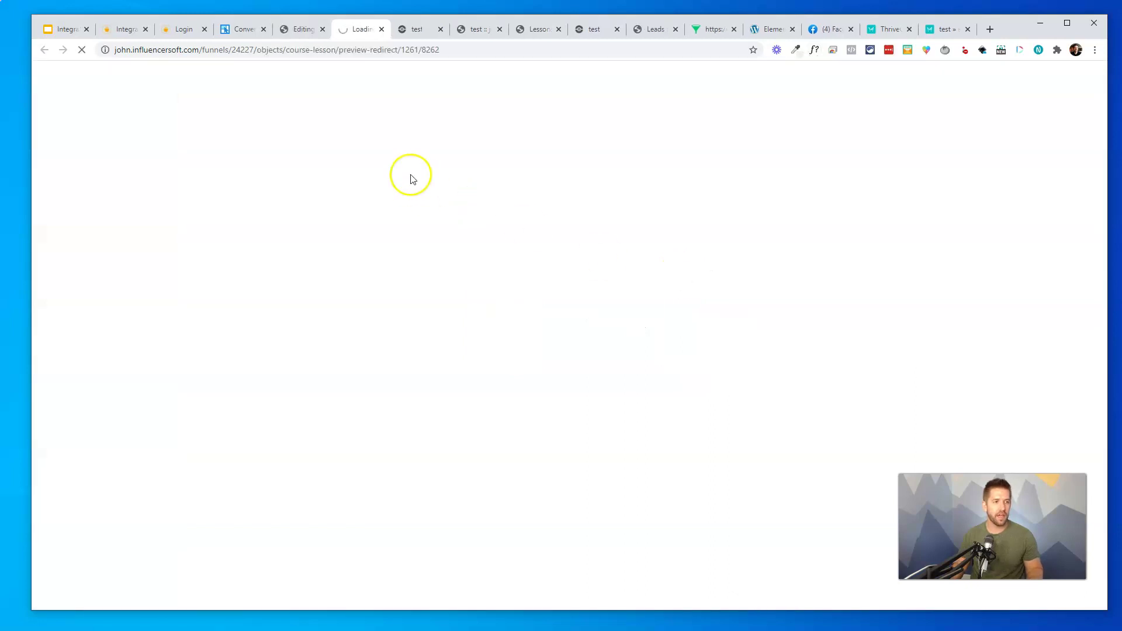
left_click(285, 30)
mouse_move(494, 282)
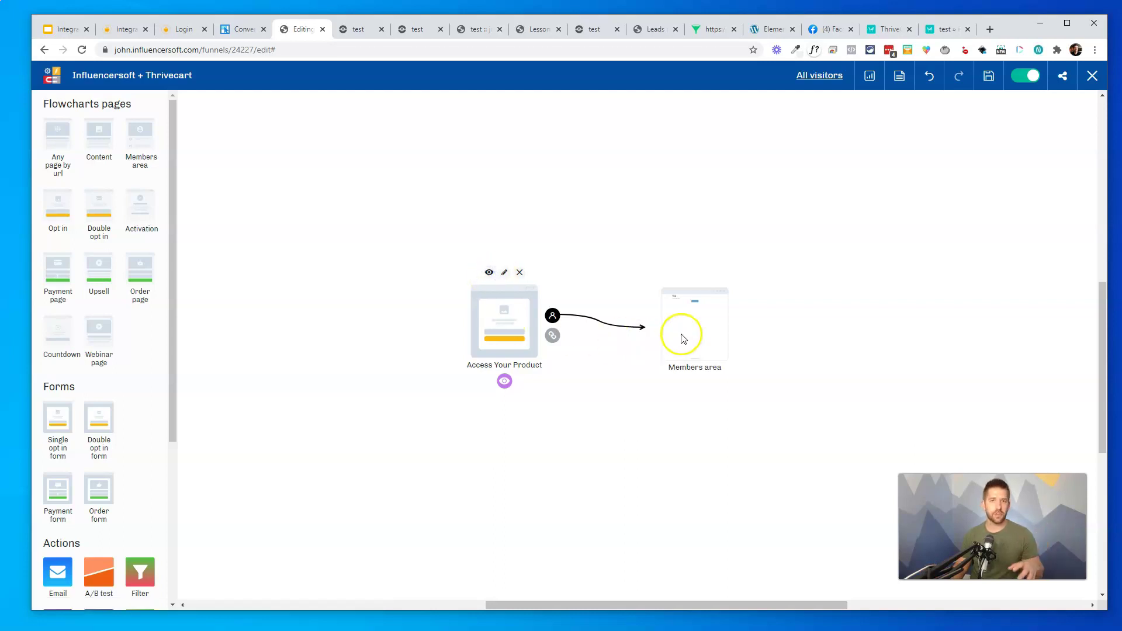
Delete the Access Your Product block and give the Opt in block an action adding leads to the test list
left_click(518, 274)
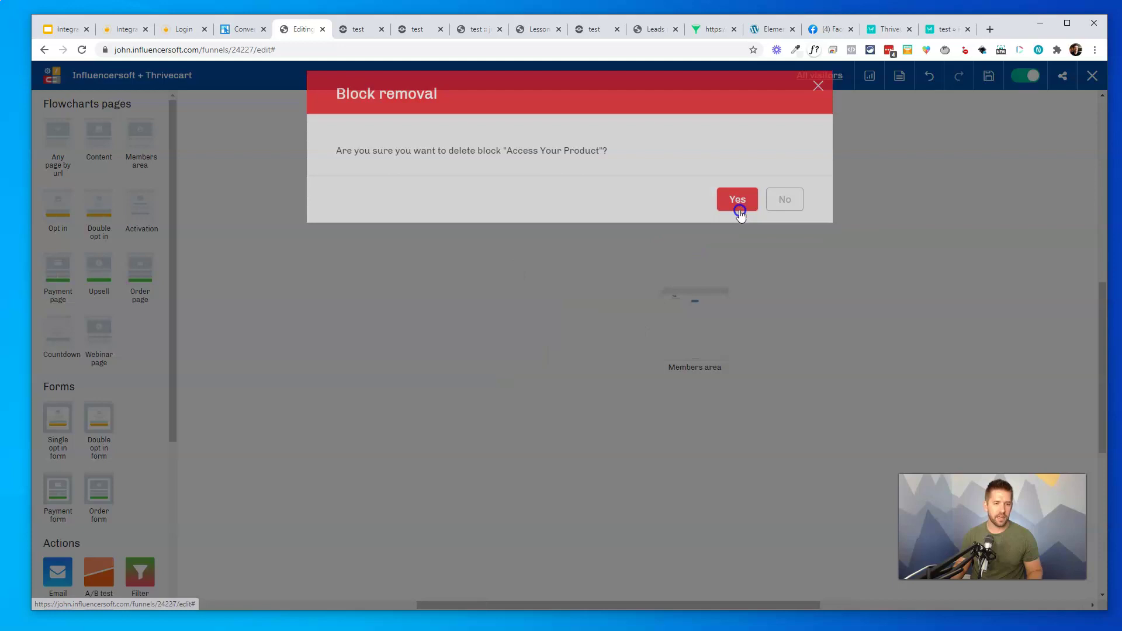
left_click(737, 203)
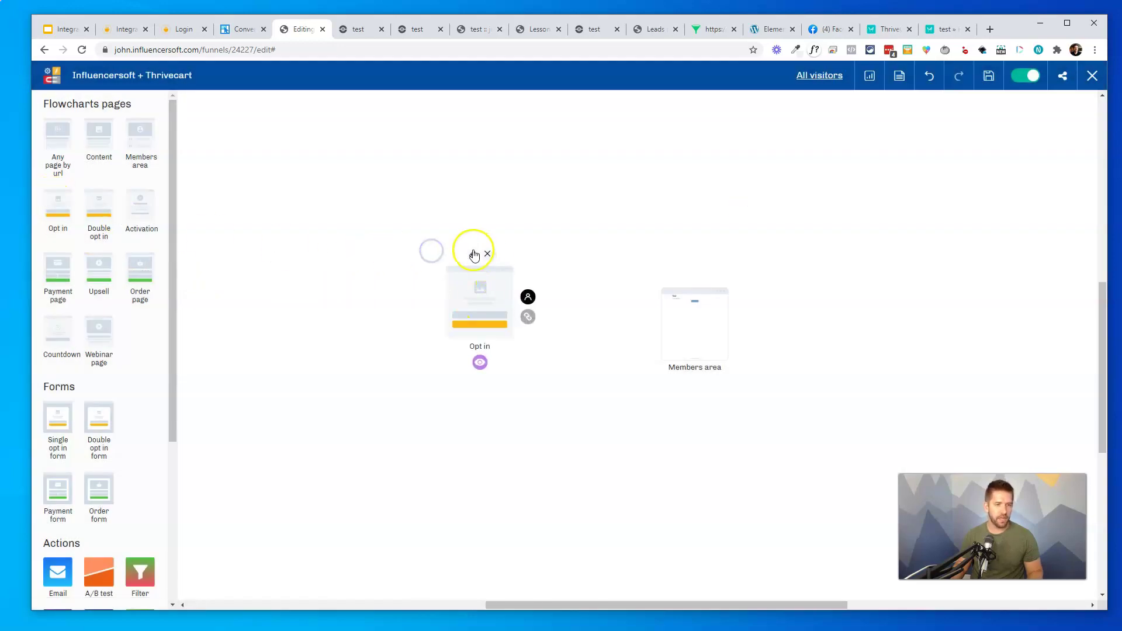
left_click(472, 254)
left_click(832, 147)
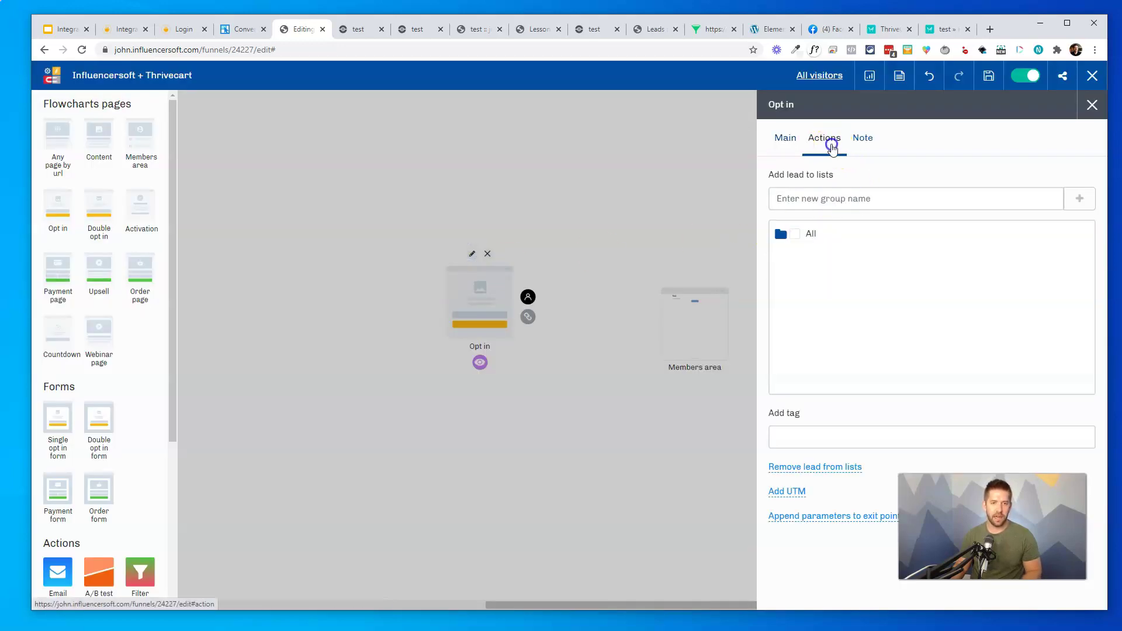
left_click(781, 235)
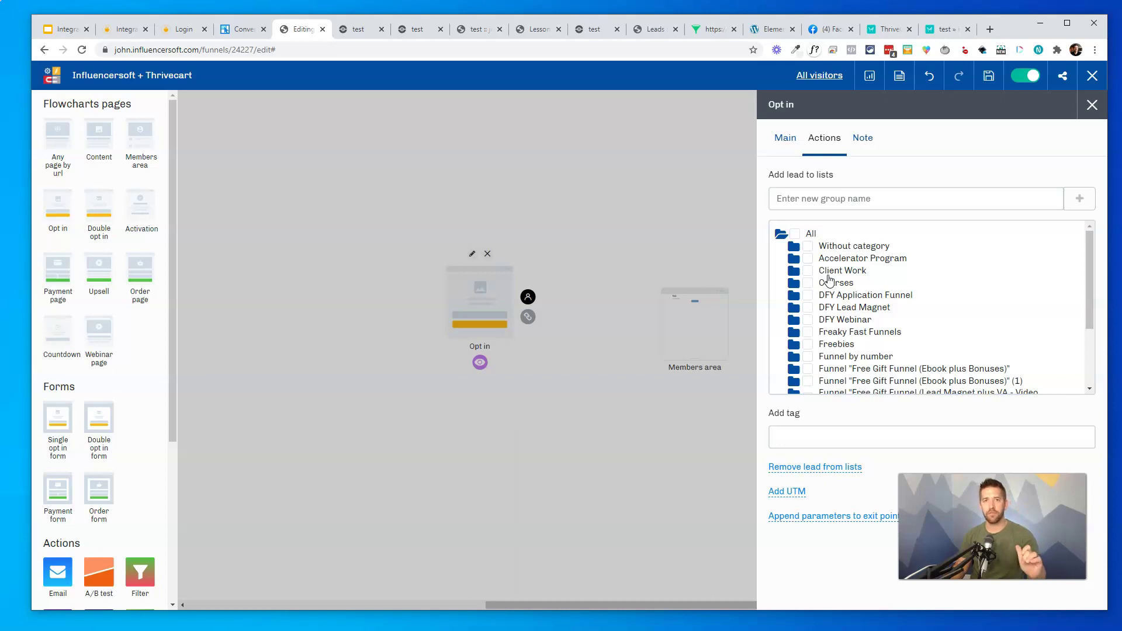
scroll(907, 288, "down", 3)
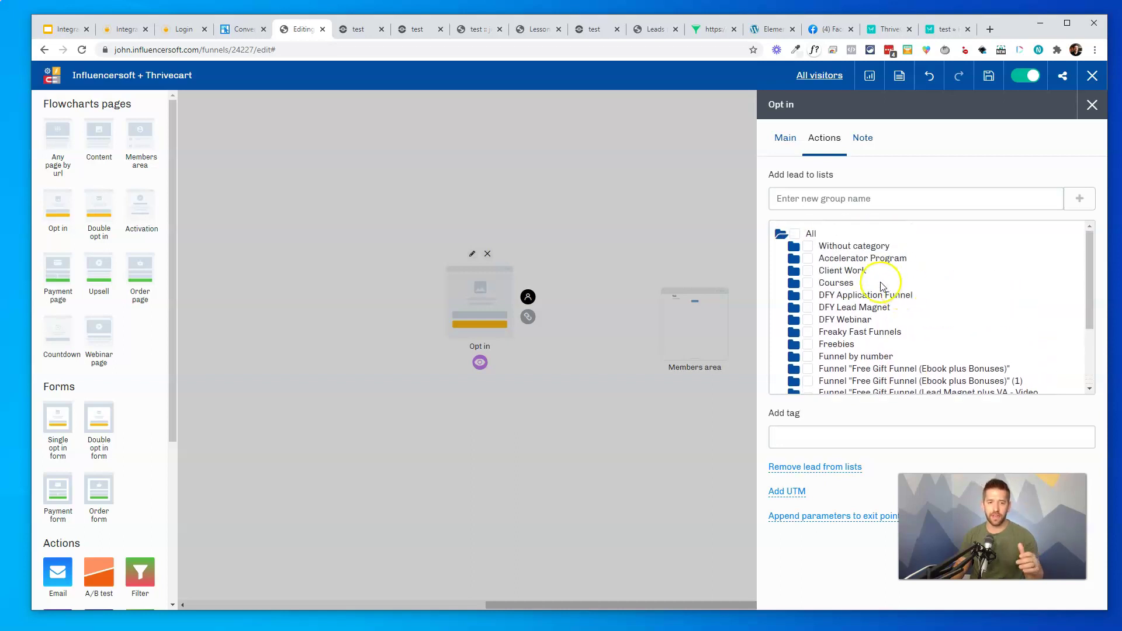
scroll(880, 306, "down", 5)
scroll(853, 299, "down", 5)
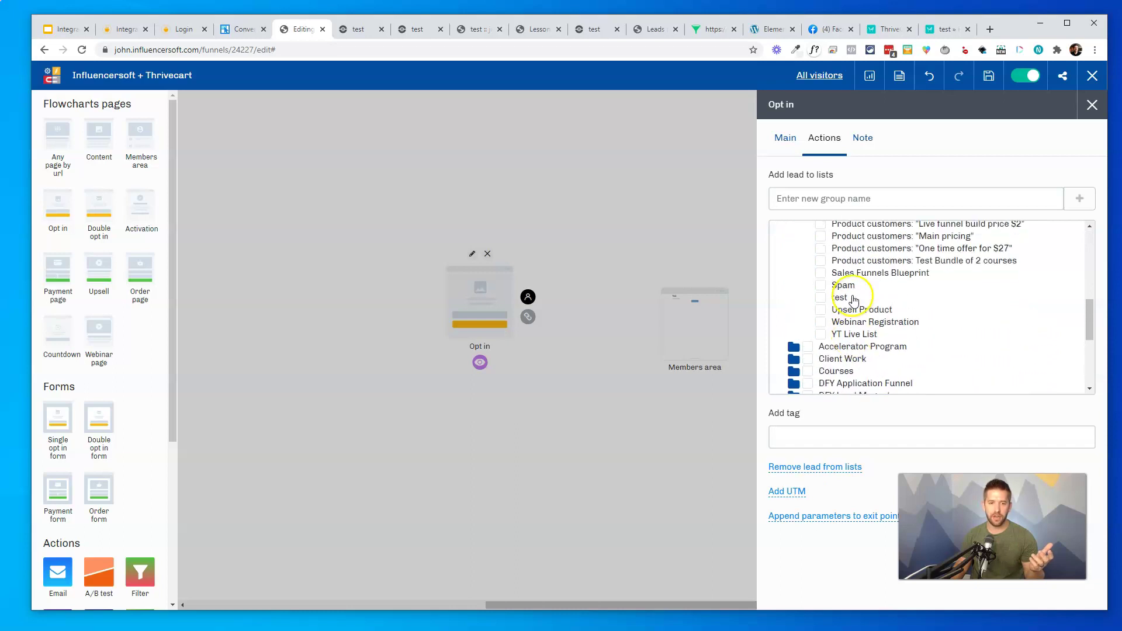
Create a new page for the Opt in block and browse the template gallery
left_click(783, 136)
left_click(861, 268)
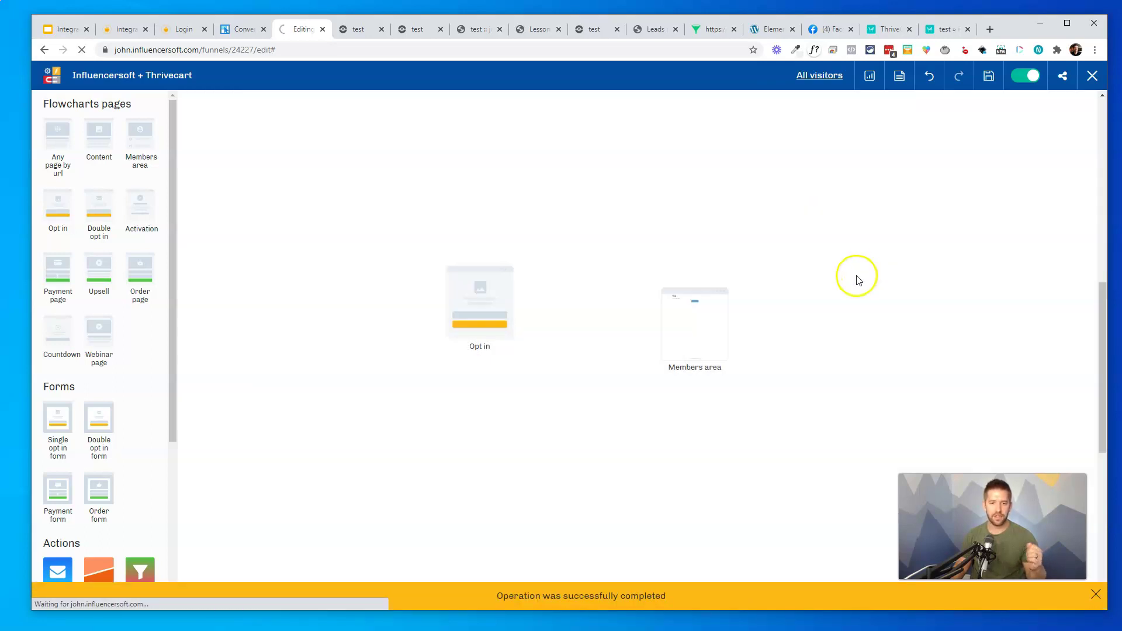
scroll(919, 358, "down", 10)
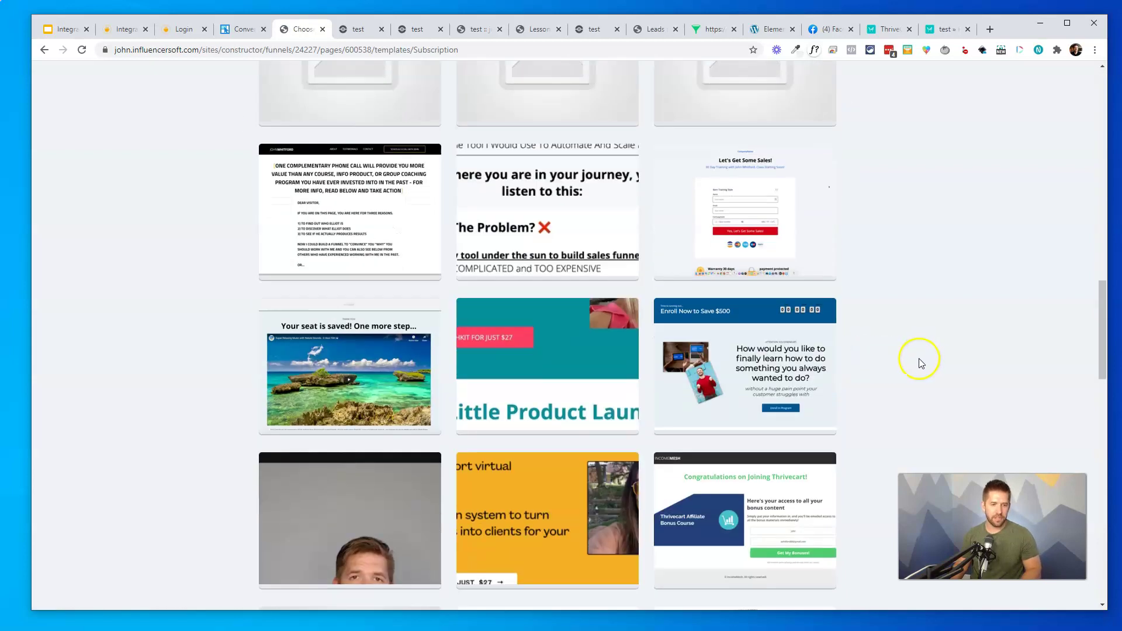
Build the Opt in page from a thank-you template, changing the heading to 'Test Course Product'
left_click(745, 520)
left_click(664, 401)
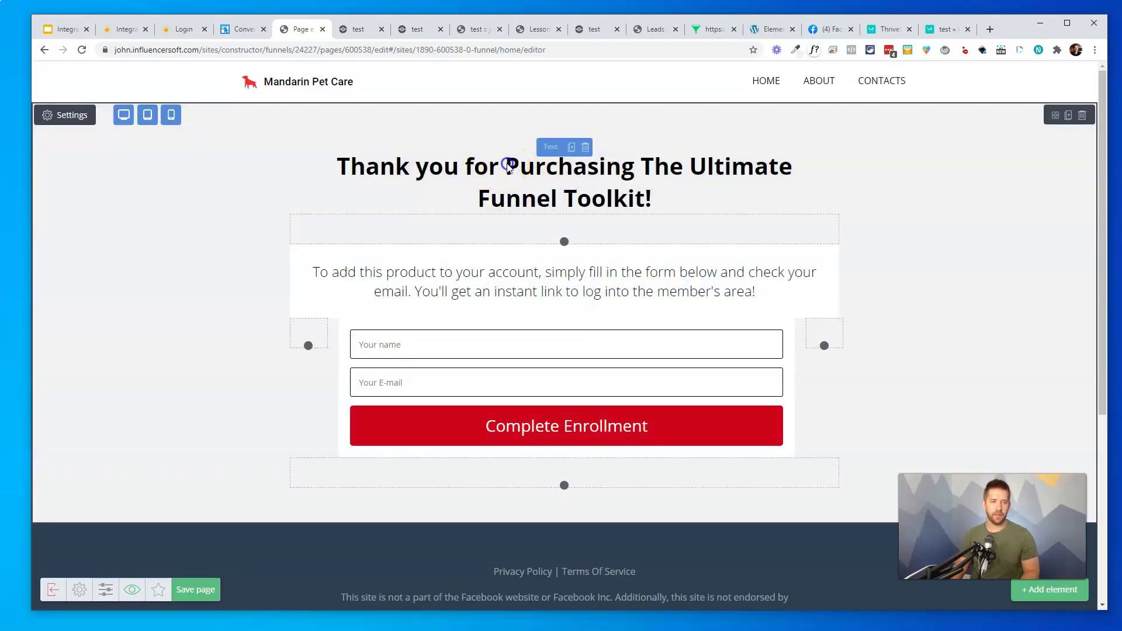
left_click(507, 167)
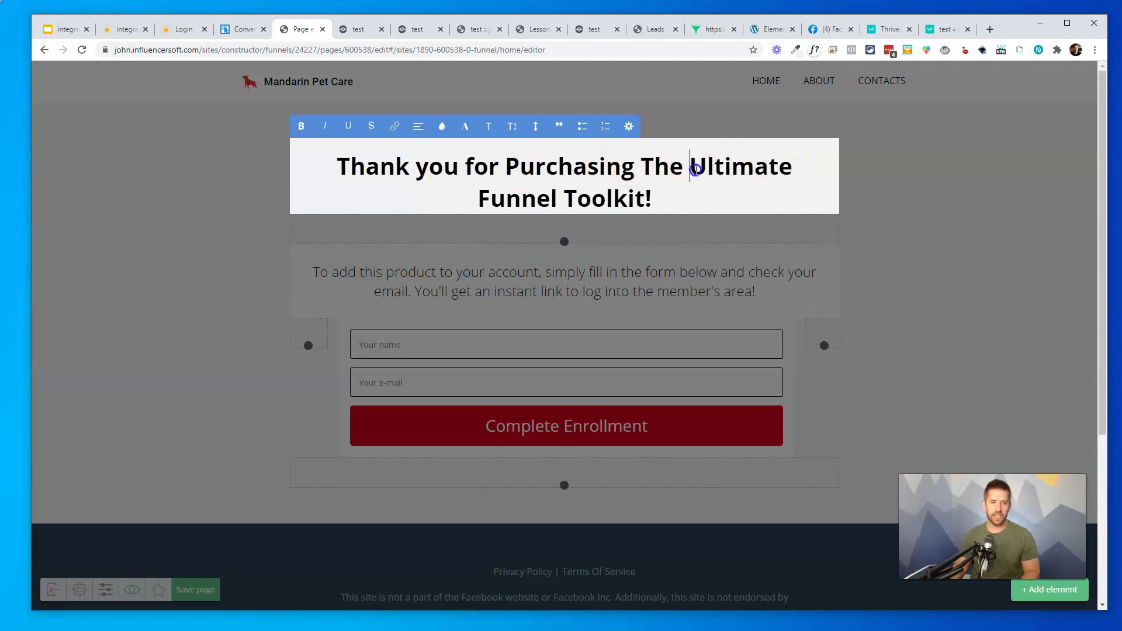
left_click_drag(695, 169, 648, 199)
type("Test Course")
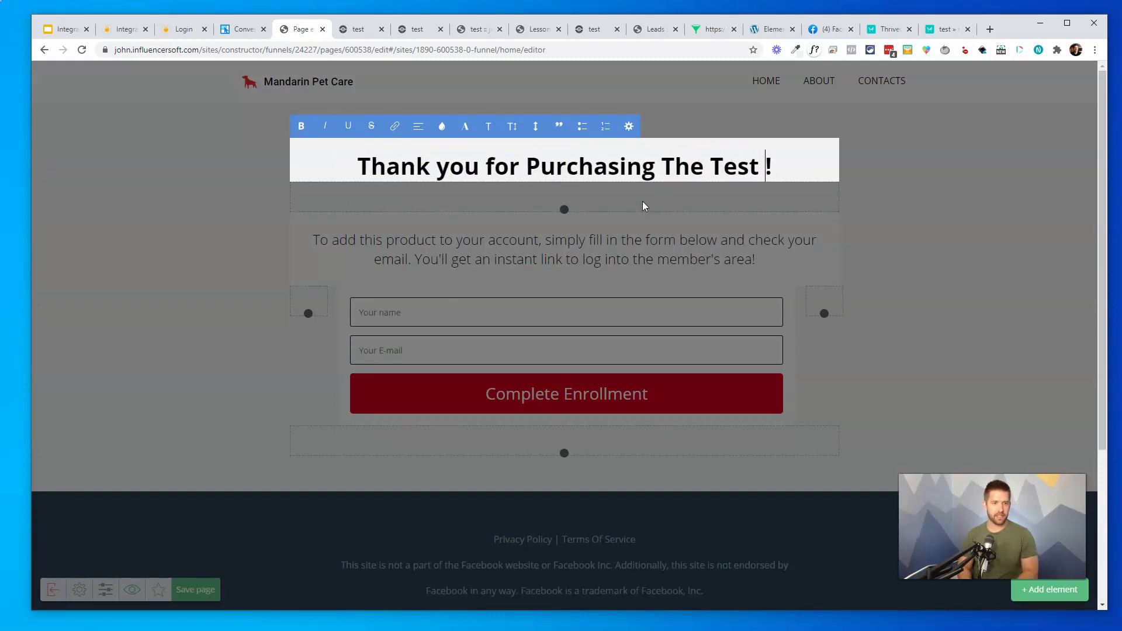
type(" Product")
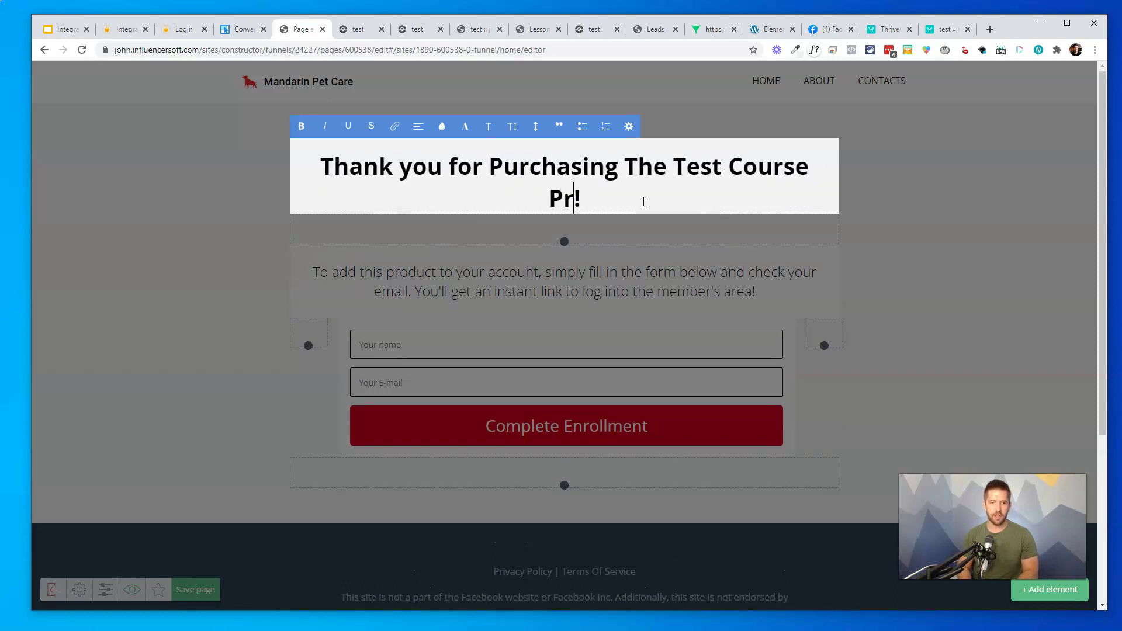
left_click(433, 280)
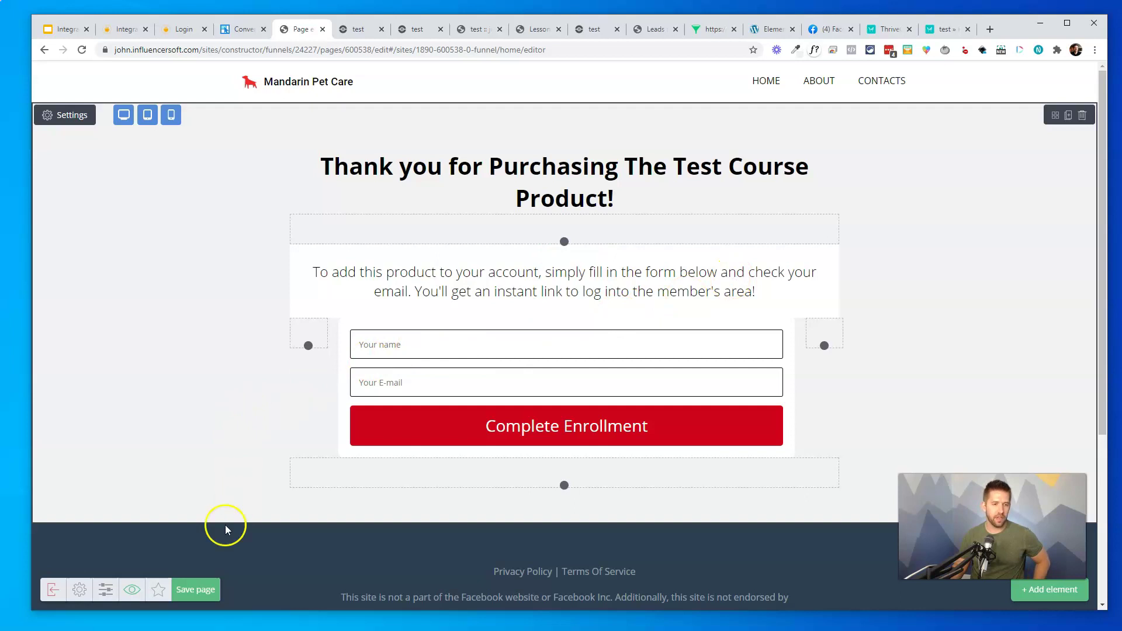
Save the page and exit the page editor
left_click(206, 590)
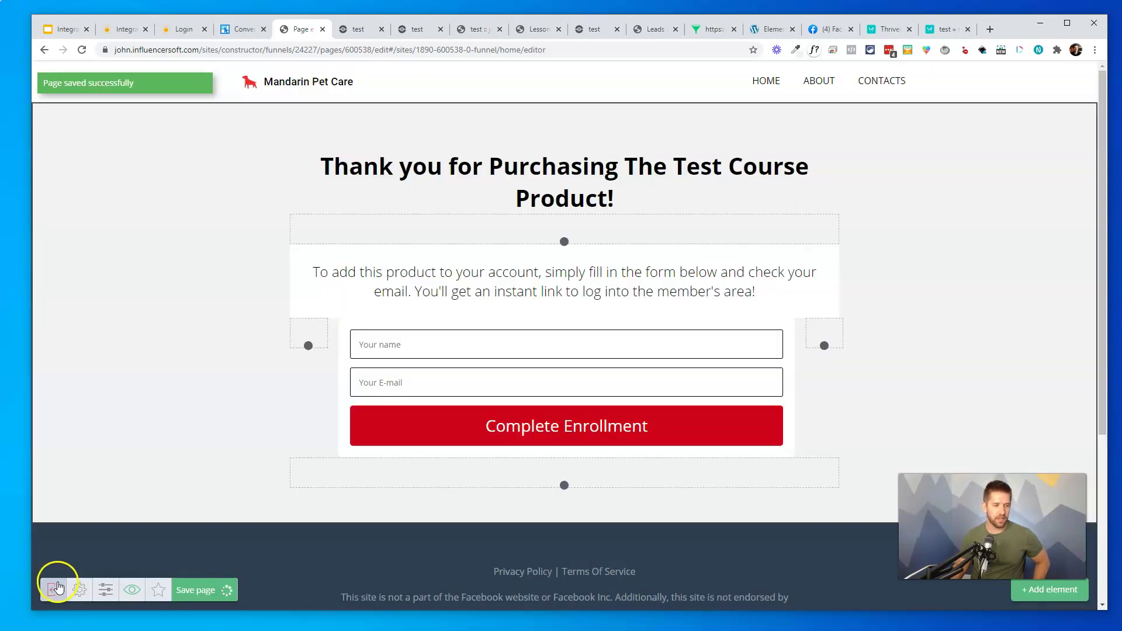
left_click(53, 590)
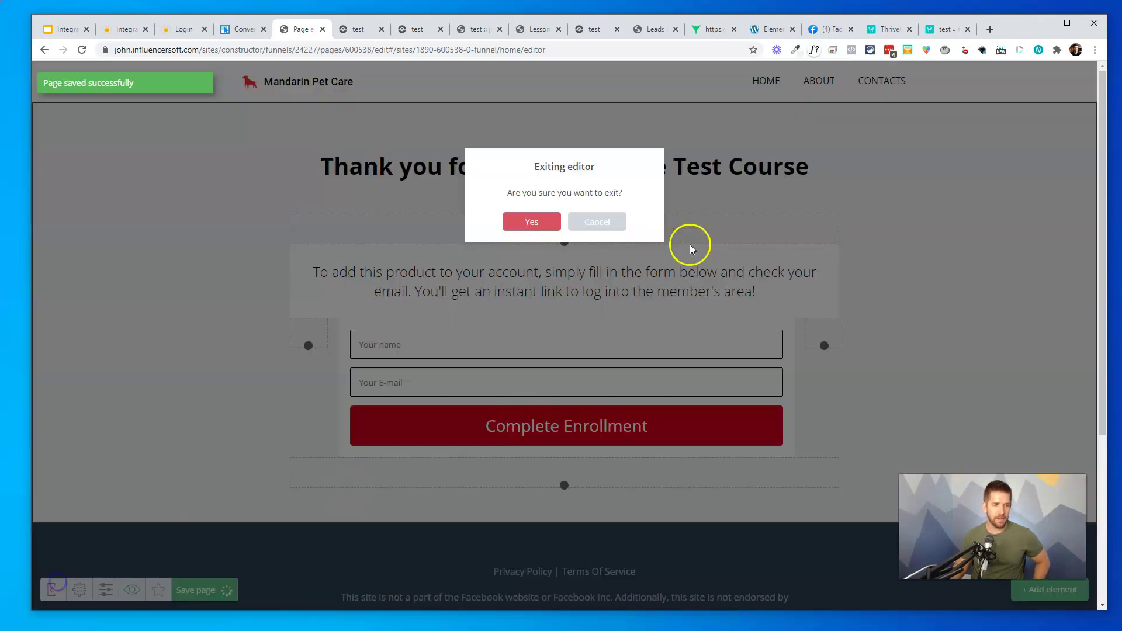
left_click(530, 226)
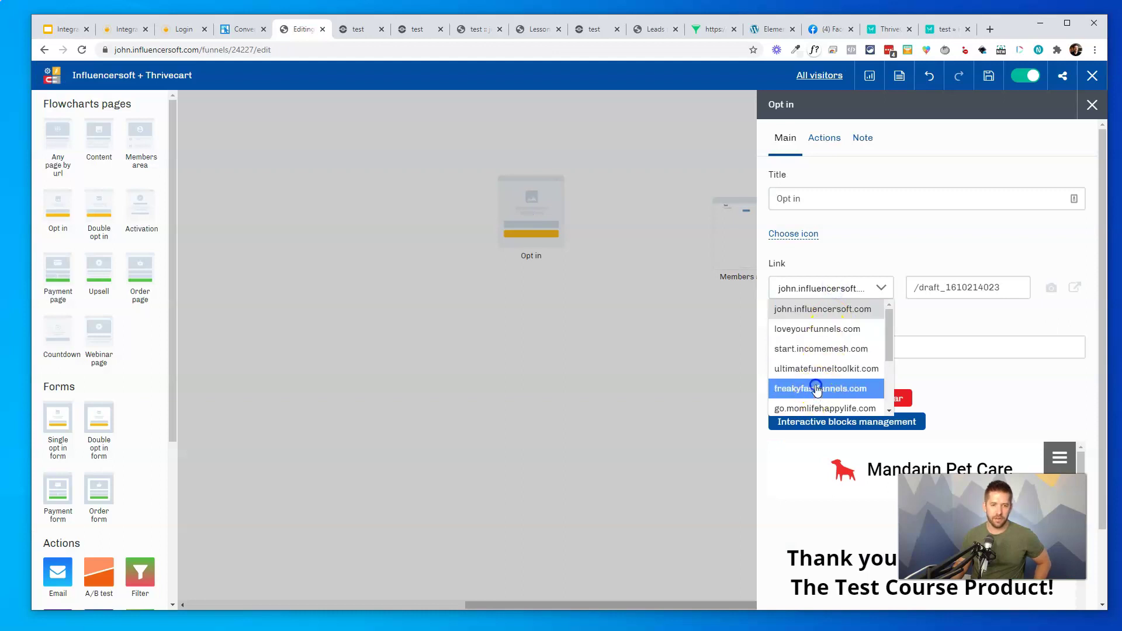
Host the Opt in page on freakyfastfunnels.com, link it to Members area, and save the funnel
left_click(816, 391)
left_click(678, 370)
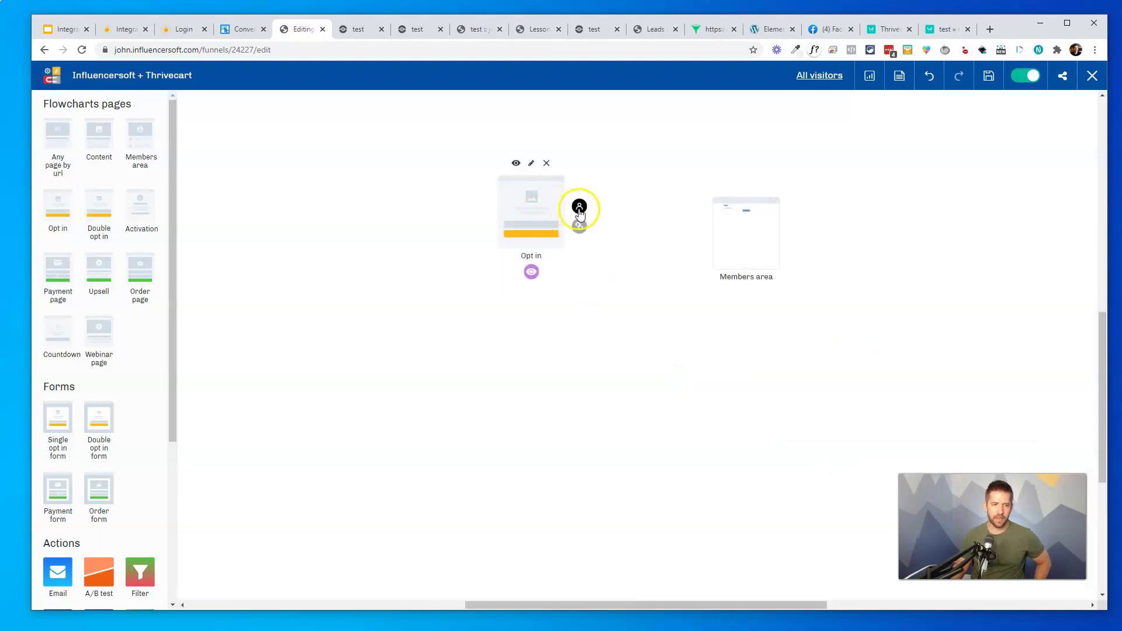
left_click_drag(578, 208, 725, 231)
left_click(746, 185)
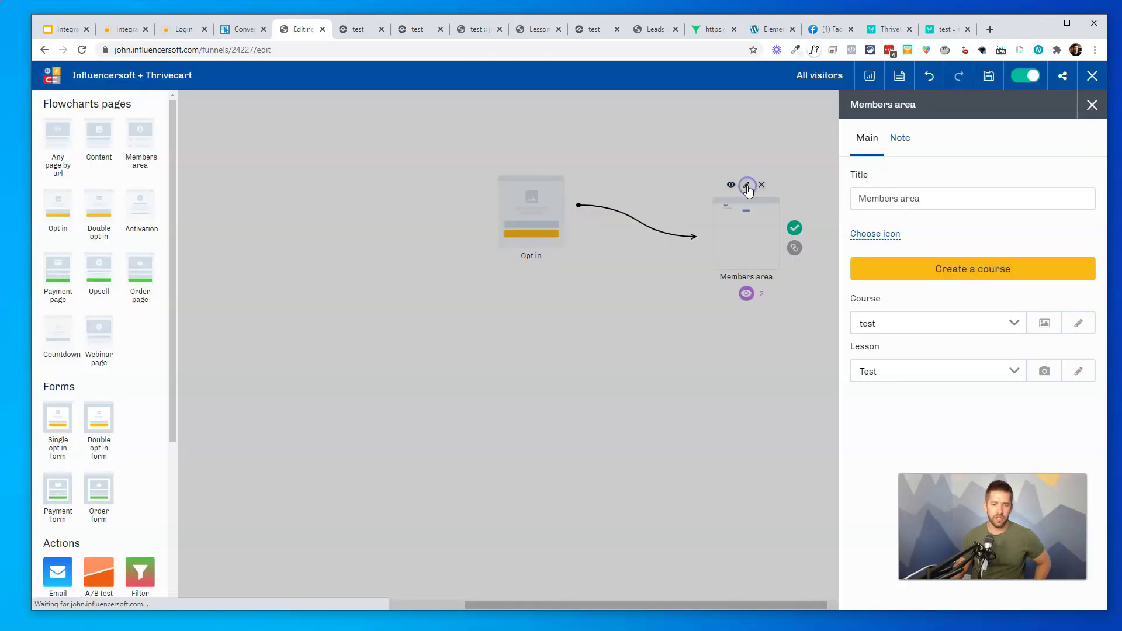
left_click(853, 301)
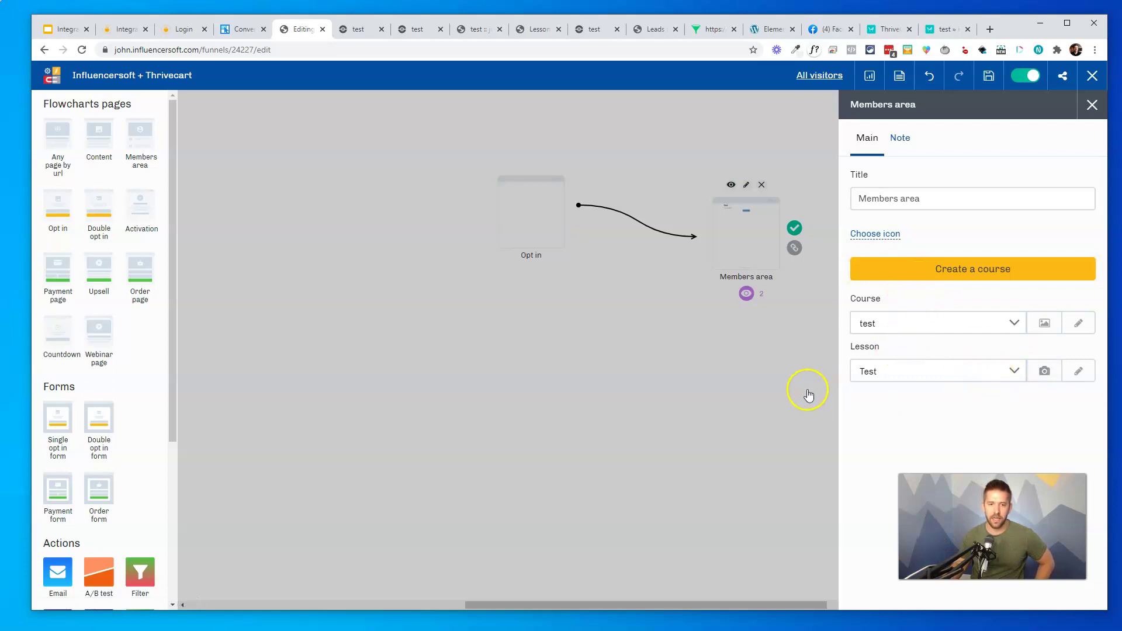
left_click(721, 380)
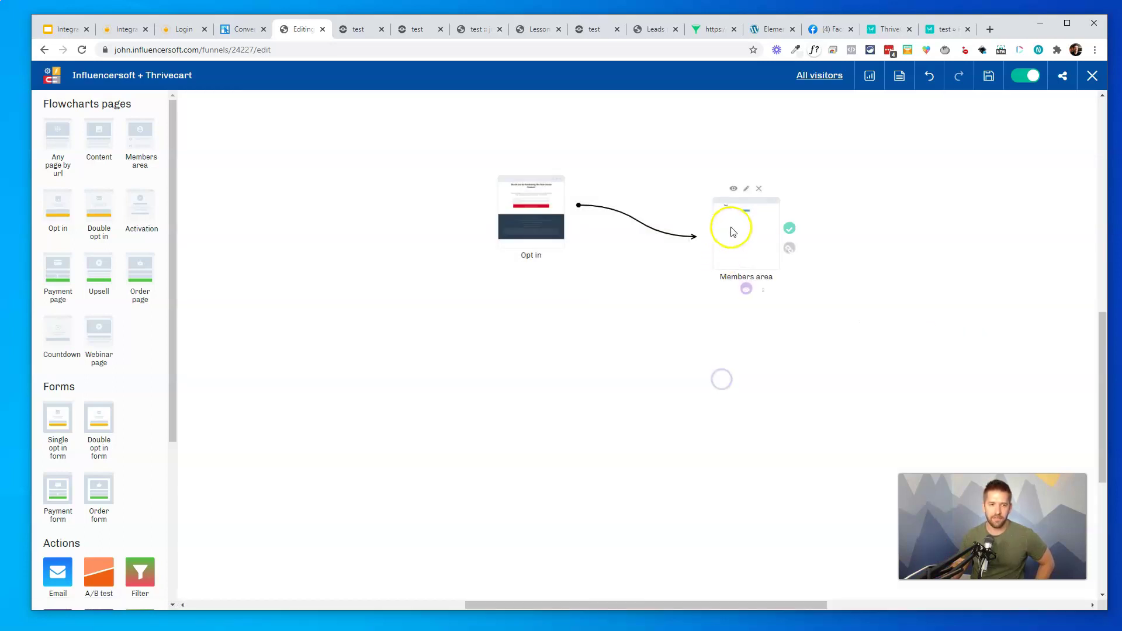
left_click(987, 76)
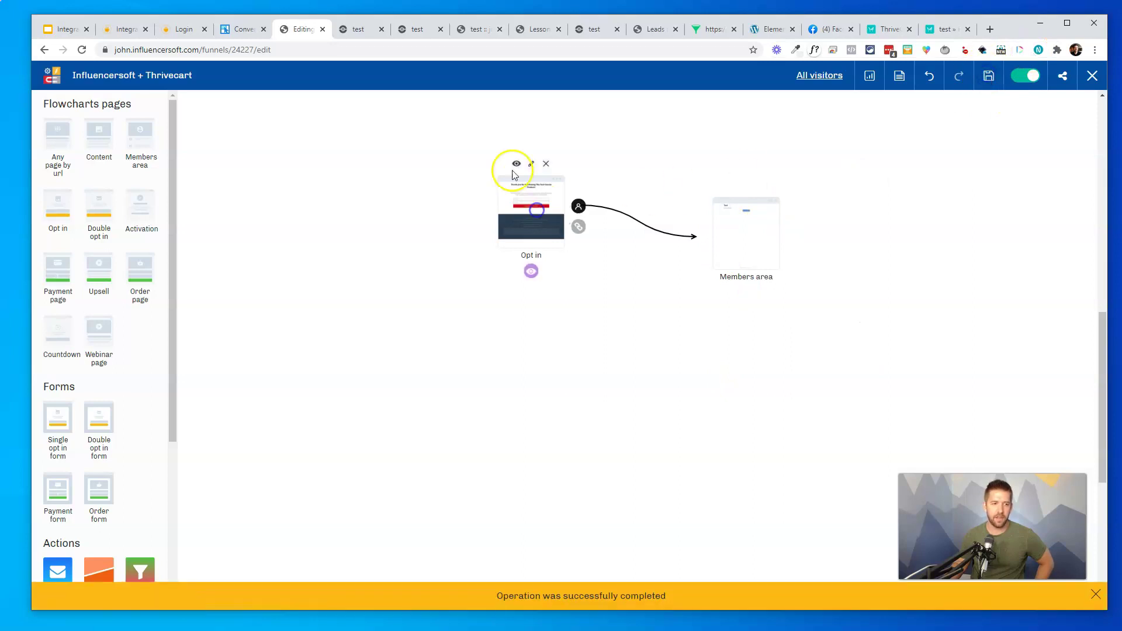
Preview the live Opt in page and copy its web address
left_click(514, 165)
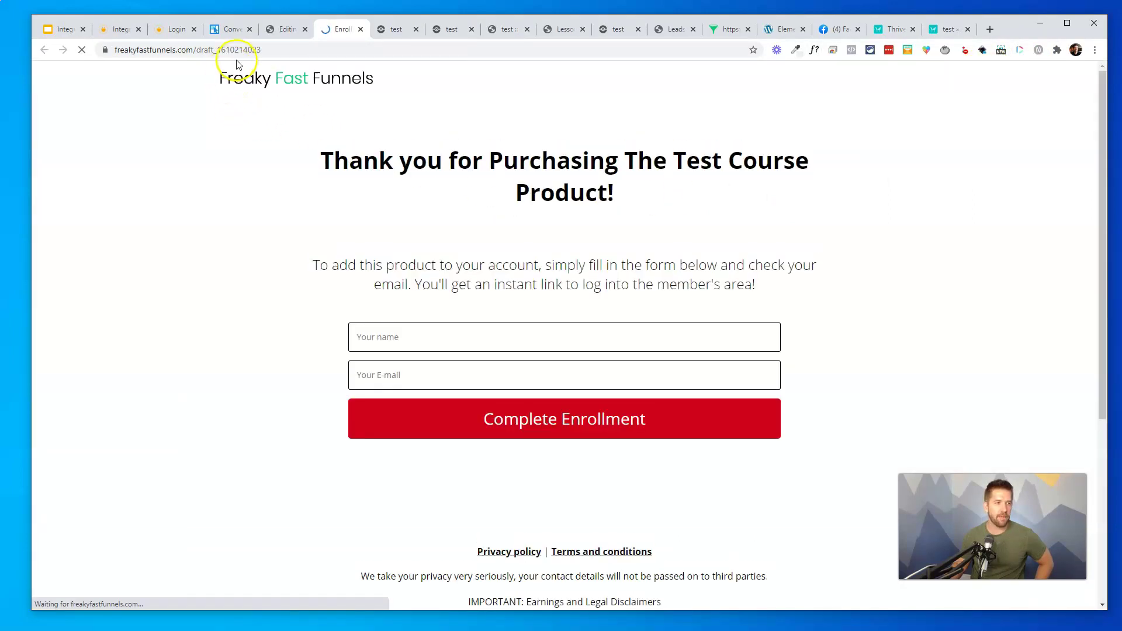
left_click(253, 49)
key("ctrl+c")
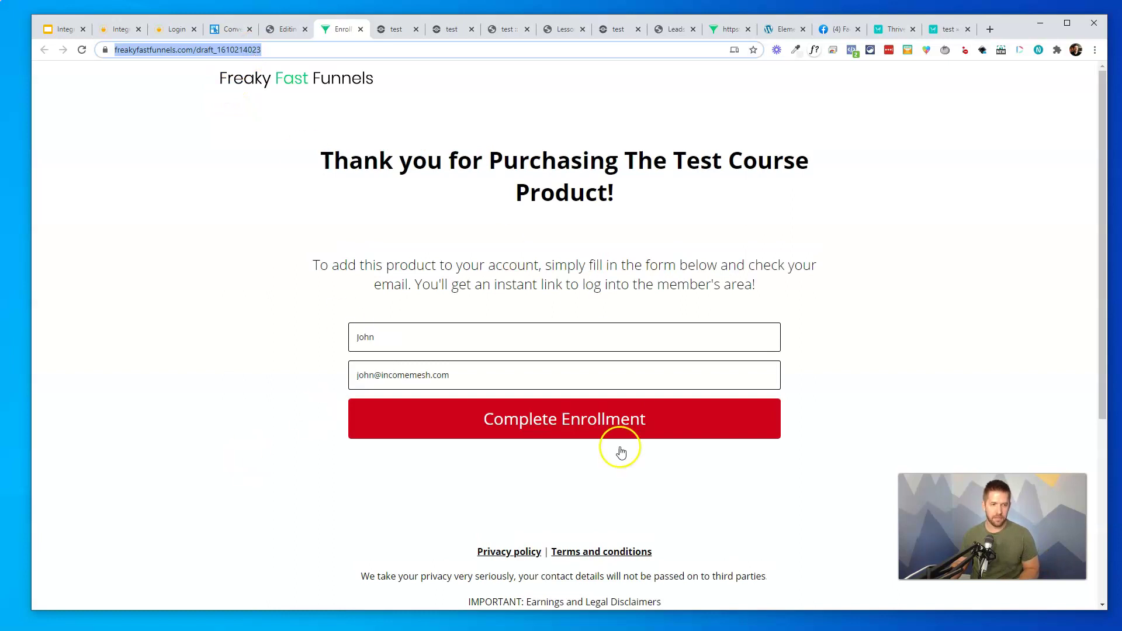
left_click(445, 273)
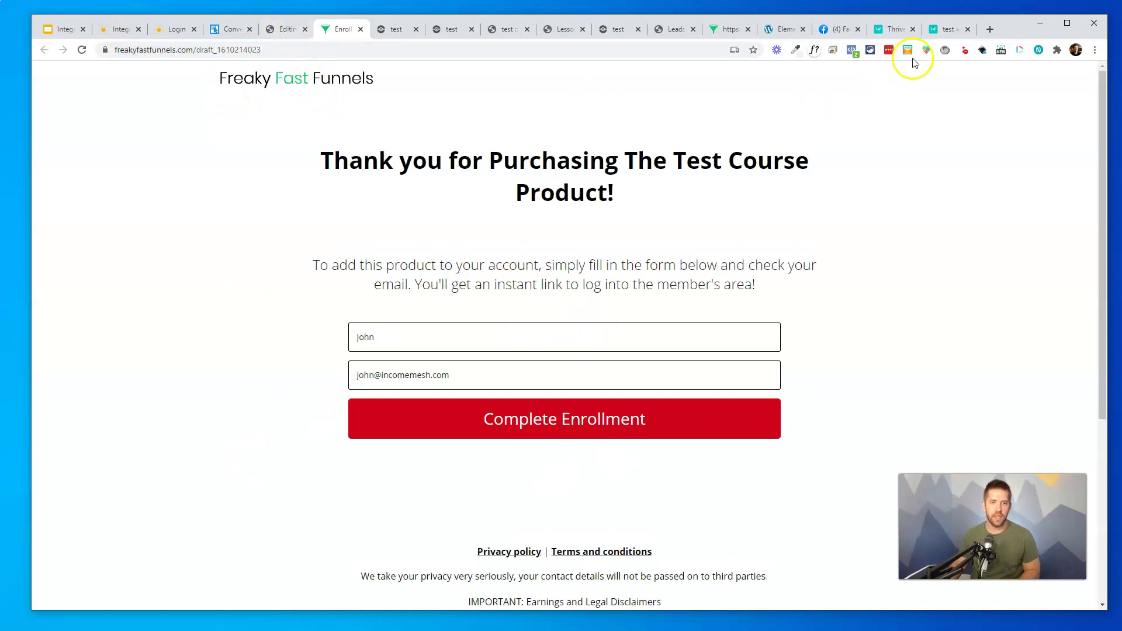
left_click(896, 30)
Paste the Opt in page address as the success URL, keeping link expiry at 'A week'
left_click(406, 325)
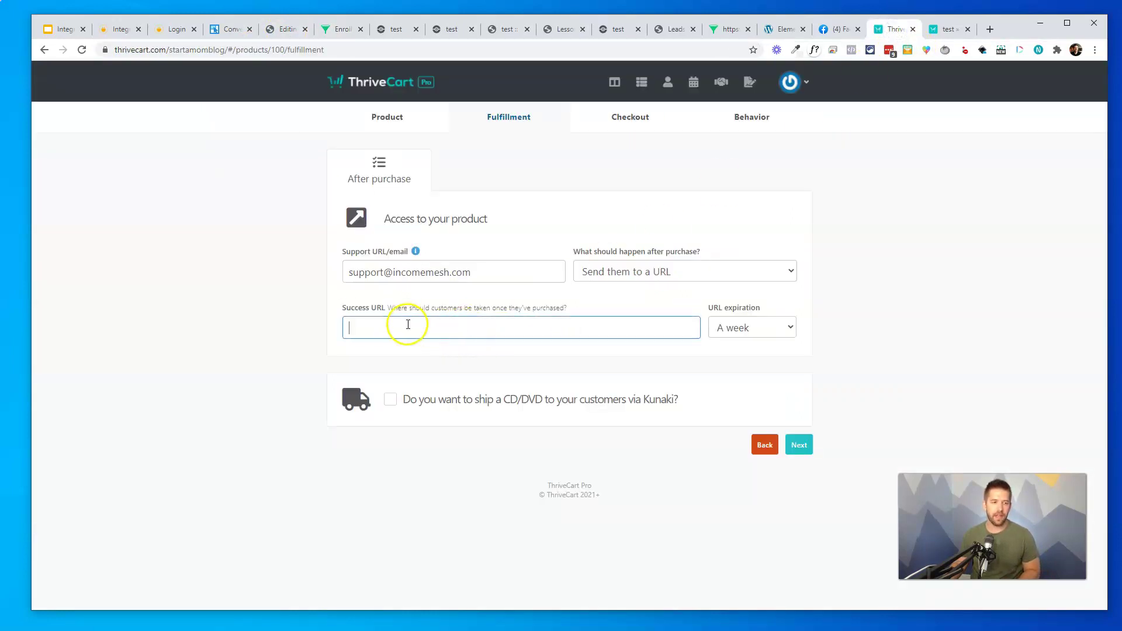
key("ctrl+v")
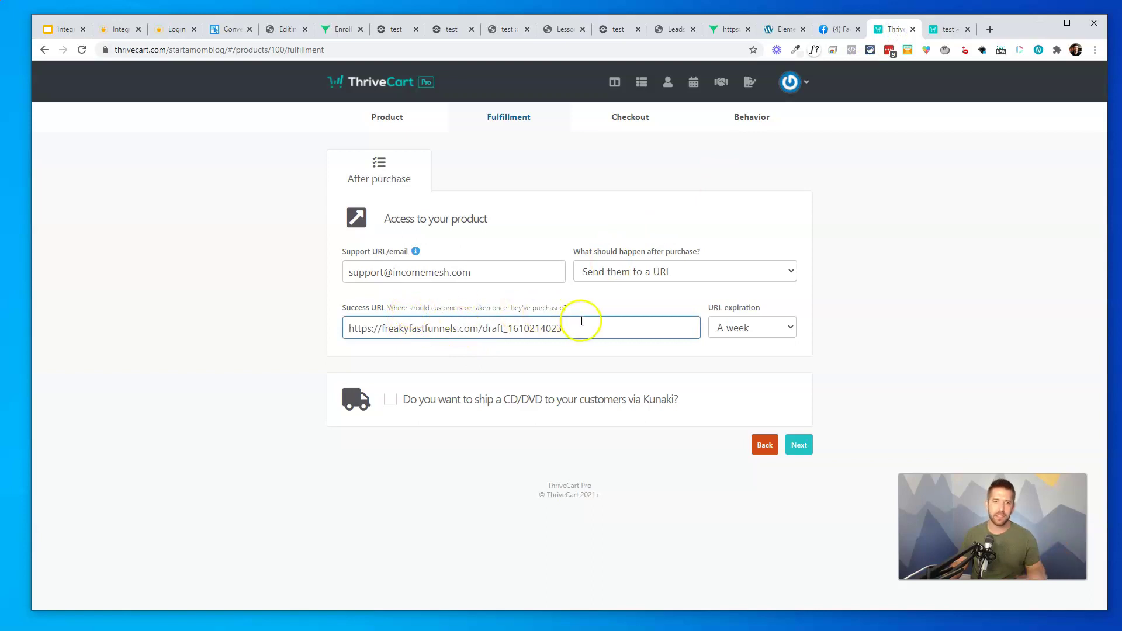
left_click(770, 331)
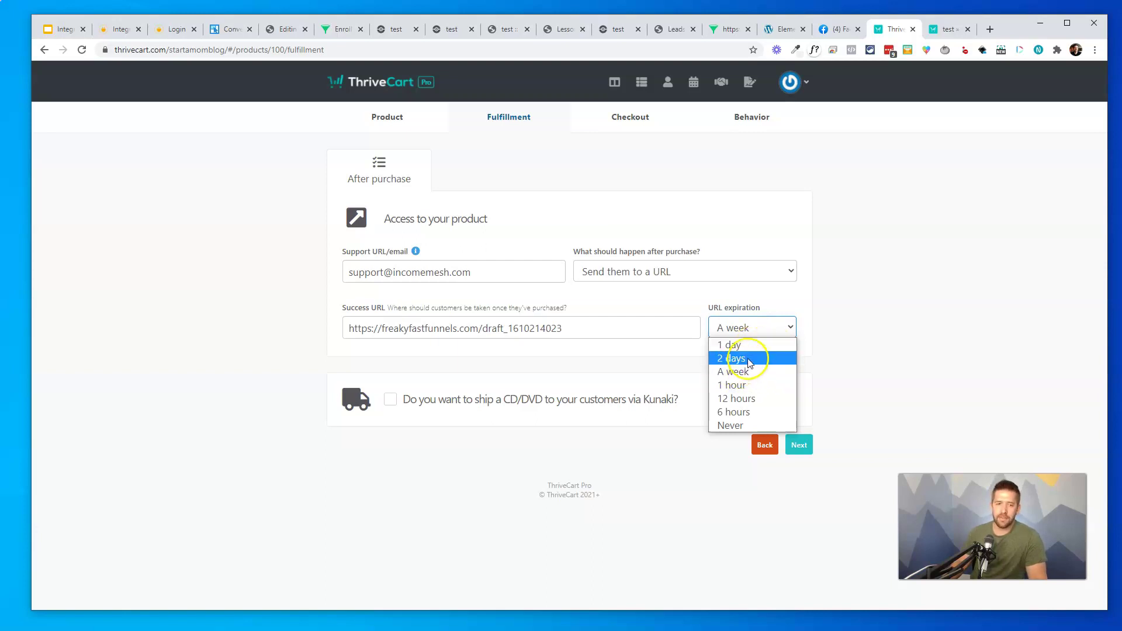
left_click(752, 358)
left_click(755, 327)
left_click(741, 371)
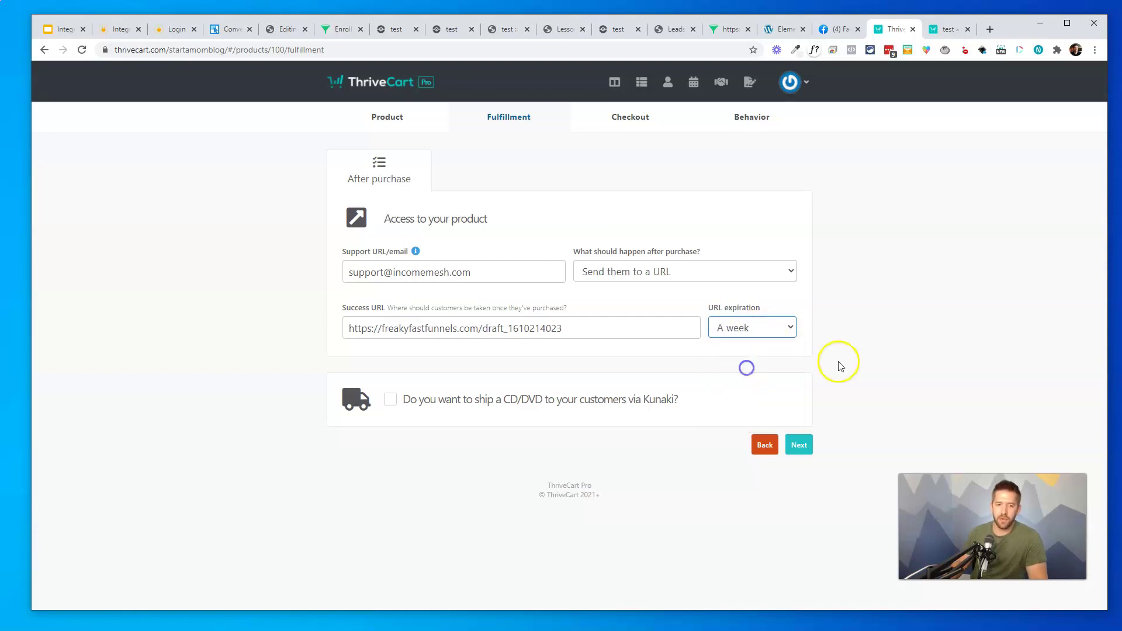
Step through checkout type, design, tracking and behavior, then save the product and get its URL
left_click(801, 447)
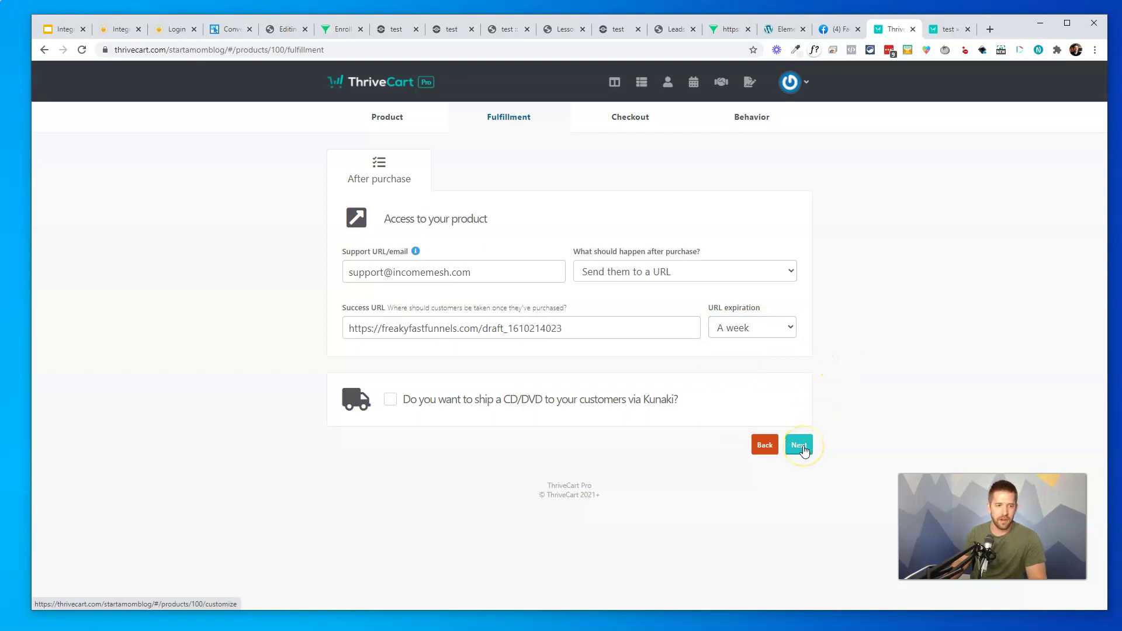
left_click(802, 447)
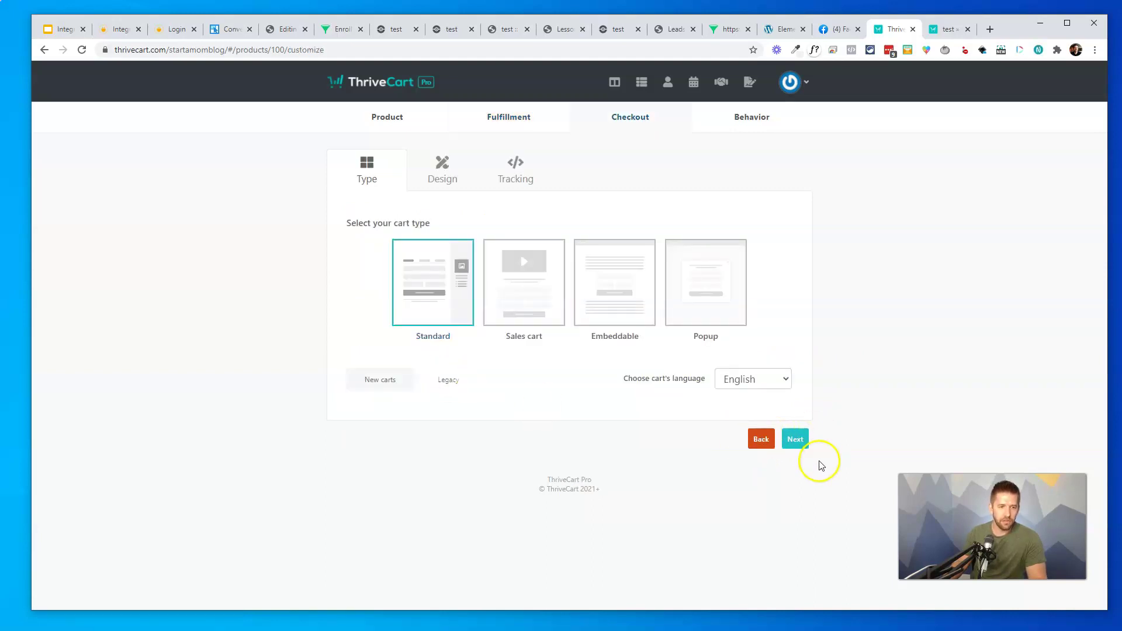
left_click(793, 446)
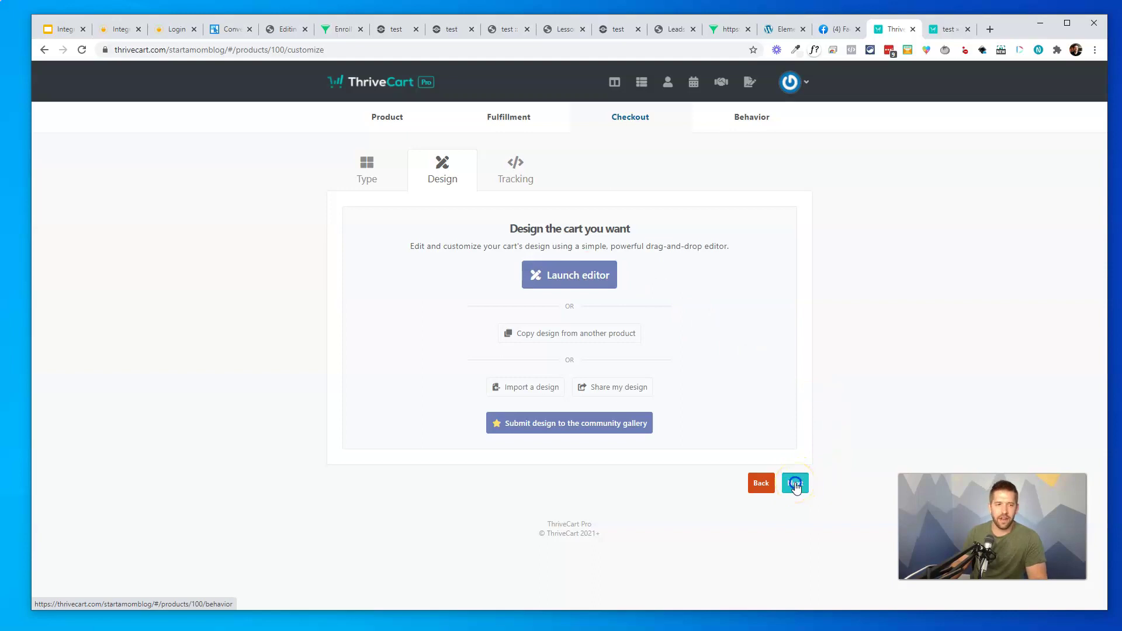
left_click(795, 484)
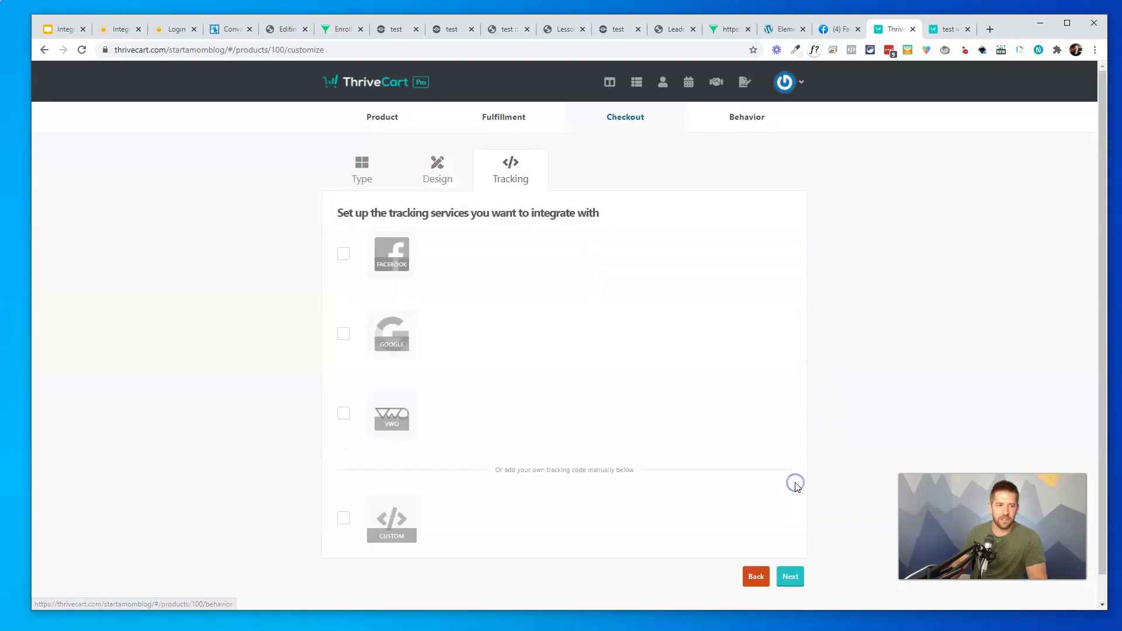
left_click(798, 579)
left_click(783, 397)
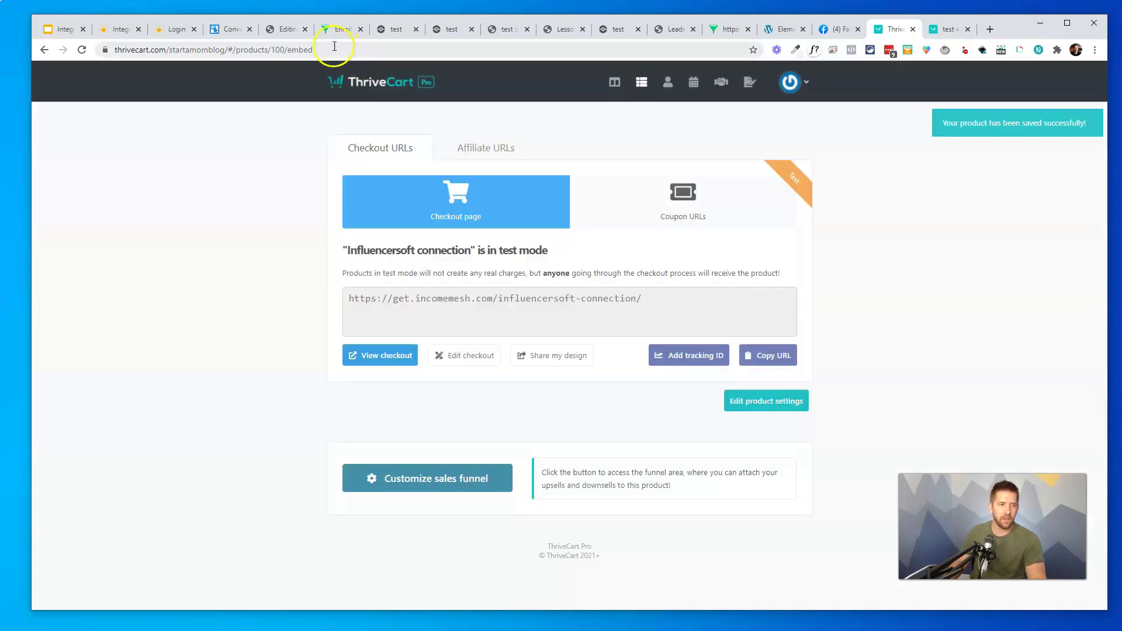
Save the Influencersoft funnel again and open the product's checkout page
left_click(282, 29)
left_click(987, 78)
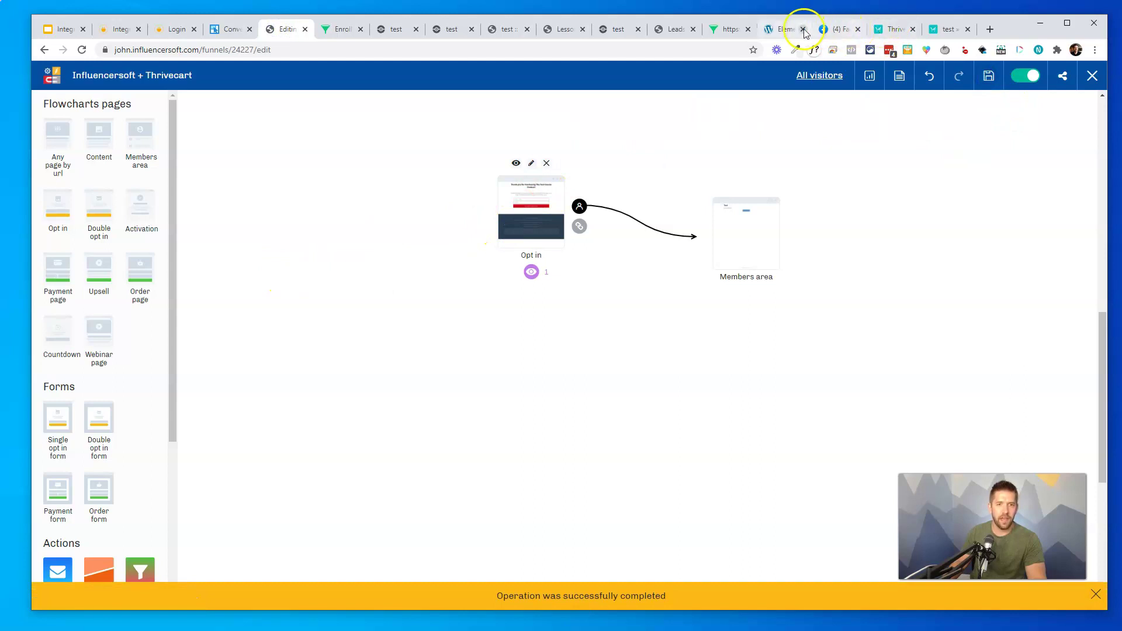
left_click(891, 29)
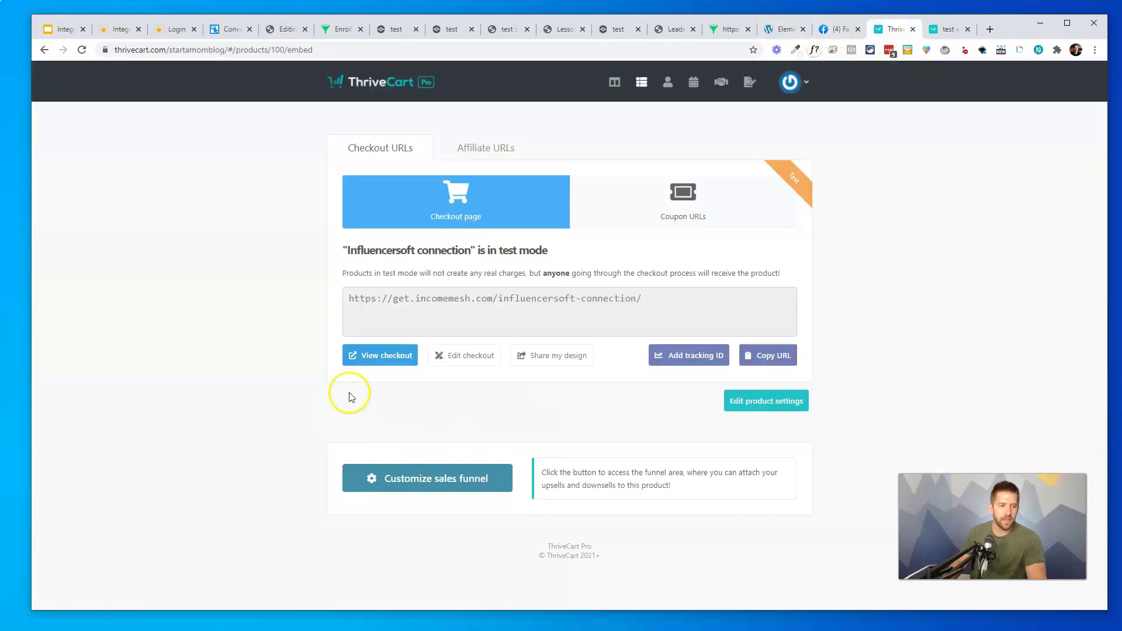
left_click(377, 356)
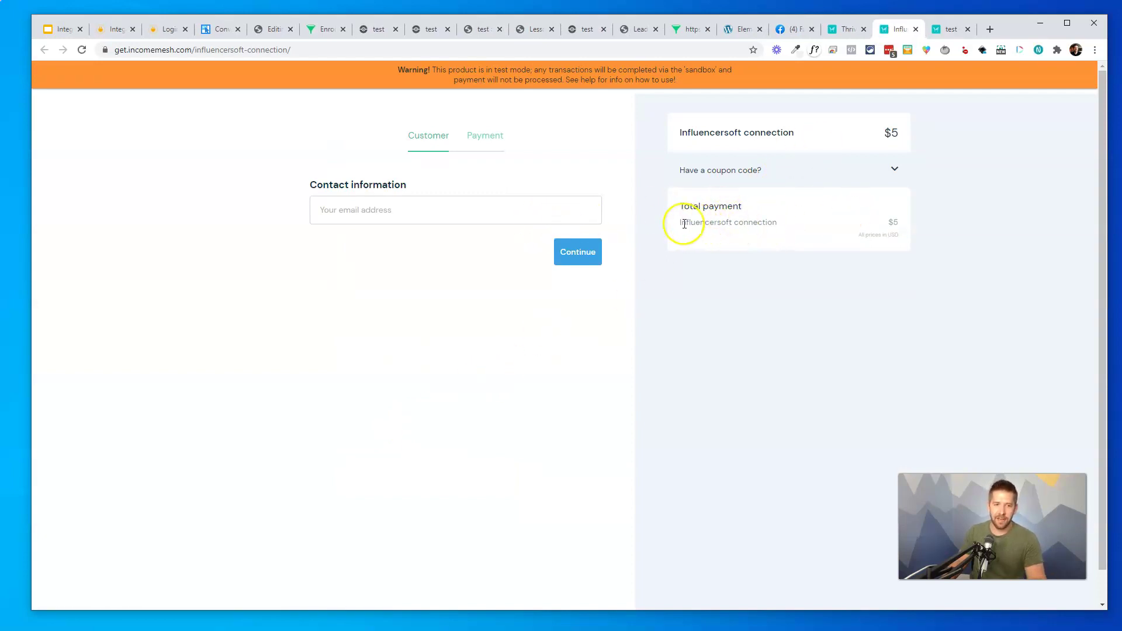
Place the $5 test order with the buyer's e-mail and the 4242 4242 test card
left_click_drag(680, 224, 743, 223)
left_click(424, 212)
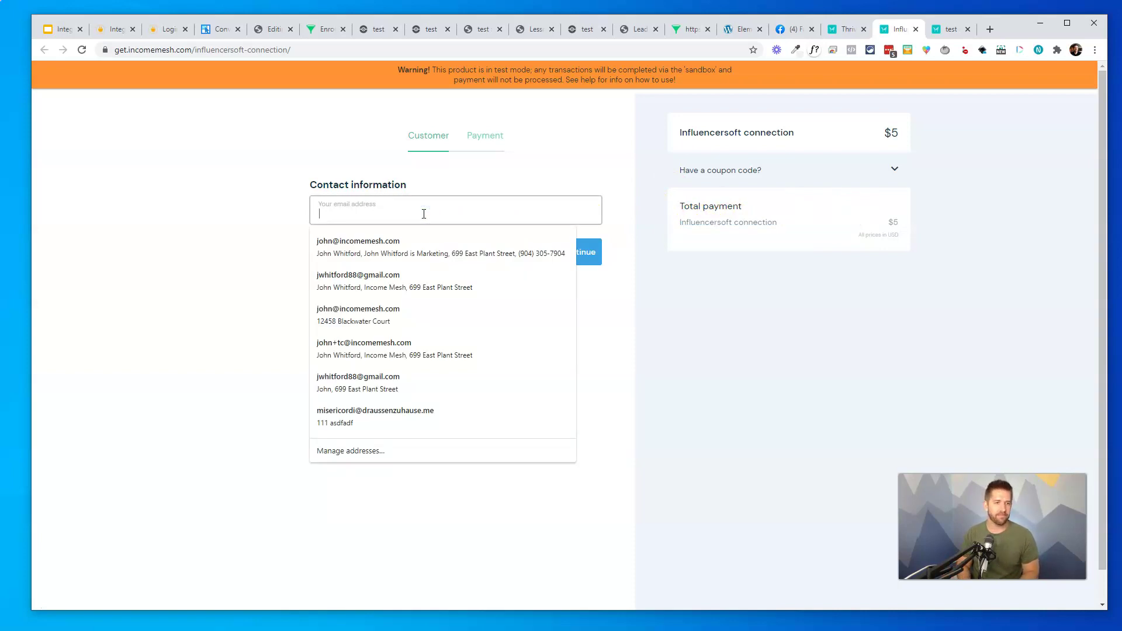
left_click(358, 281)
left_click(576, 252)
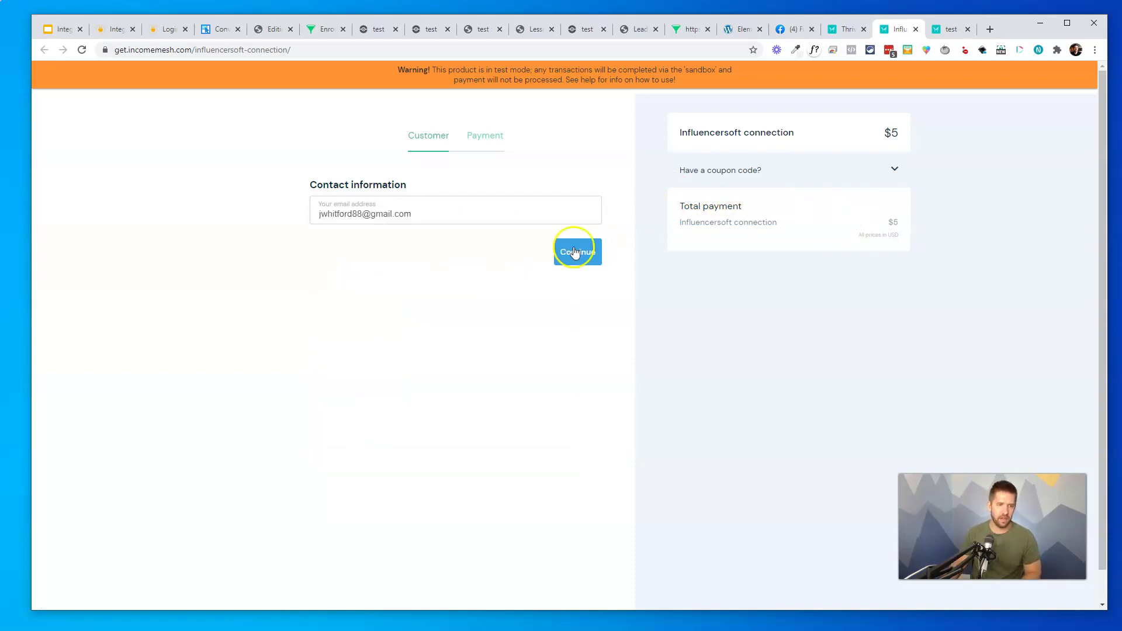
left_click(357, 279)
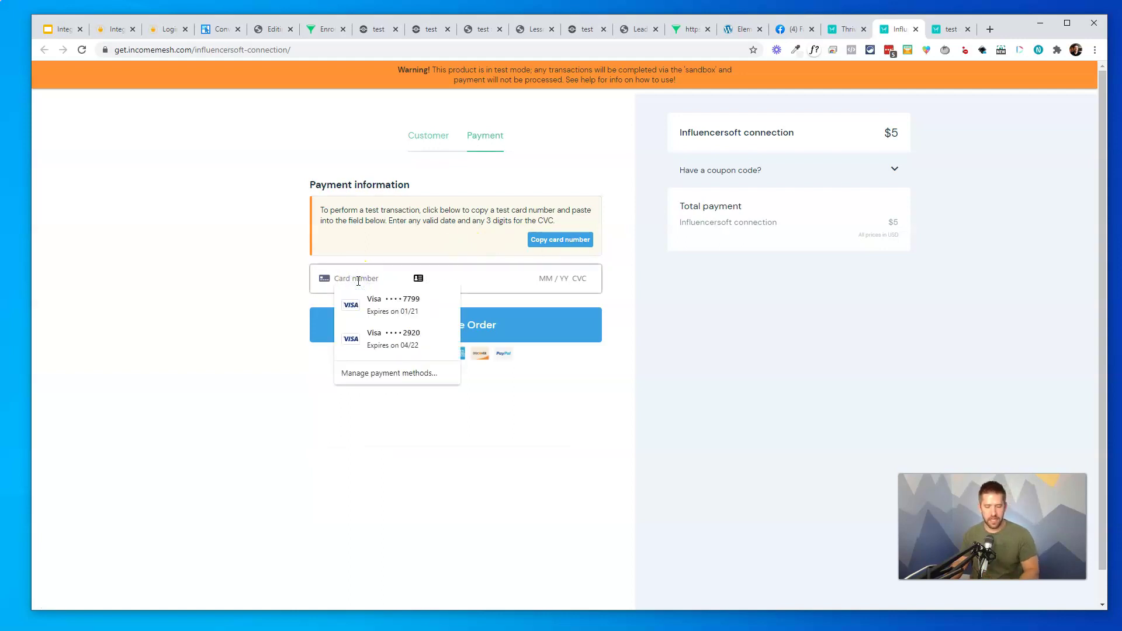
left_click(432, 276)
type("4242 4")
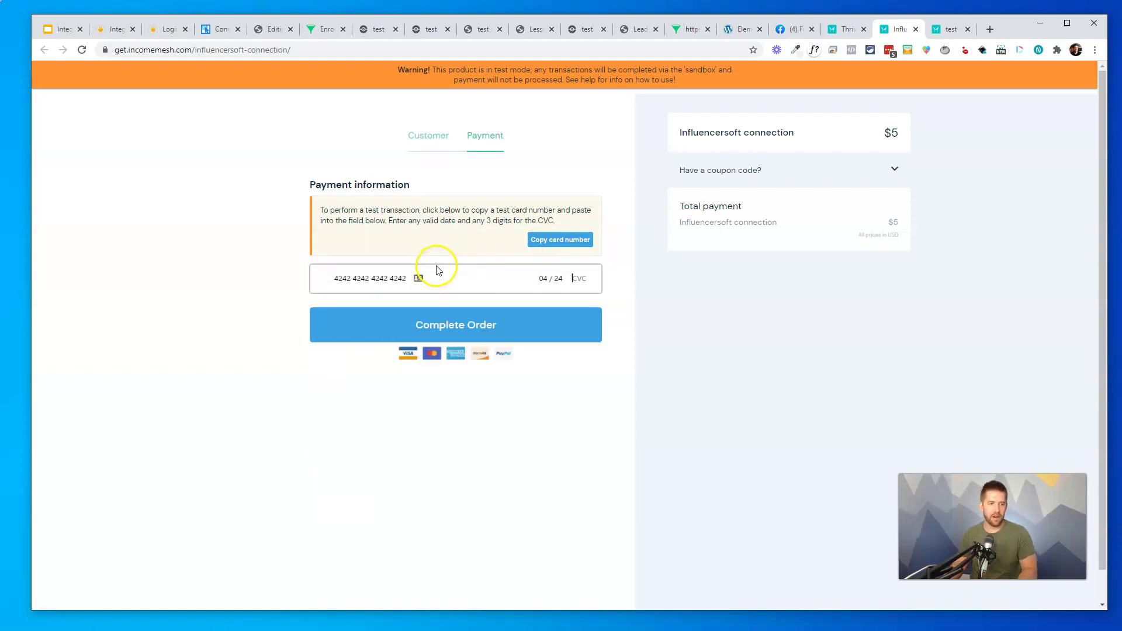
type("242")
left_click(452, 319)
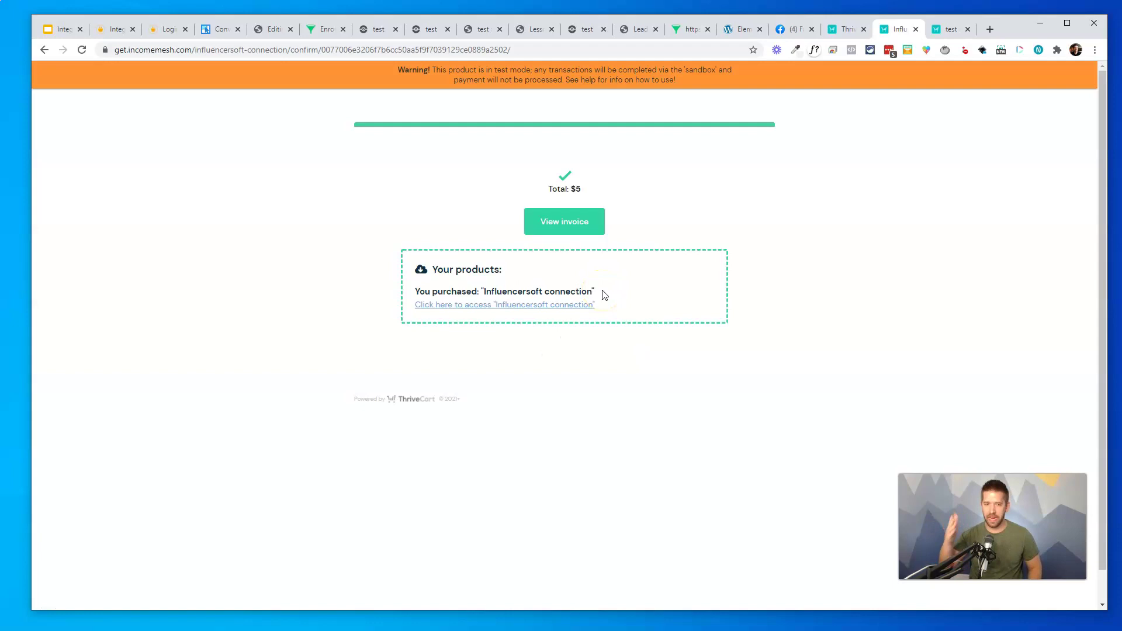
View the order's invoice, then close it
left_click(561, 223)
scroll(502, 299, "down", 3)
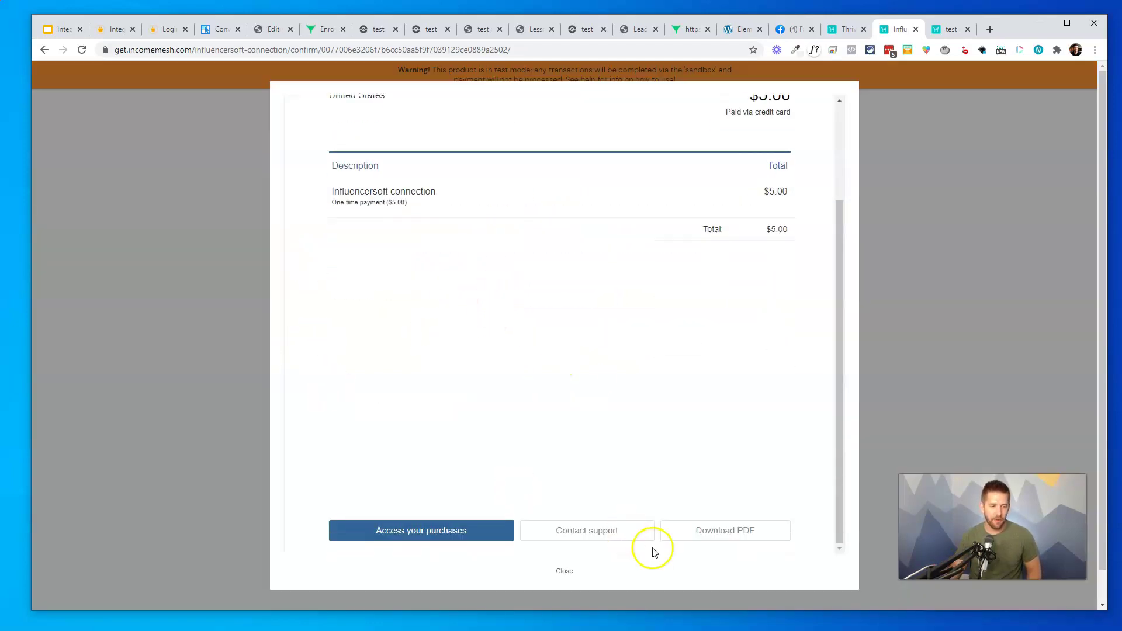
left_click(153, 349)
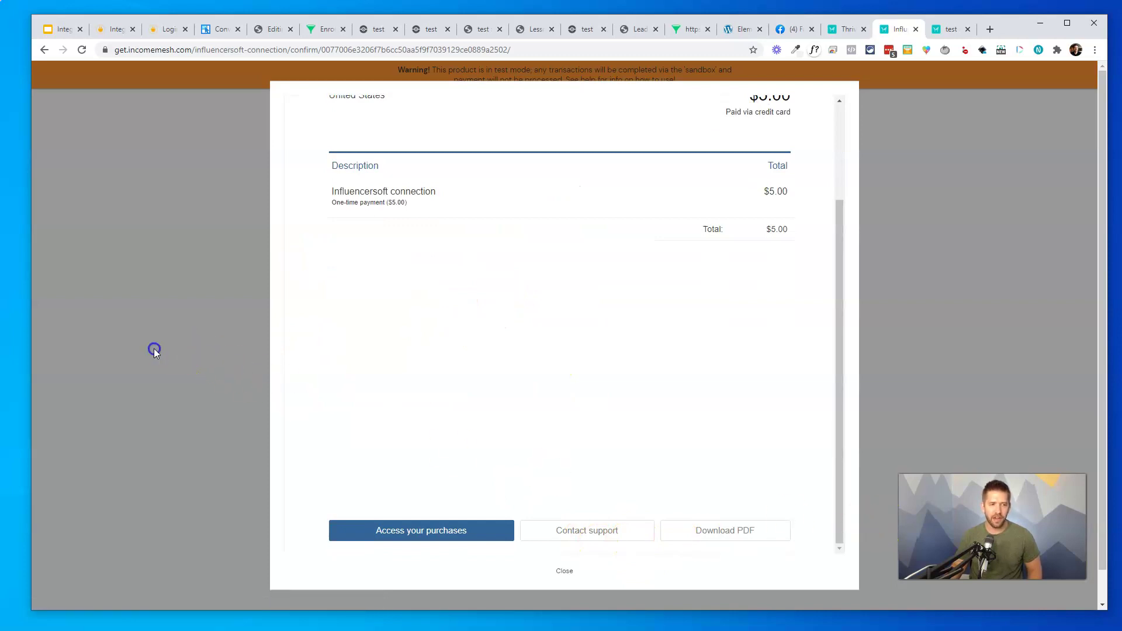
scroll(764, 278, "up", 3)
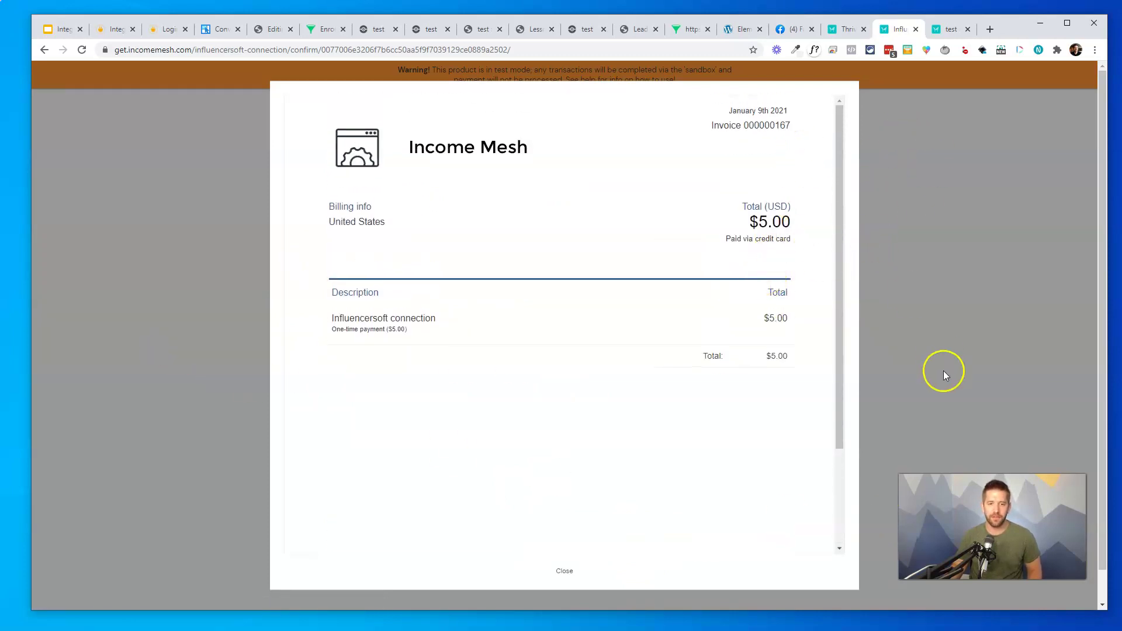
scroll(949, 394, "down", 1)
left_click(569, 572)
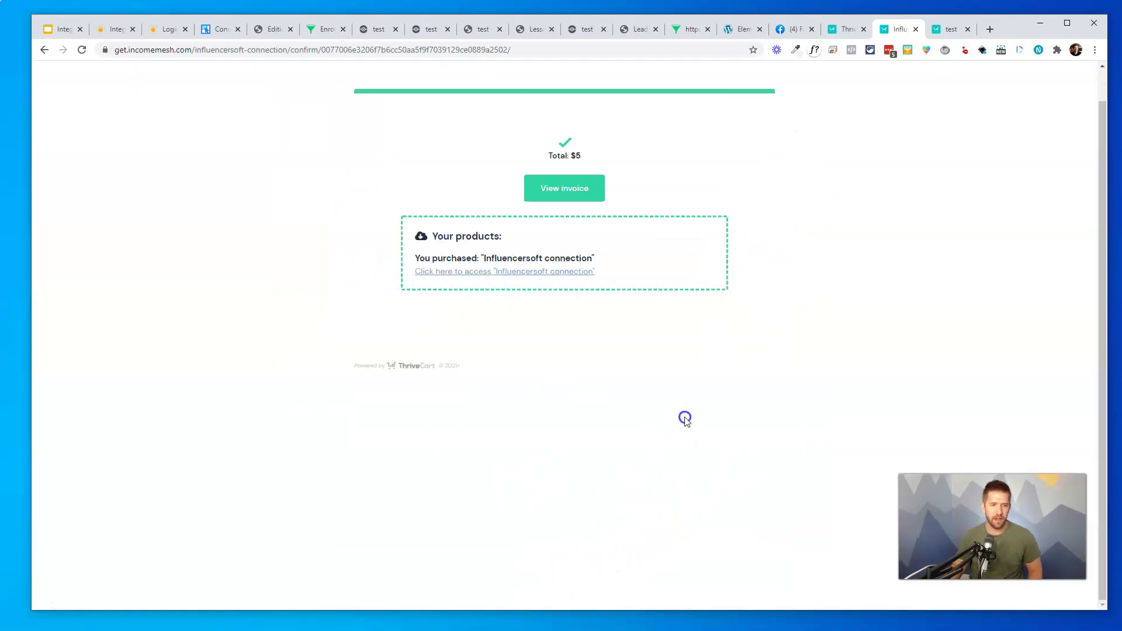
scroll(685, 419, "up", 1)
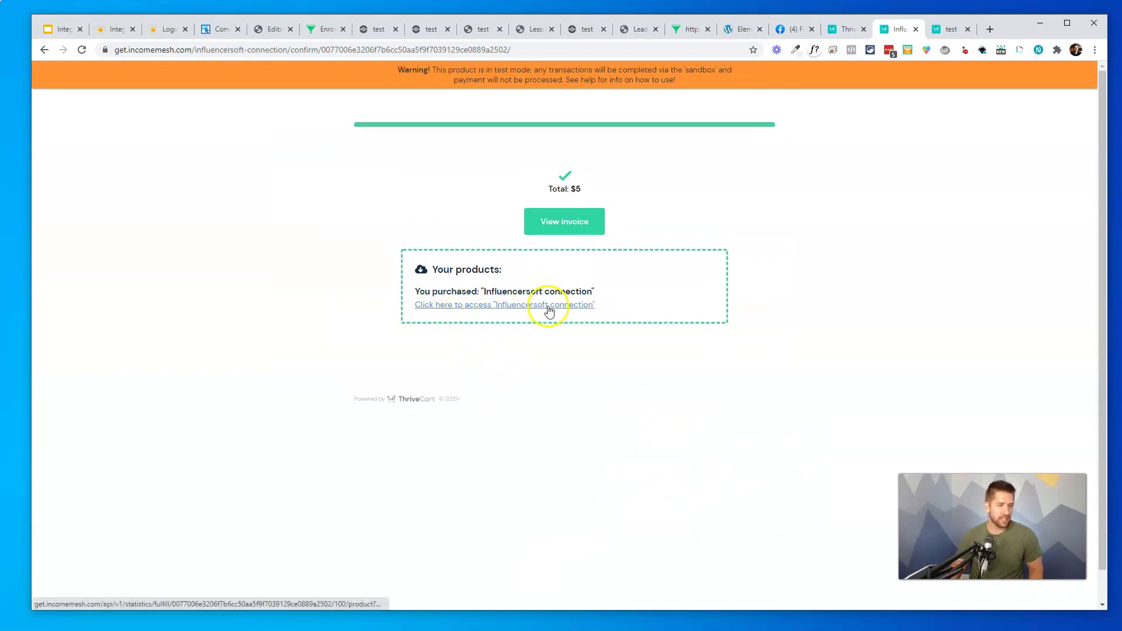
Follow the access link, replace the form's e-mail with the buyer's e-mail, and complete enrollment
left_click(547, 307)
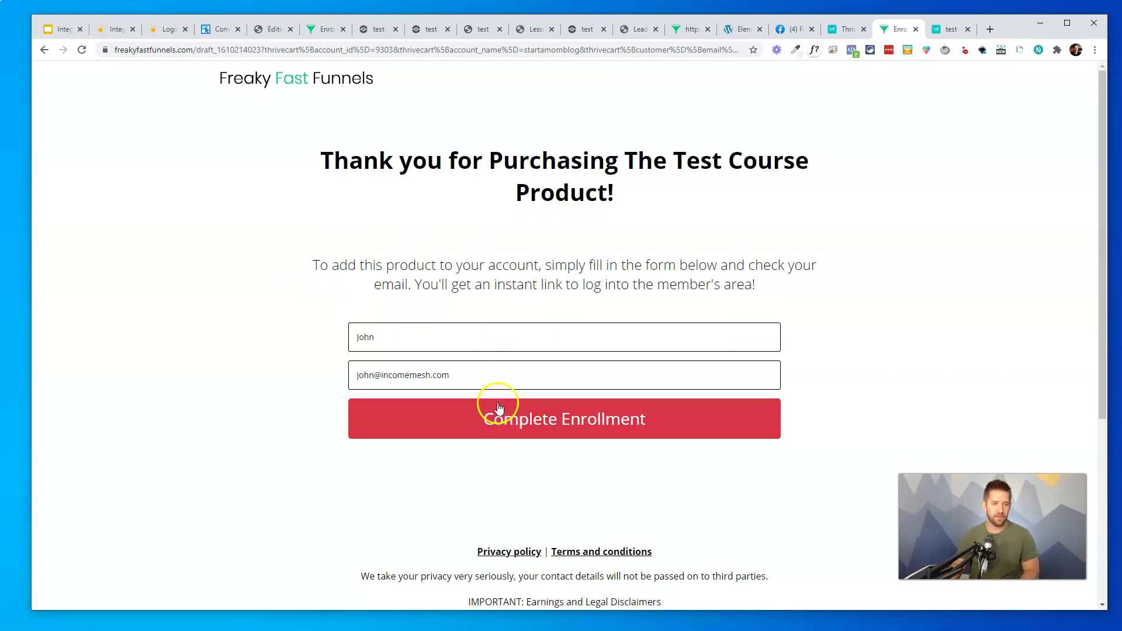
triple_click(481, 376)
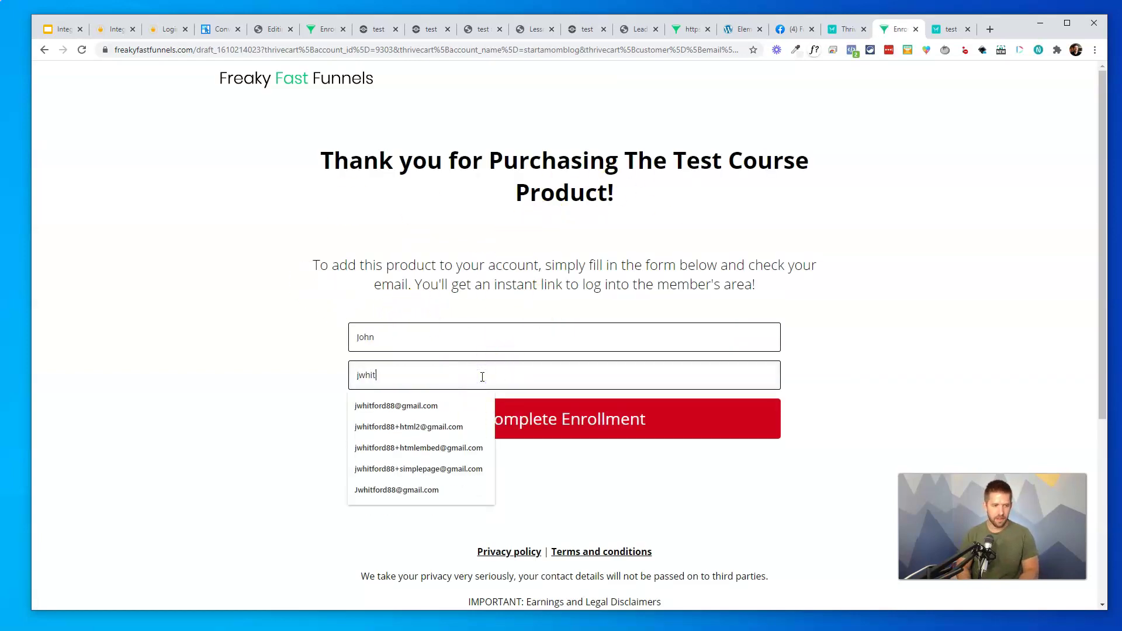
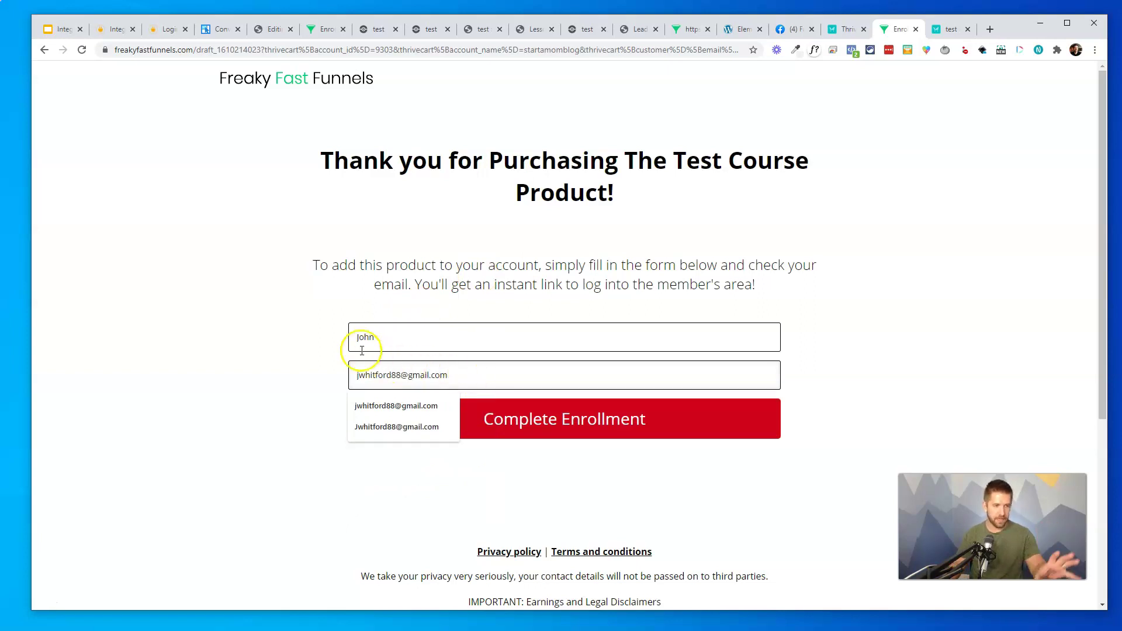
left_click(576, 420)
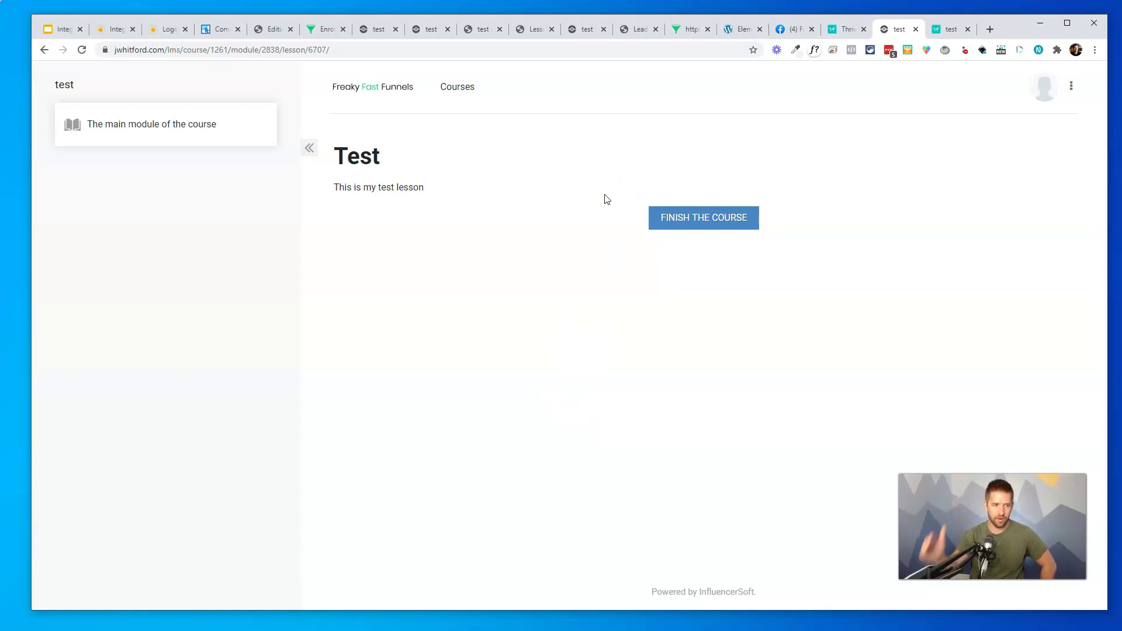
Expand the course module, open the Test lesson and mark the course finished
left_click(206, 134)
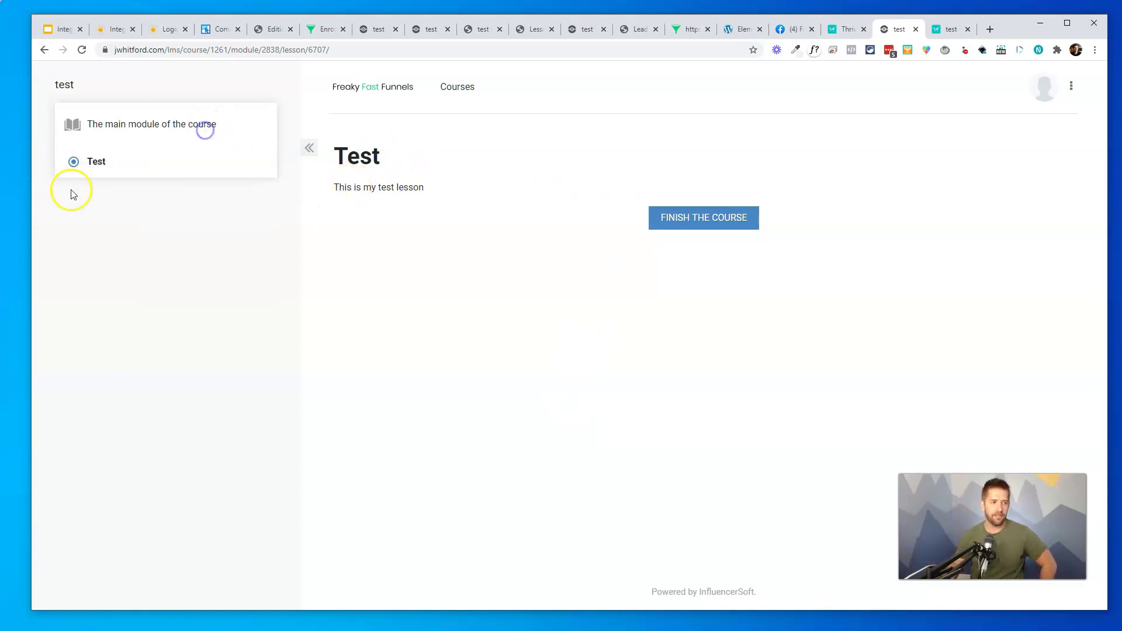
left_click(98, 163)
left_click(729, 230)
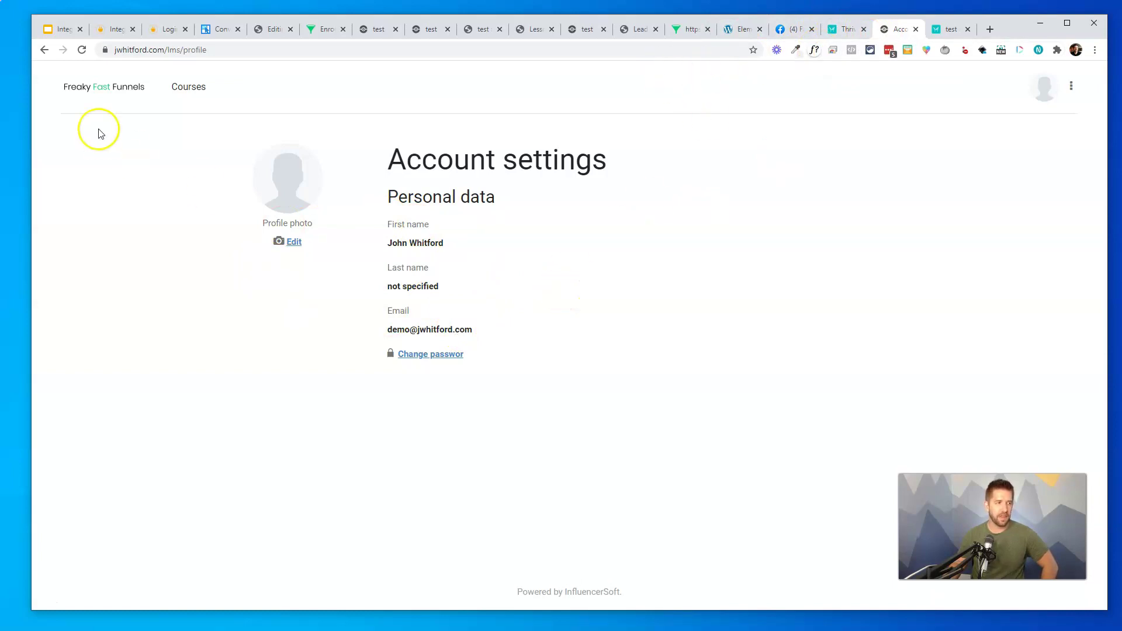
Load the Test lesson's address in an Incognito window, which shows the login page
left_click(40, 49)
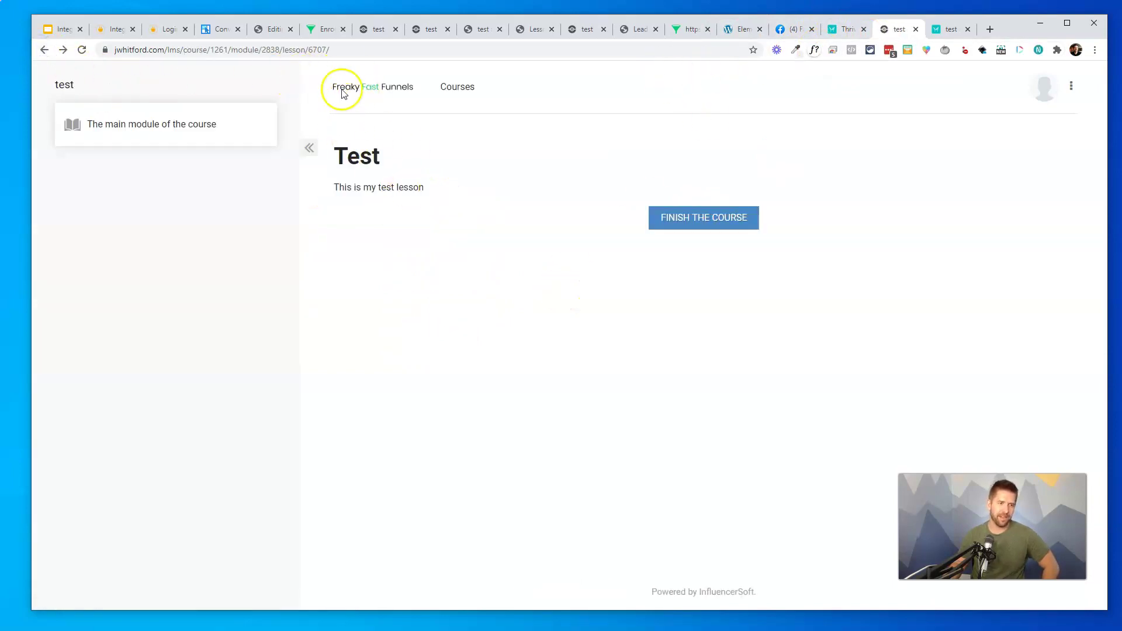
left_click(322, 50)
key("ctrl+c")
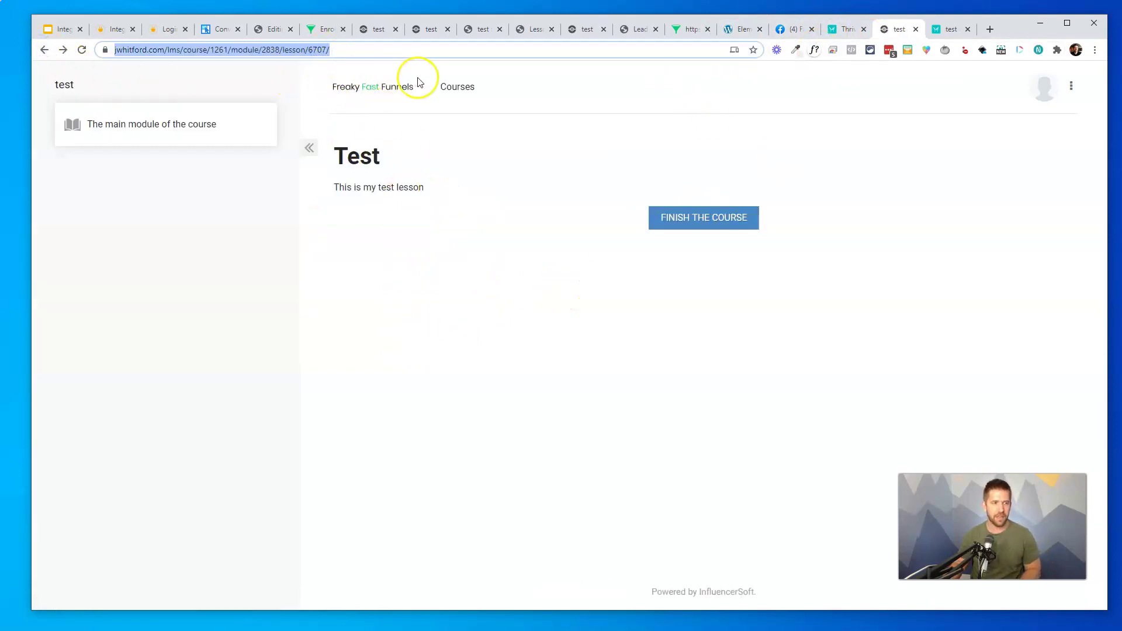
key("ctrl+shift+n")
key("ctrl+v")
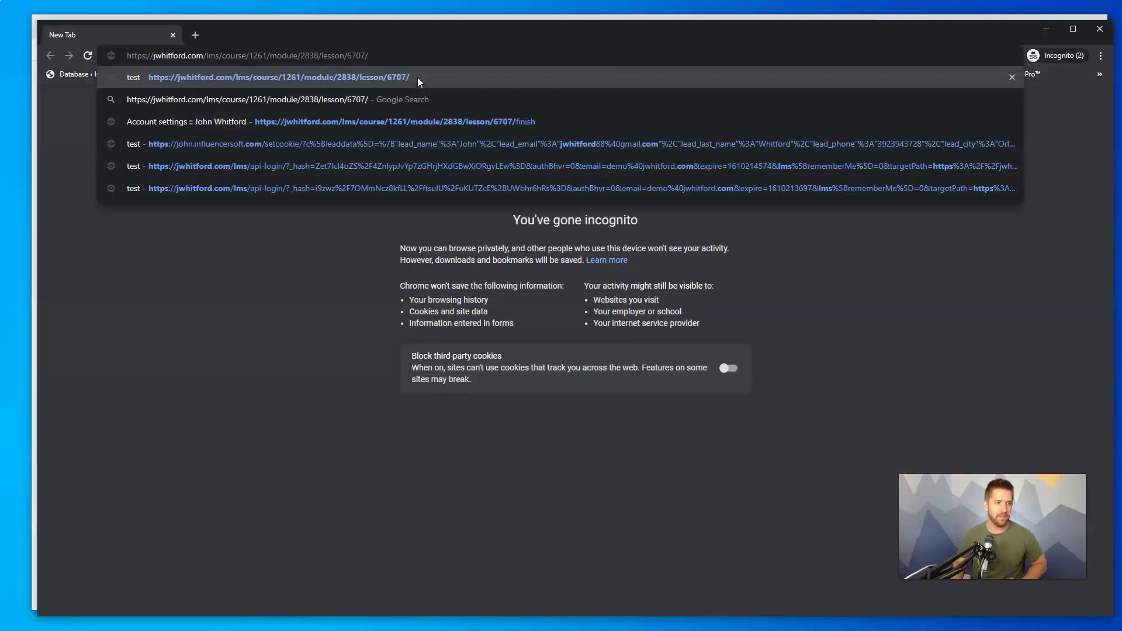
key("Return")
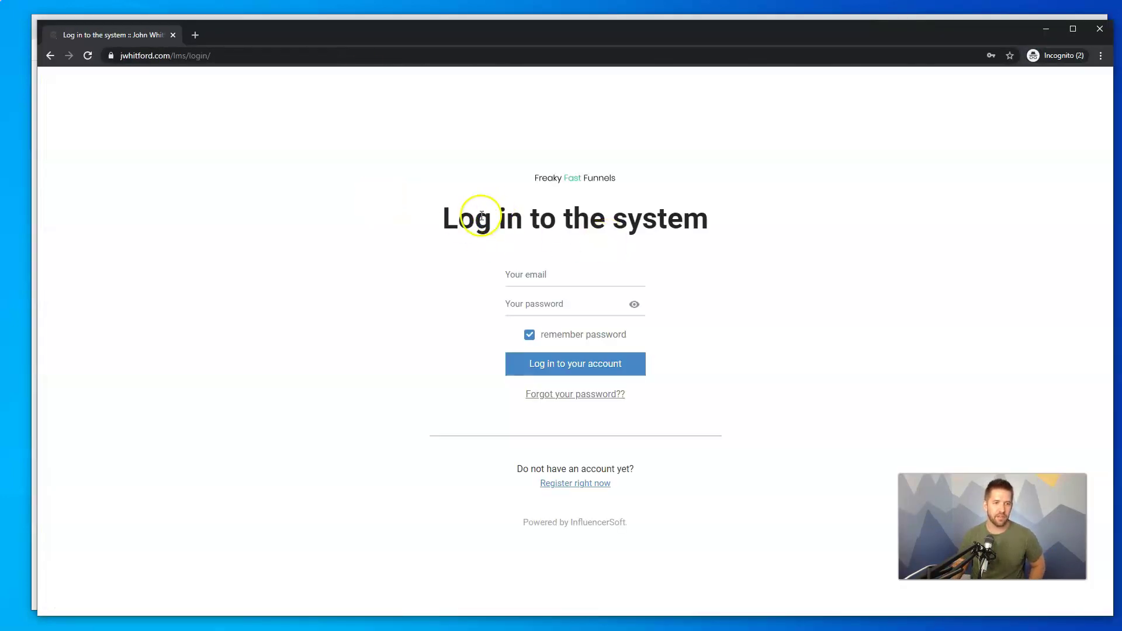
left_click_drag(461, 222, 739, 233)
left_click(743, 231)
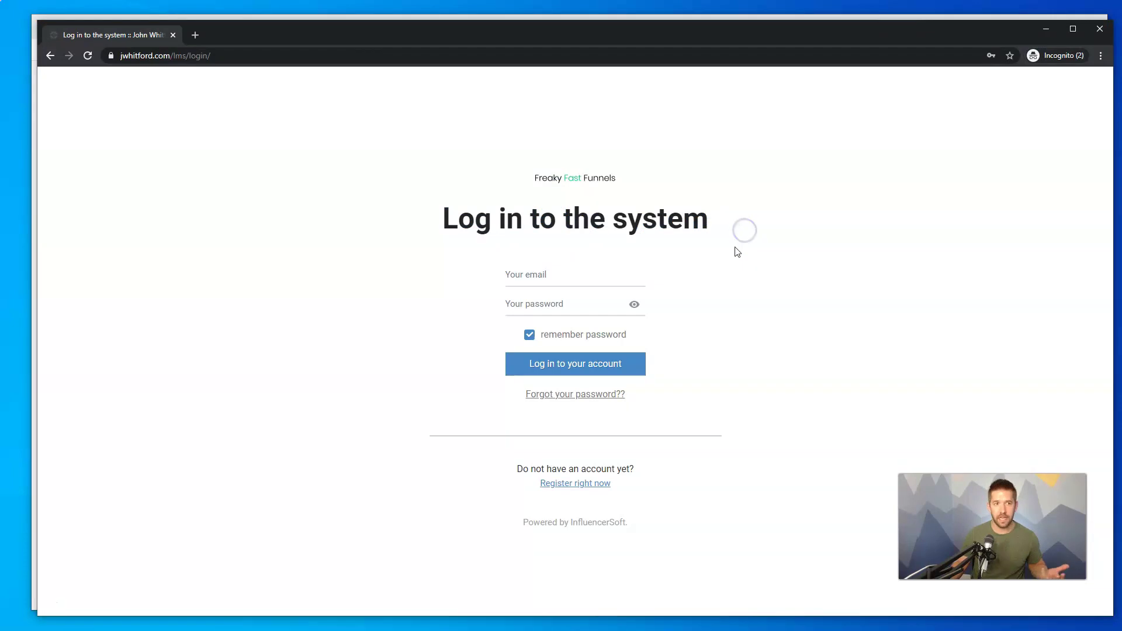
Close the Incognito window and return to the Integrately automation explorer tab
left_click(173, 35)
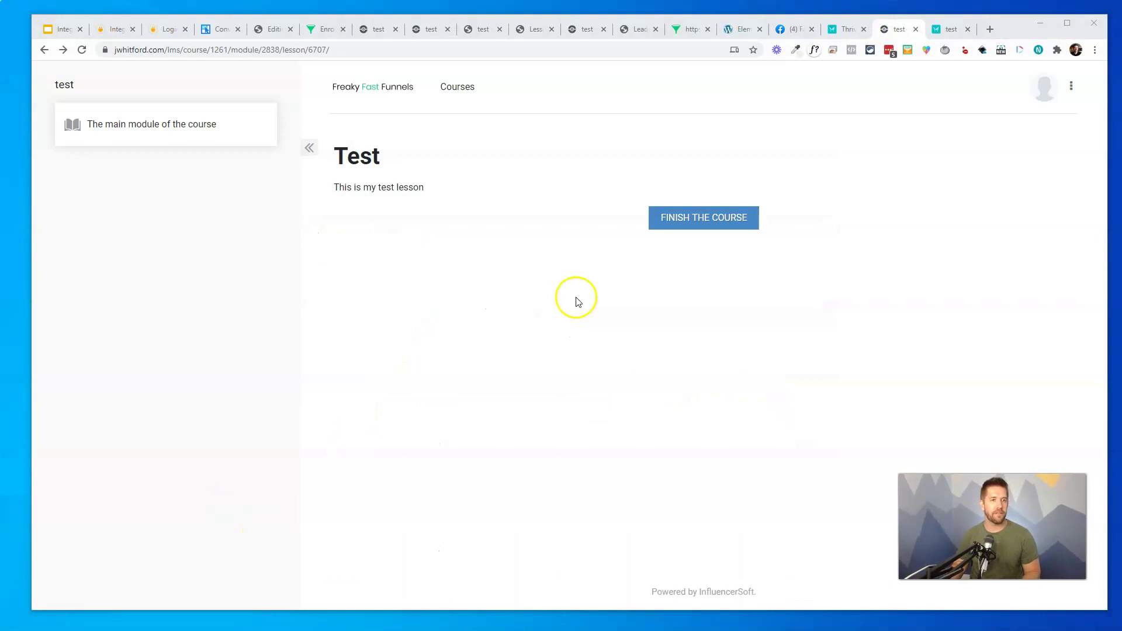
left_click(107, 37)
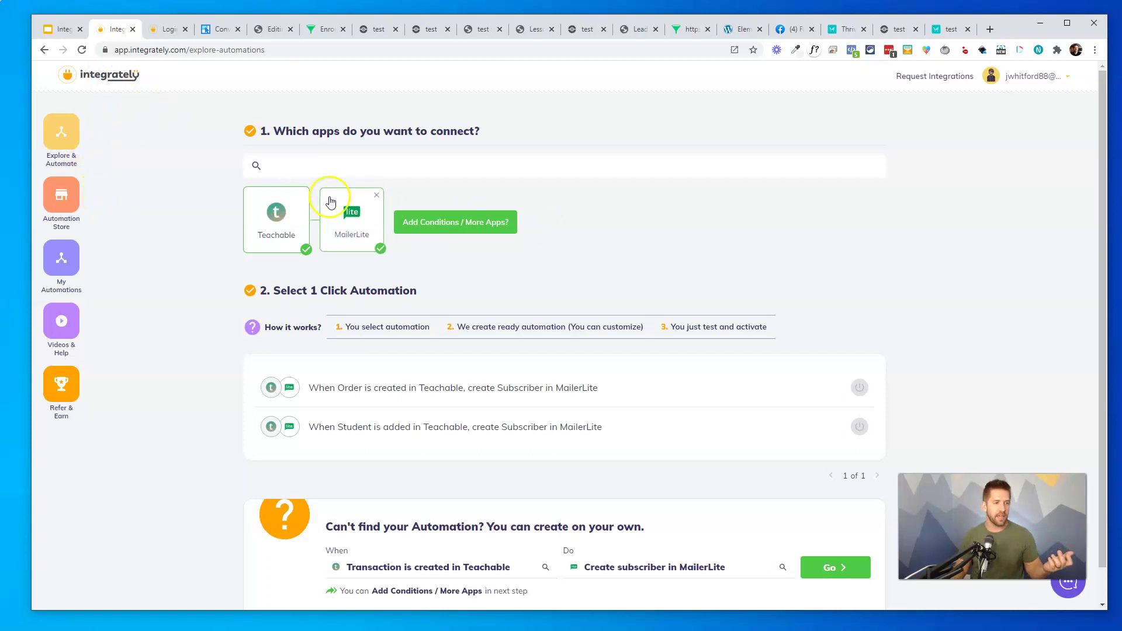
Remove Teachable and MailerLite and pick Influencersoft as the app paired with ThriveCart
left_click(302, 195)
left_click(302, 190)
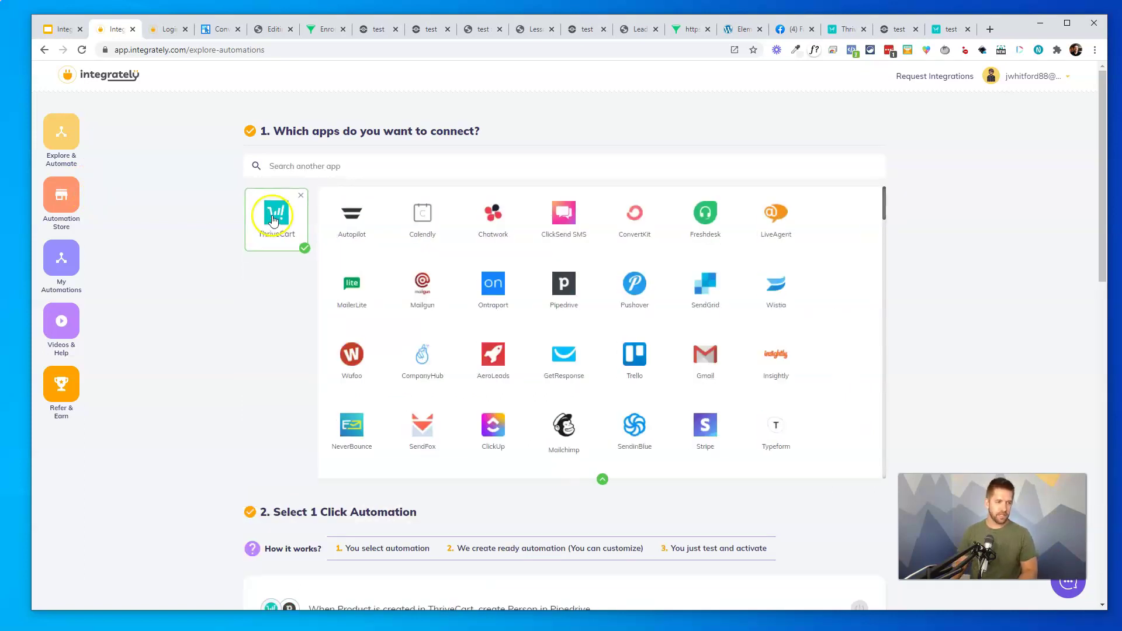
left_click(410, 163)
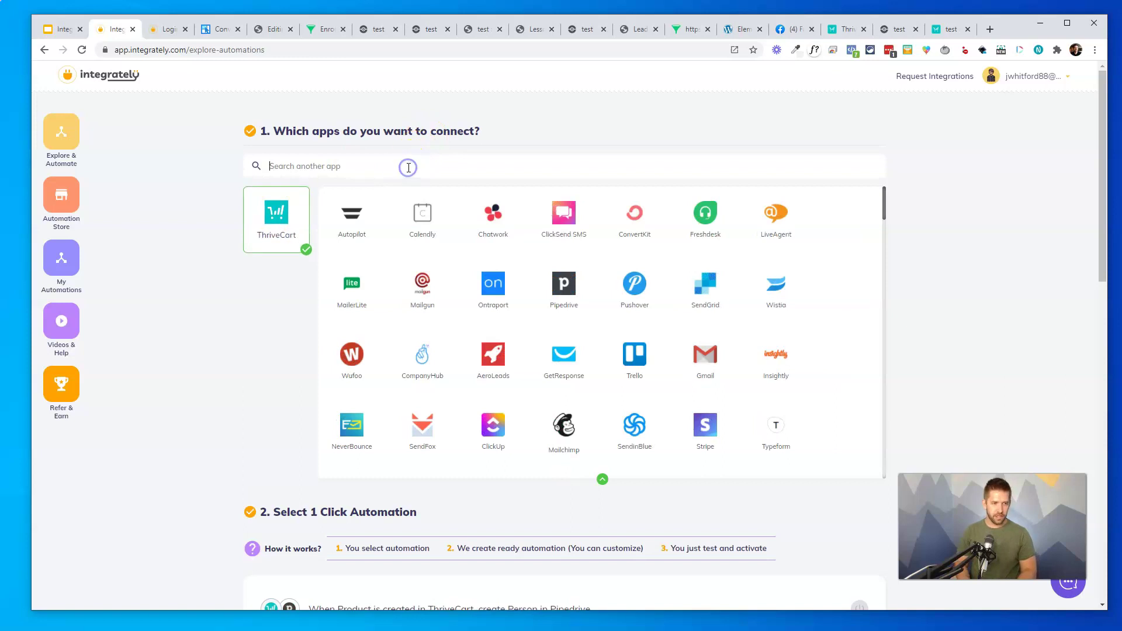
type("influencersoft")
left_click(348, 223)
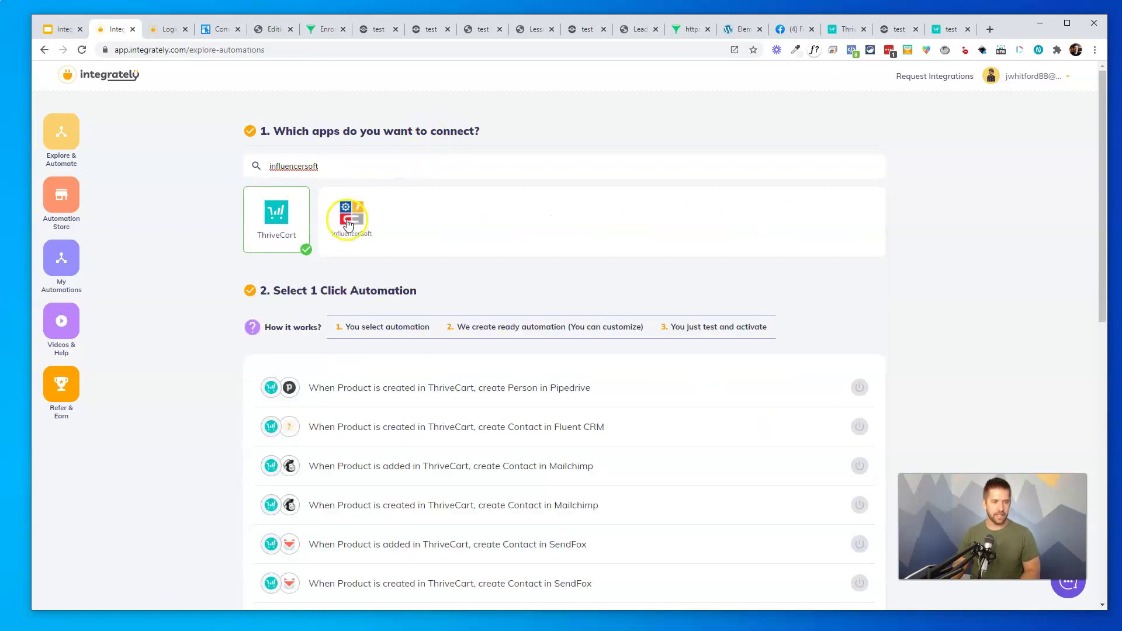
Set the trigger to Product is purchased in ThriveCart and the action to Add Lead To Group
scroll(659, 265, "down", 1)
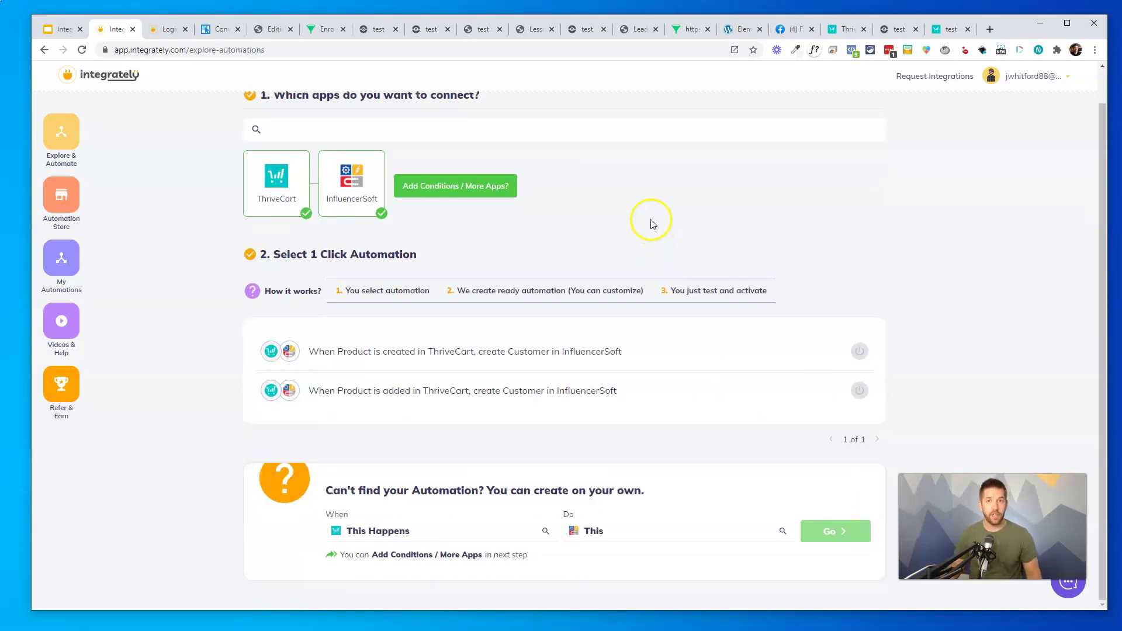
left_click(383, 530)
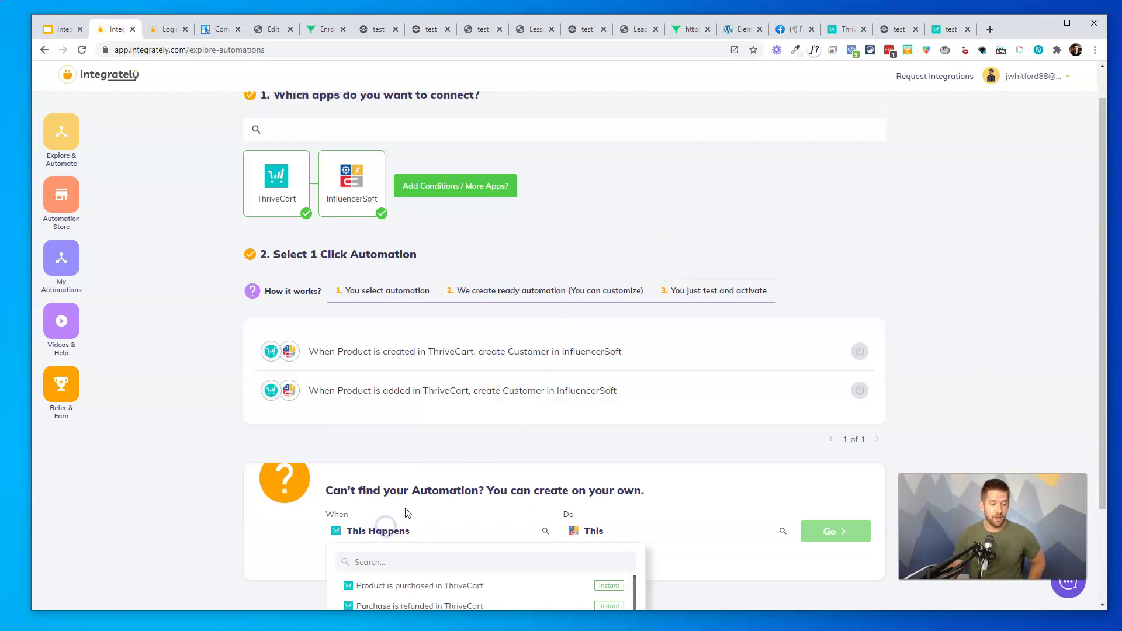
scroll(396, 463, "down", 2)
left_click(444, 468)
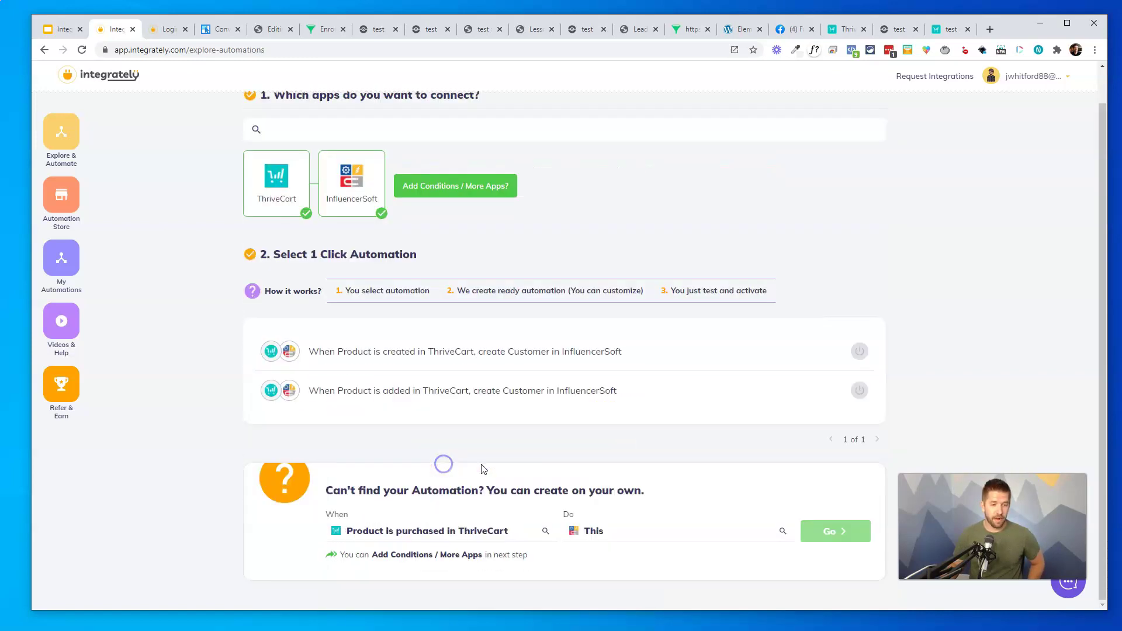
left_click(662, 527)
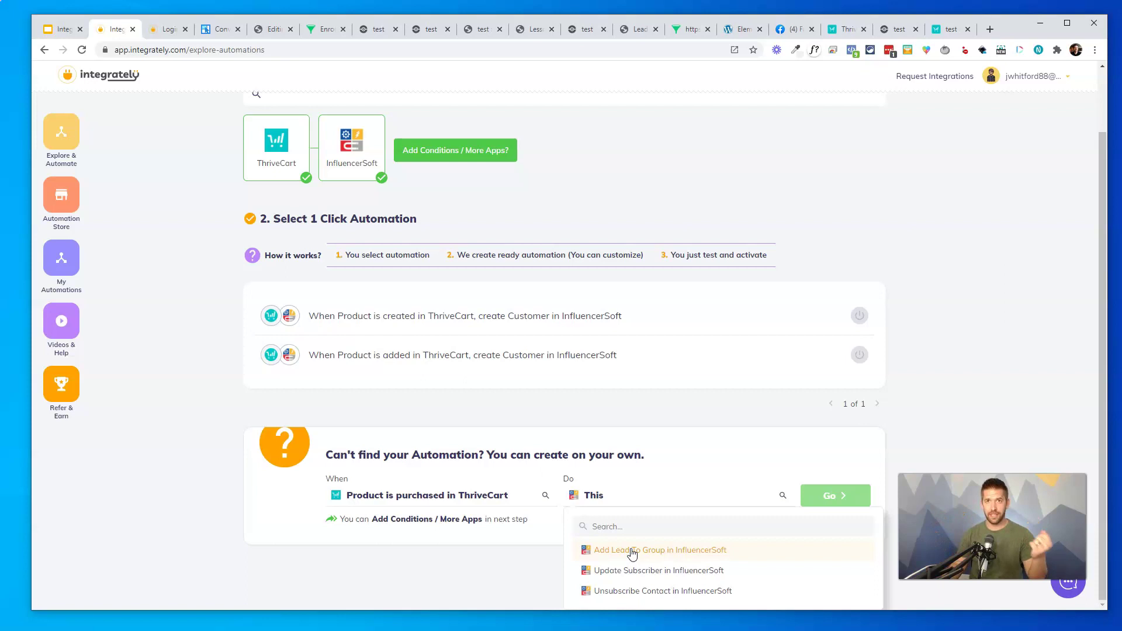
left_click(631, 551)
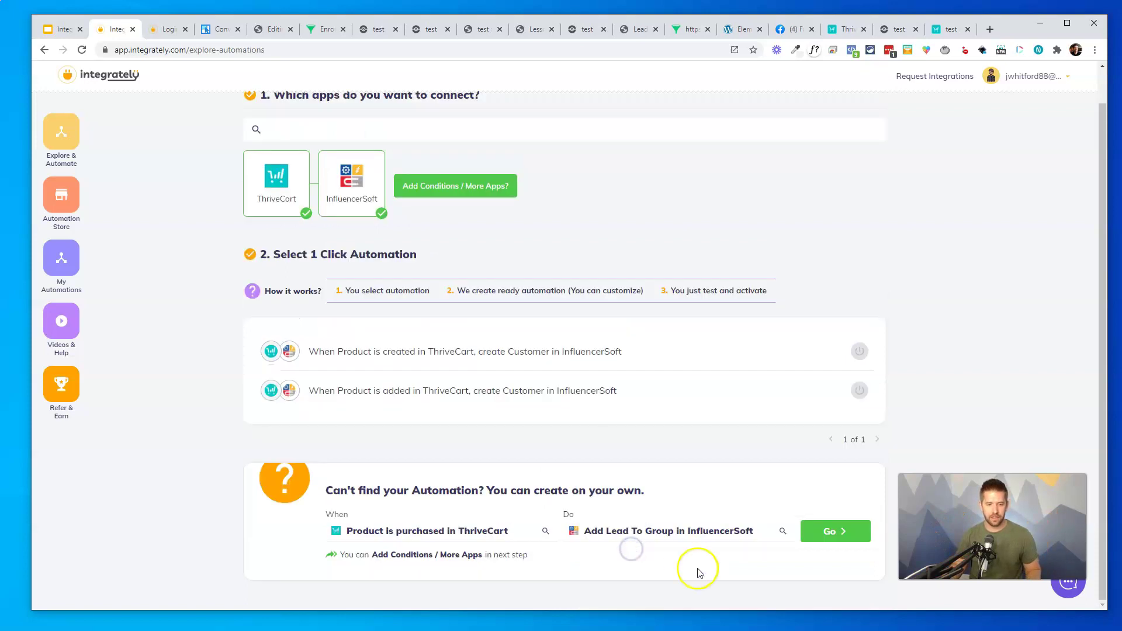
Create the automation in the builder and copy the ThriveCart connection's webhook URL
left_click(829, 533)
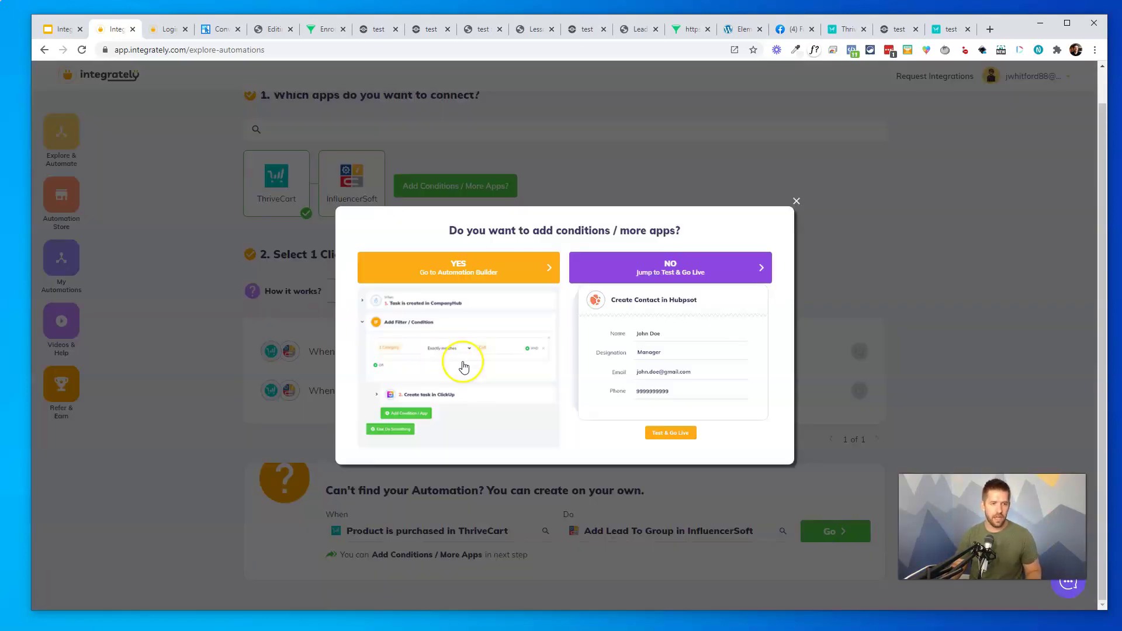
left_click(487, 326)
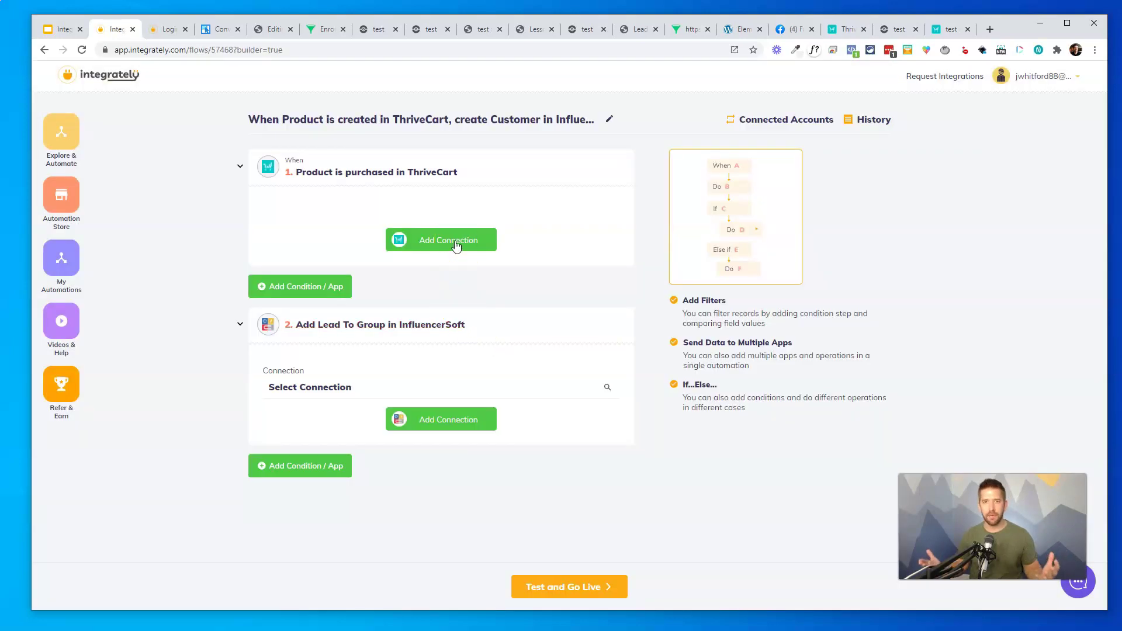
left_click(376, 175)
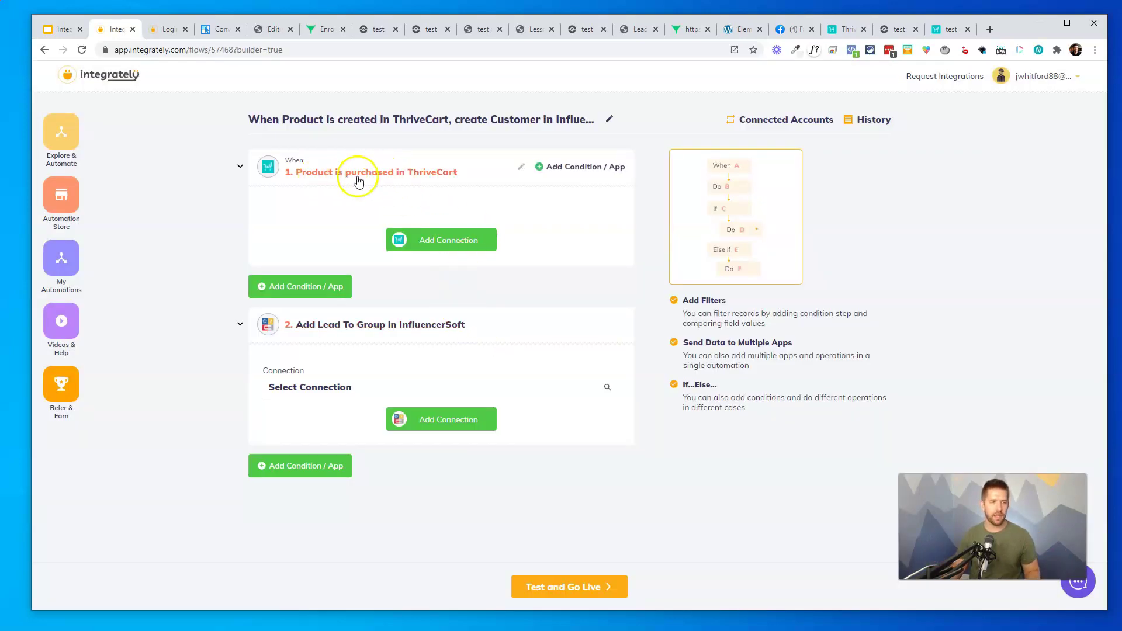
left_click(401, 240)
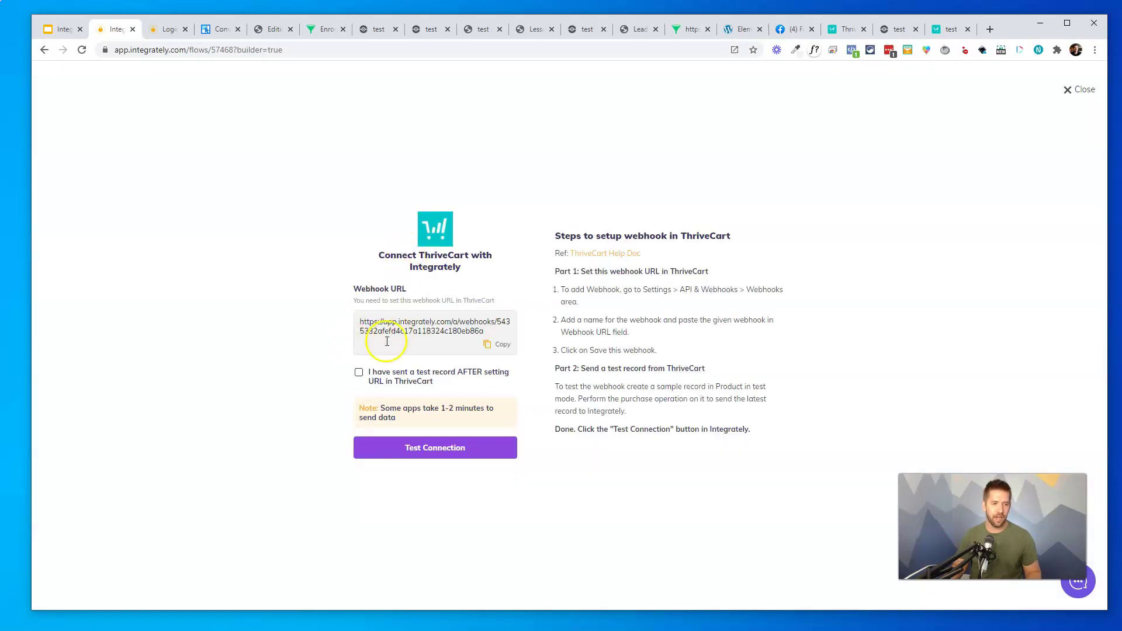
left_click(499, 347)
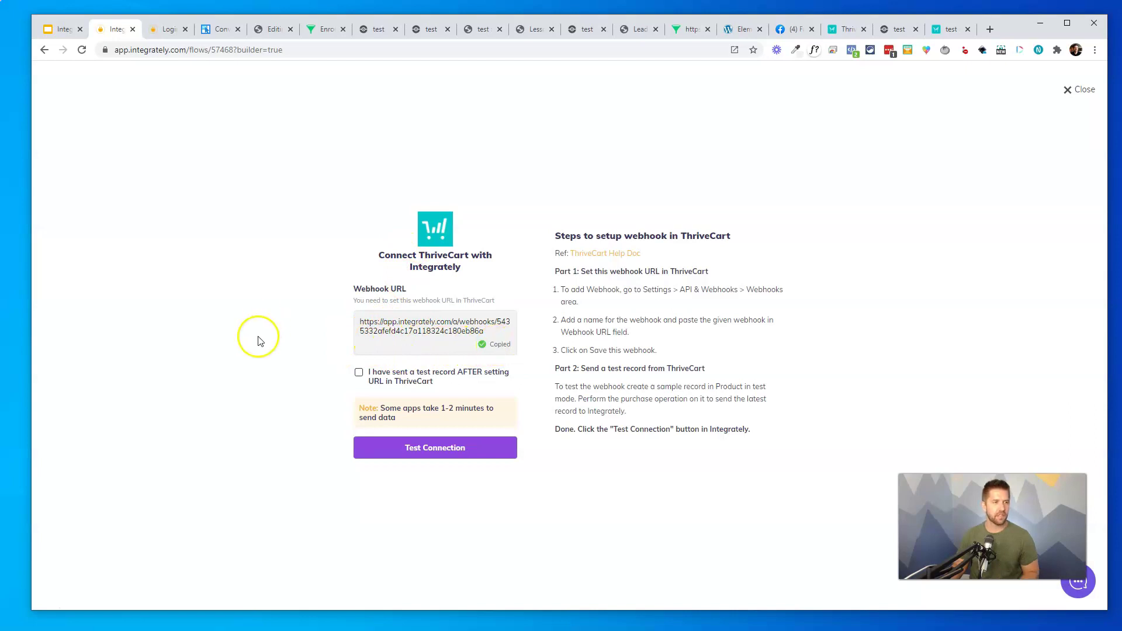
Go to ThriveCart's Settings > API & webhooks > Webhooks & notifications
left_click(842, 29)
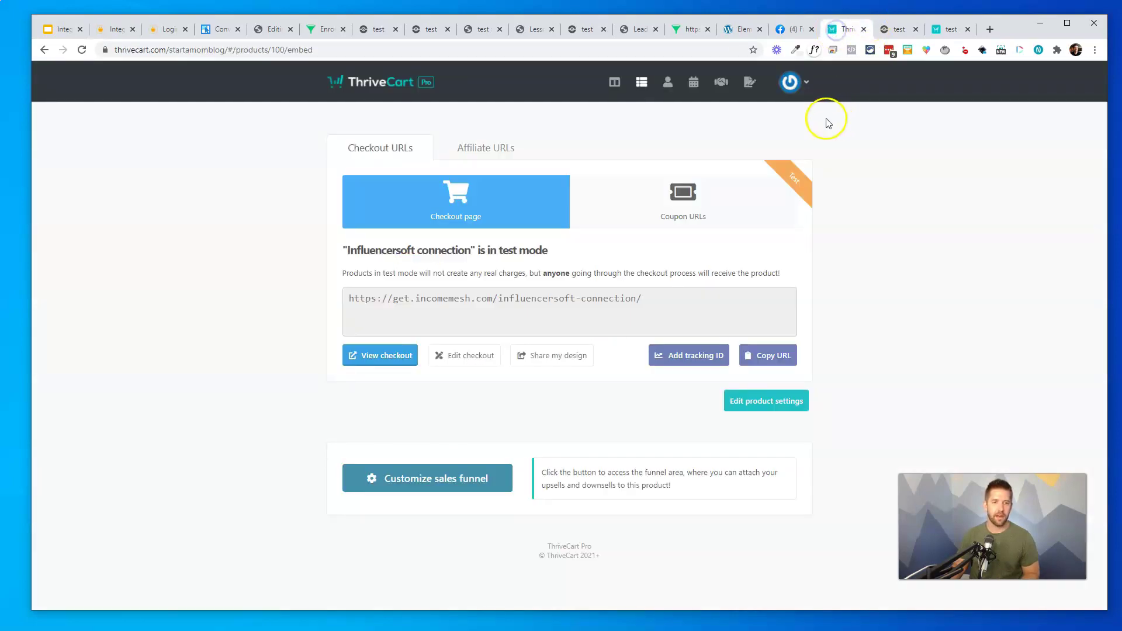
left_click(796, 82)
left_click(748, 180)
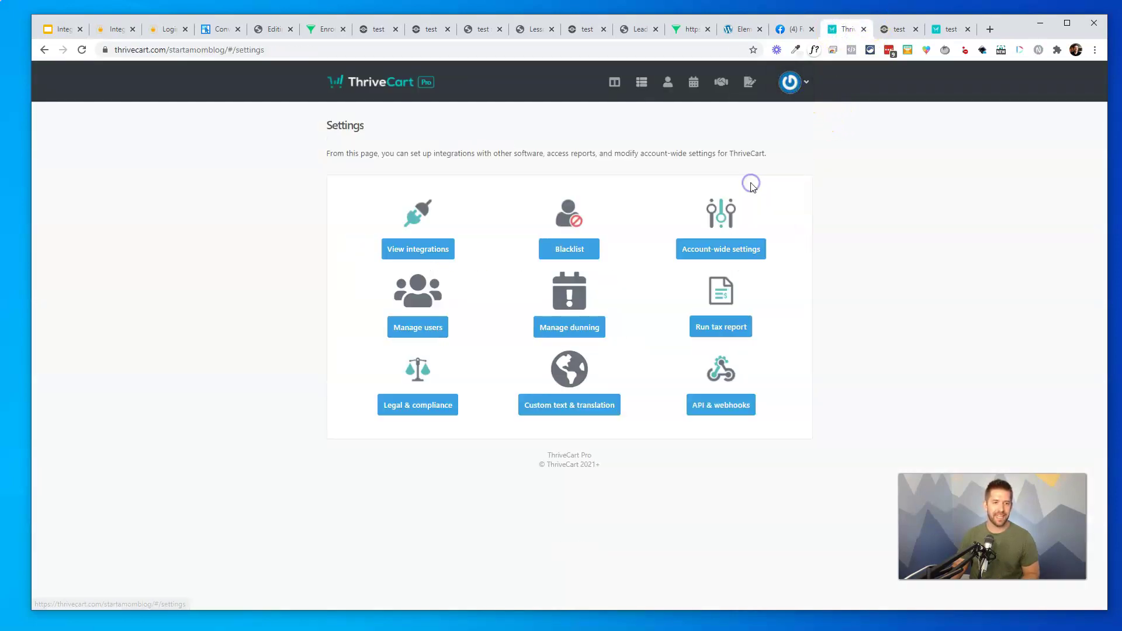
left_click(721, 406)
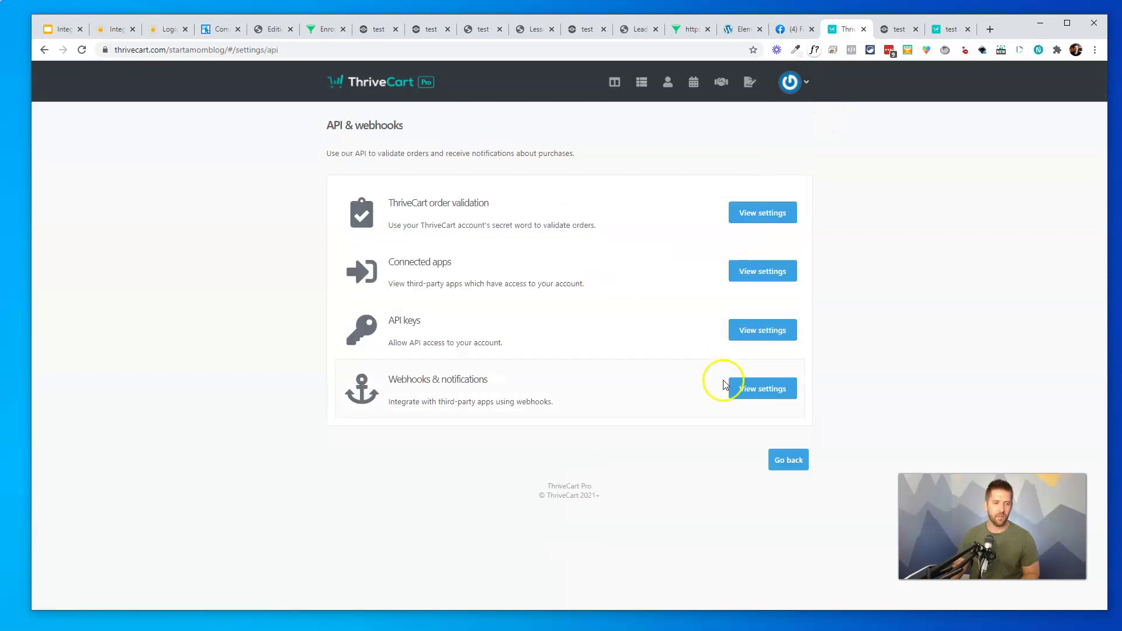
left_click(762, 389)
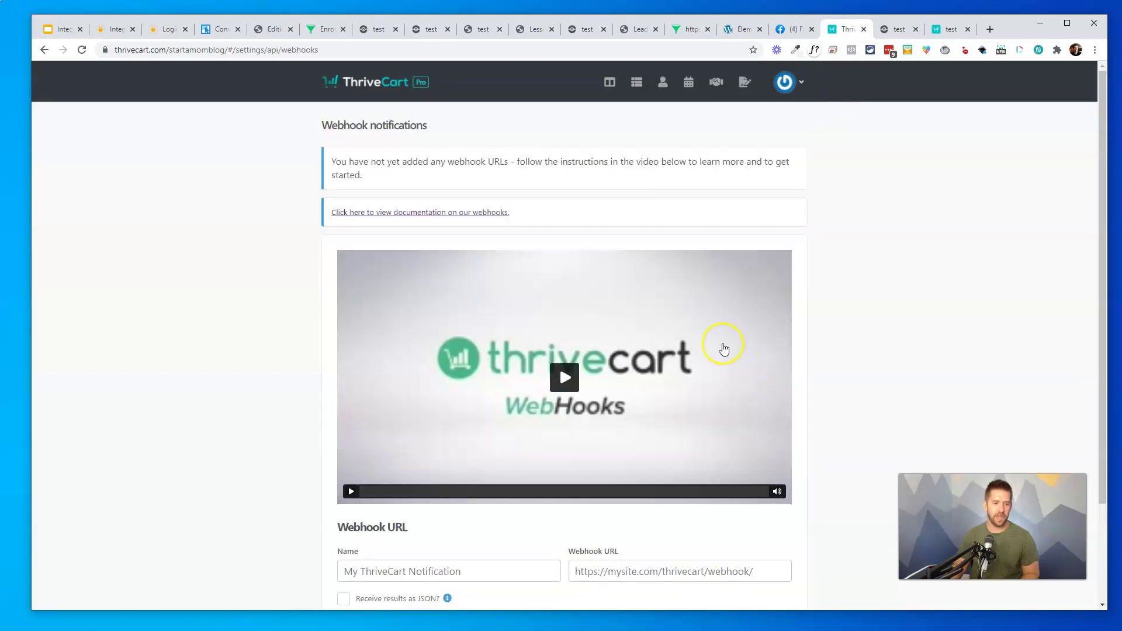
Save a webhook named 'Integrately + Influencersoft Recipe' with the copied Integrately URL
scroll(724, 346, "down", 2)
left_click(440, 450)
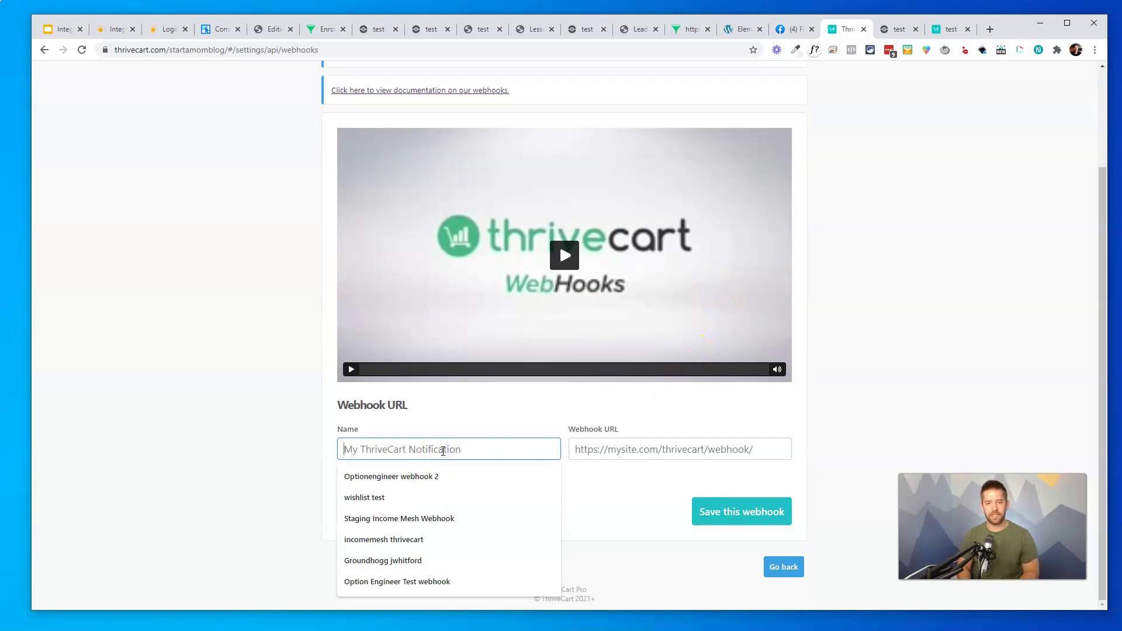
type("Integrat")
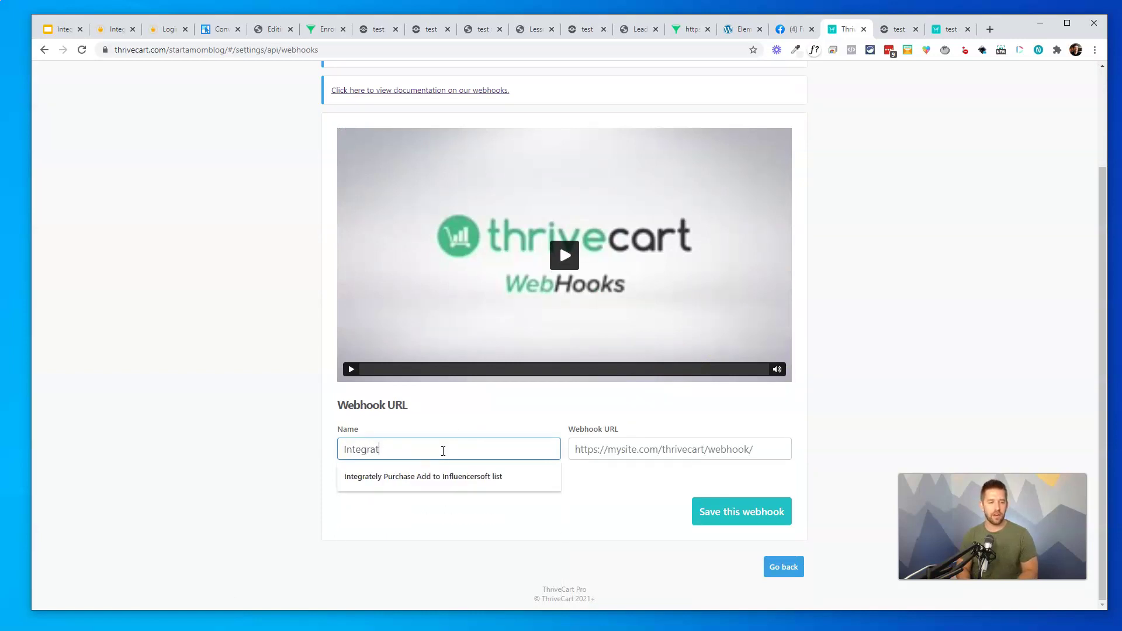
type("ely + ")
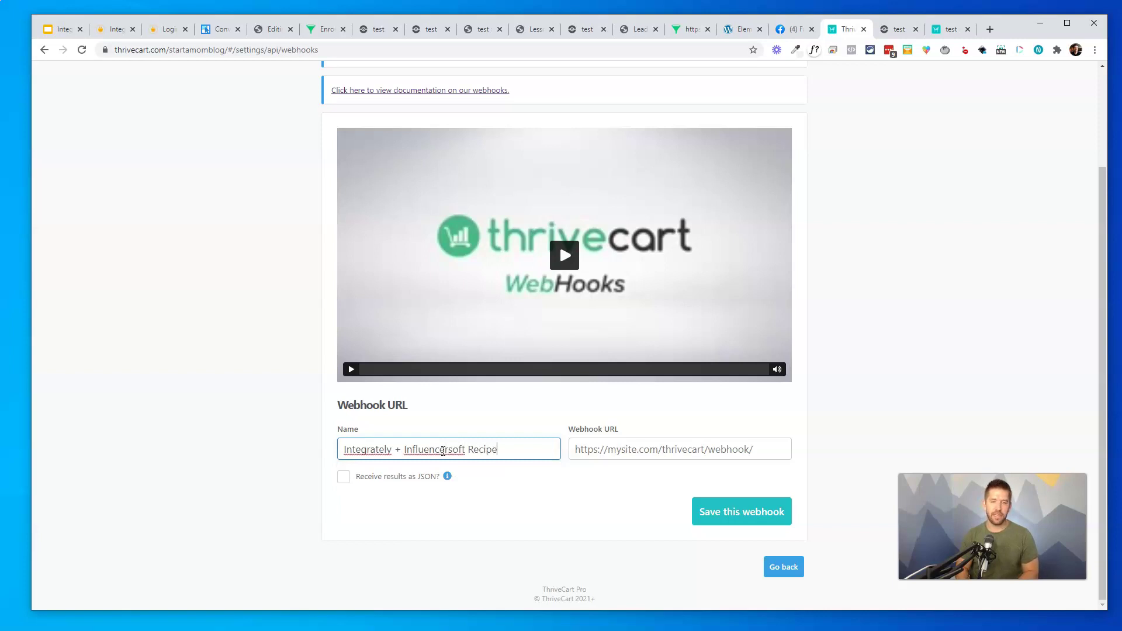
type("Influencersoft Recipe")
key("Tab")
key("ctrl+v")
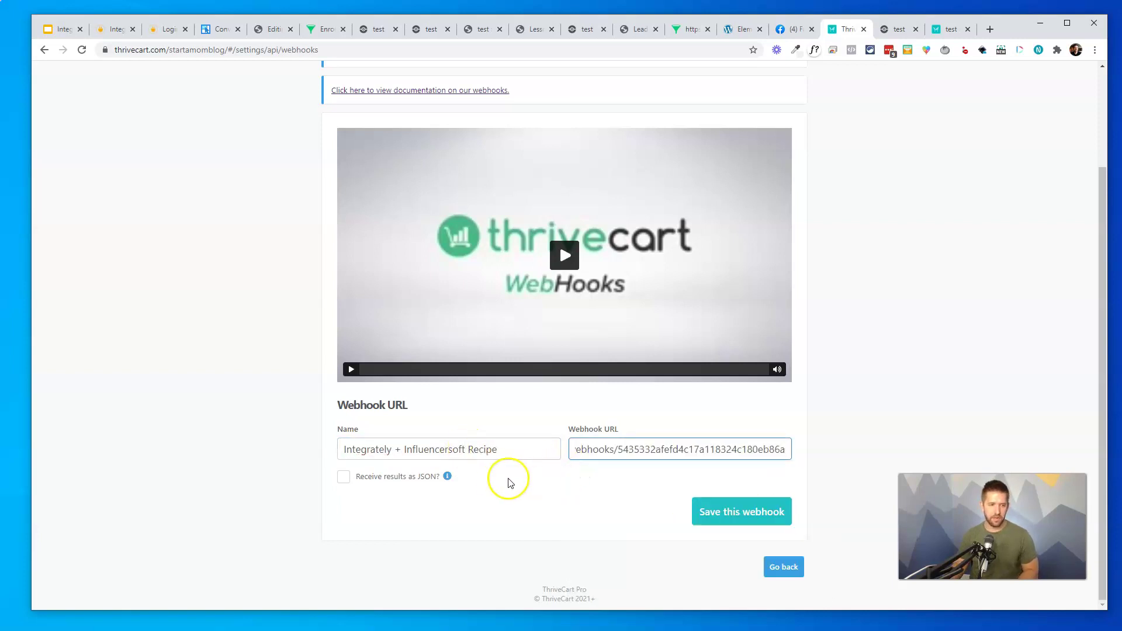
left_click(714, 512)
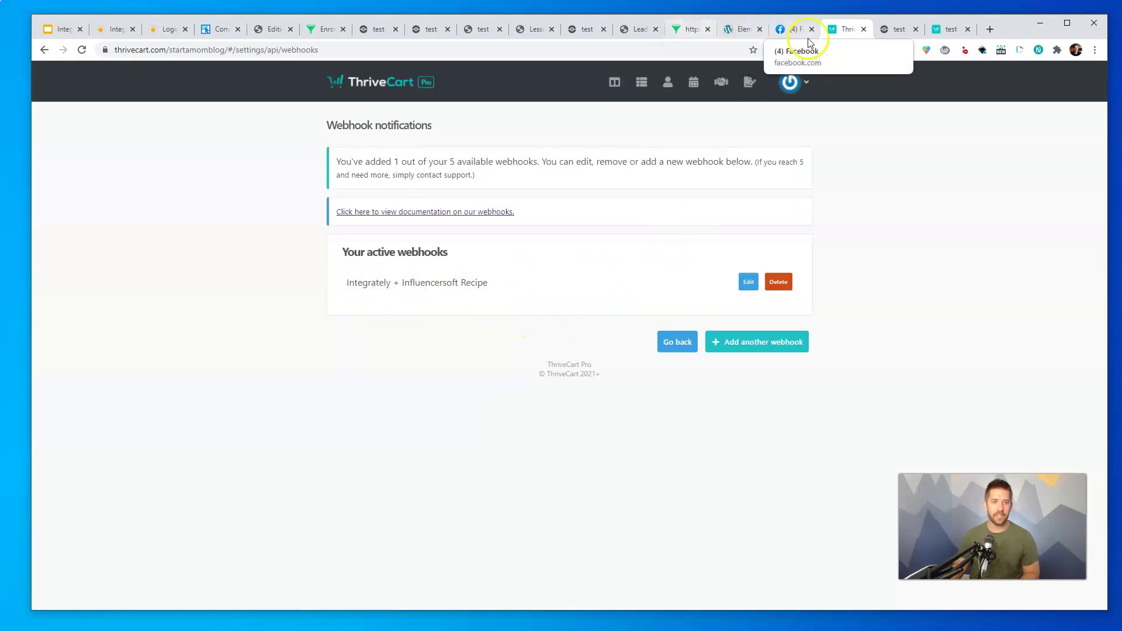
Open the checkout page for the Influencersoft connection product from Products
left_click(649, 83)
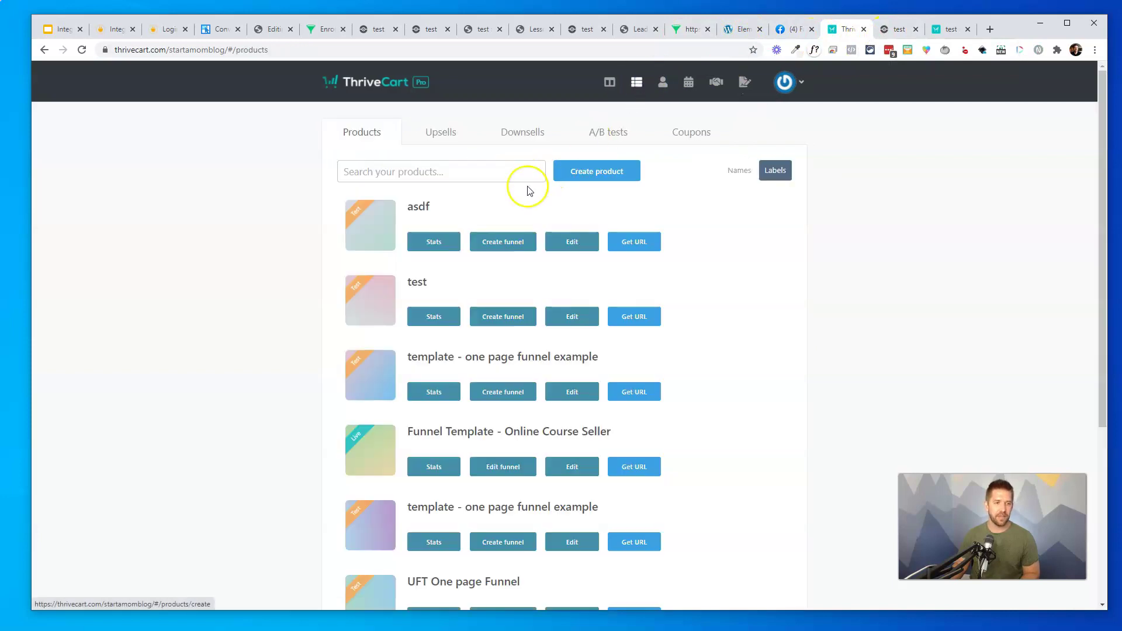
left_click(735, 173)
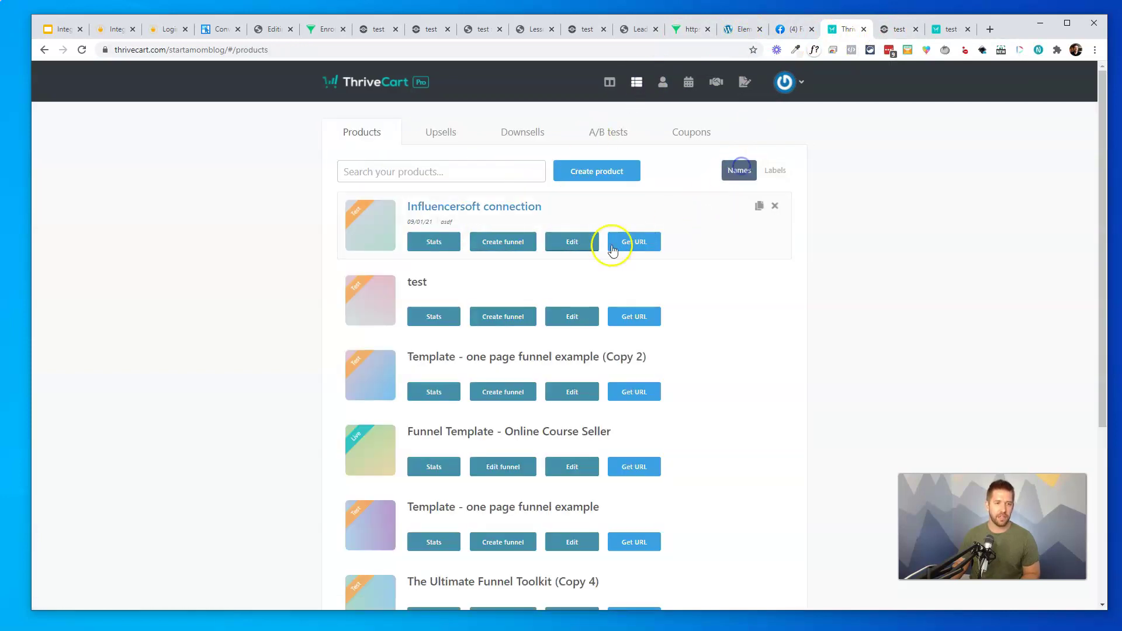
left_click(634, 242)
left_click(383, 354)
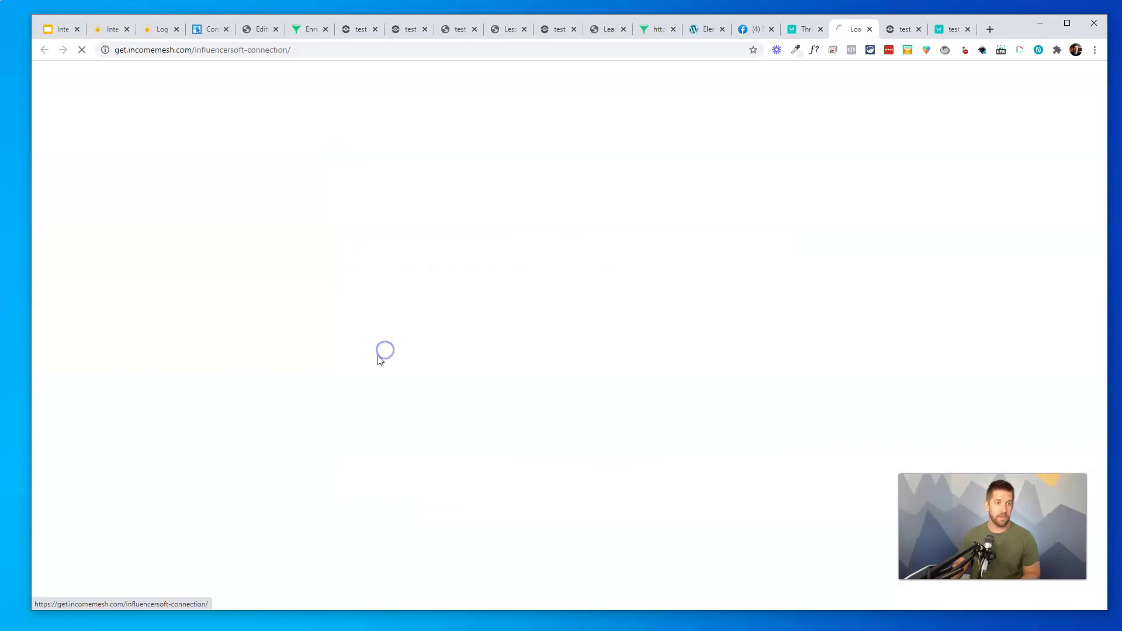
Enter the buyer's email and the test card number, then complete the $5 order
left_click(412, 217)
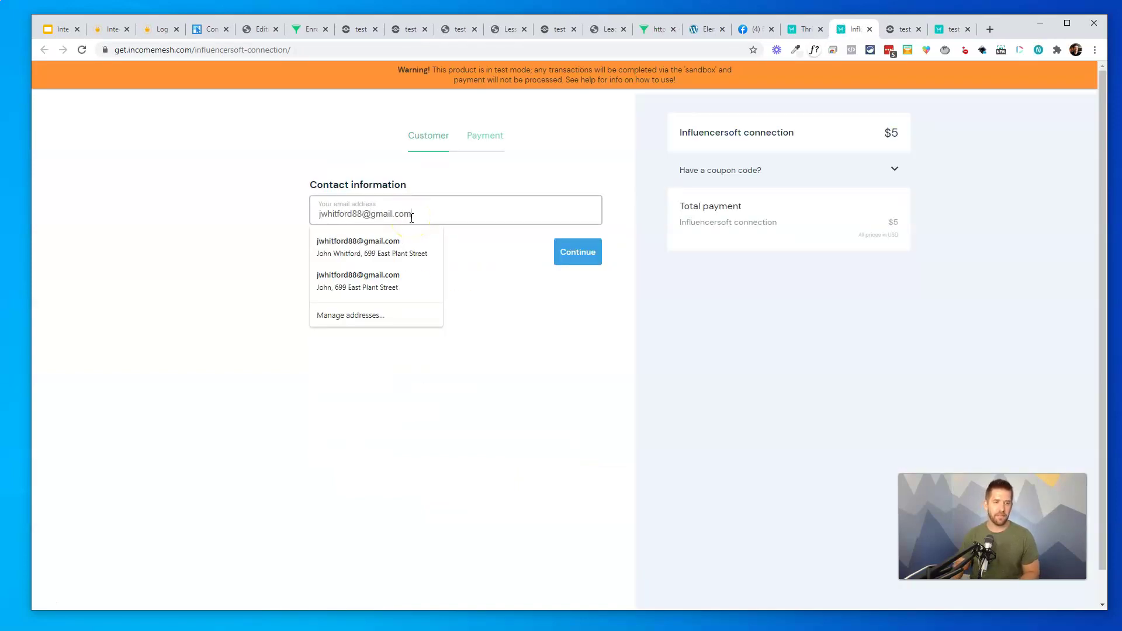
left_click(552, 251)
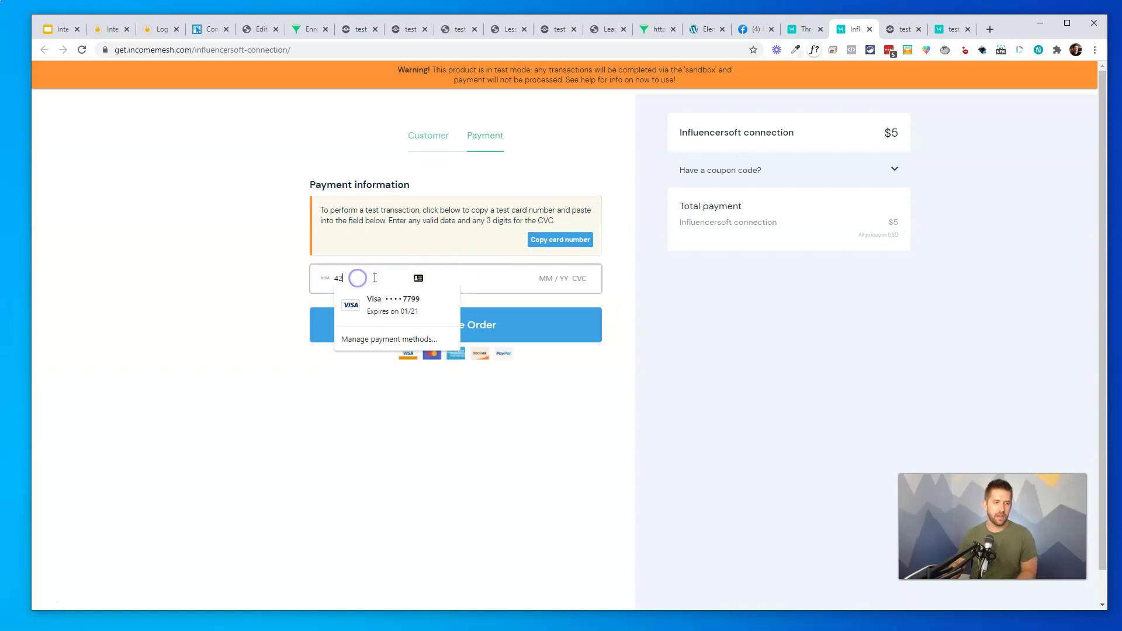
type("424242424242420424242")
key("Return")
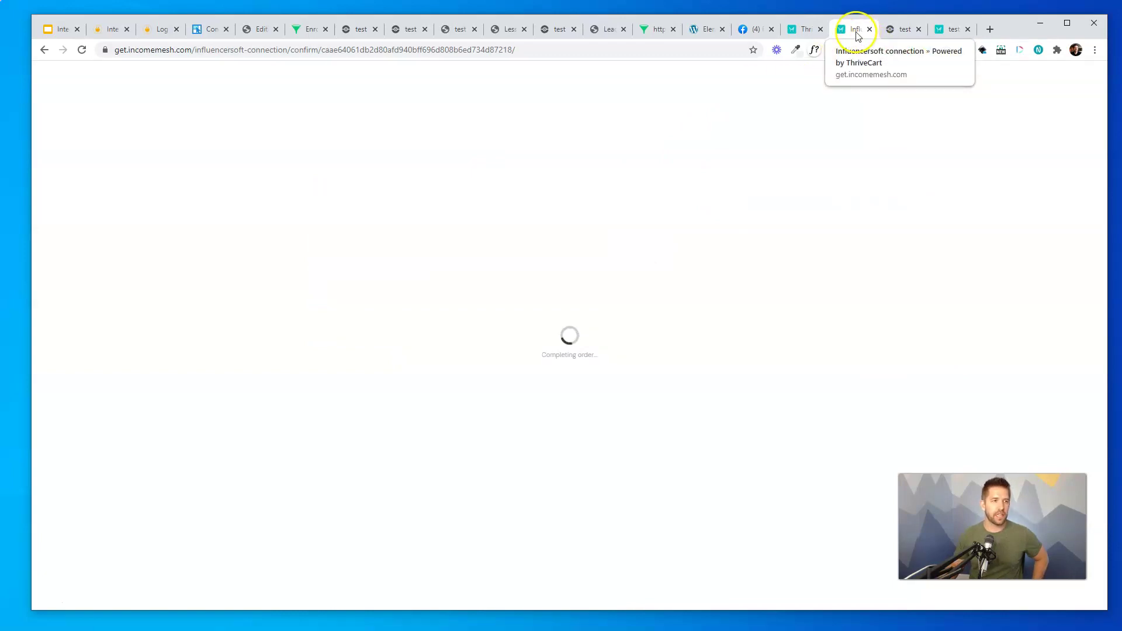
left_click_drag(857, 36, 155, 38)
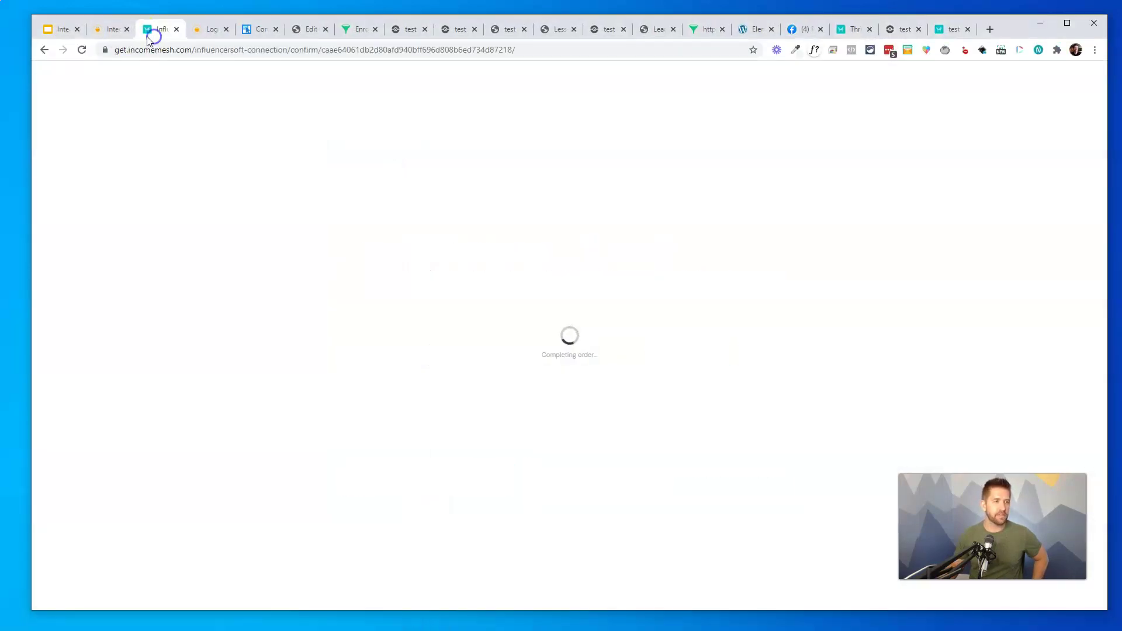
Test the ThriveCart connection and refresh to load the order.success data with base product 100
left_click(111, 32)
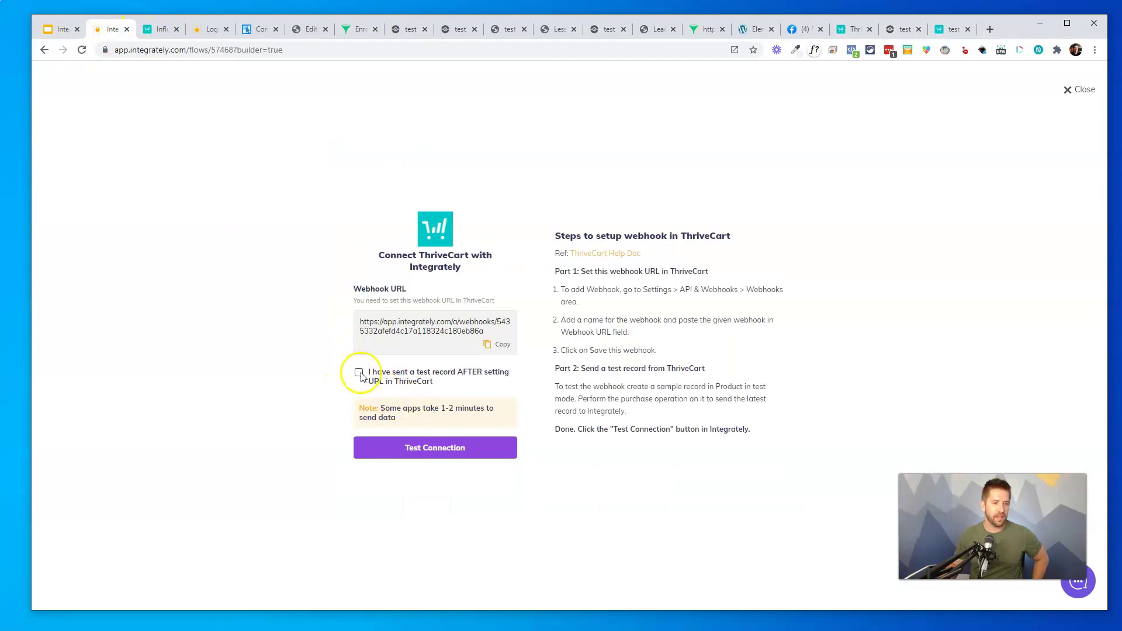
left_click(433, 455)
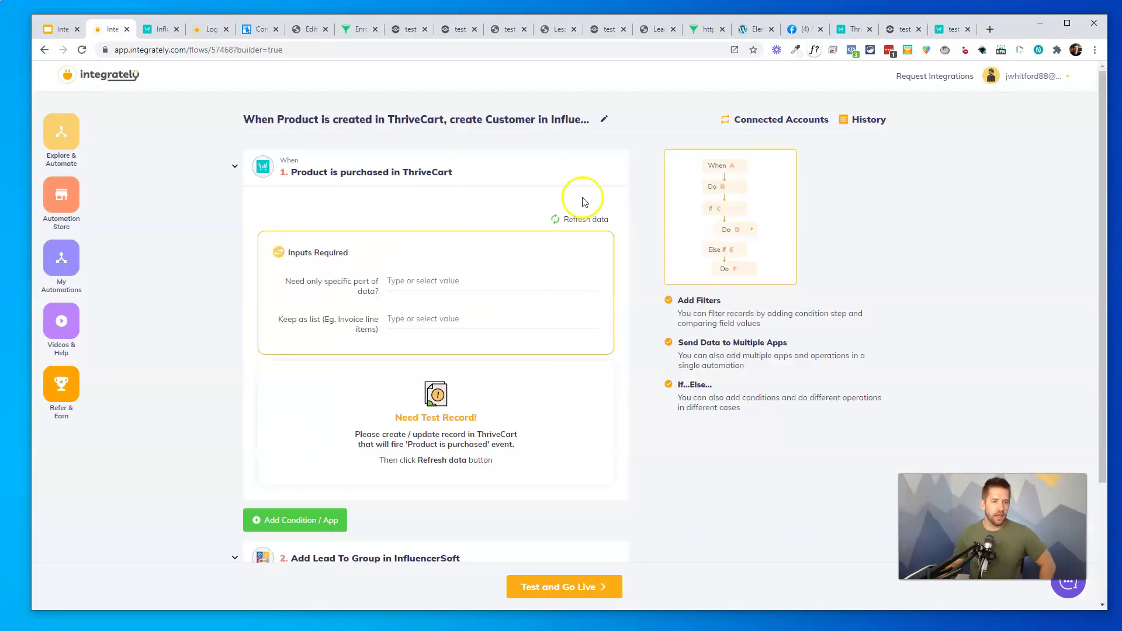
left_click(587, 222)
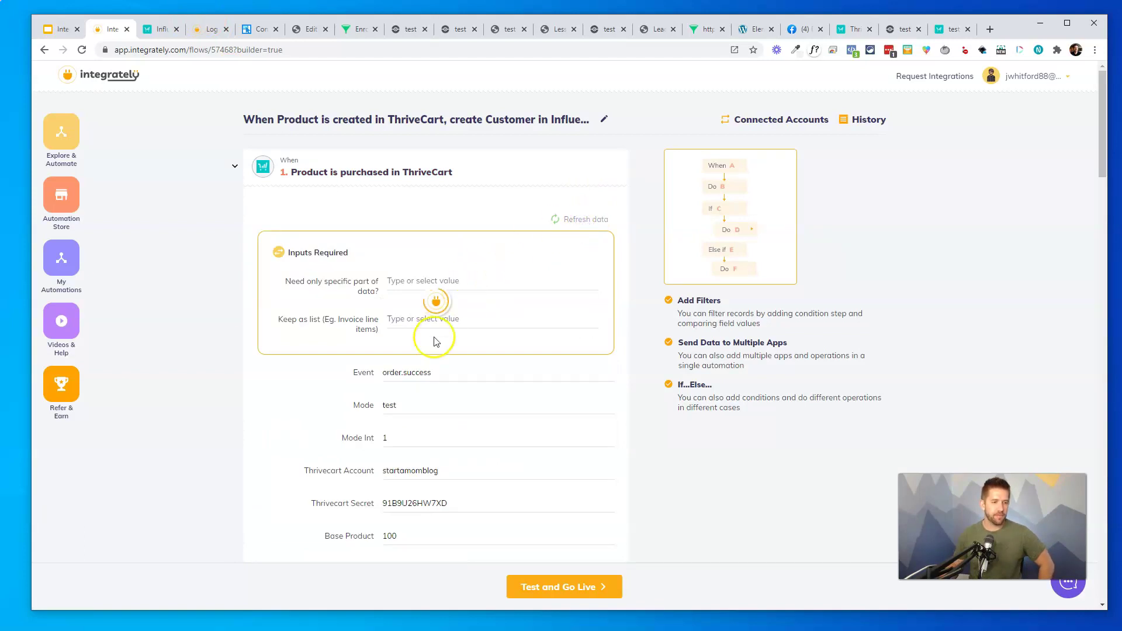
left_click(410, 373)
scroll(409, 409, "down", 20)
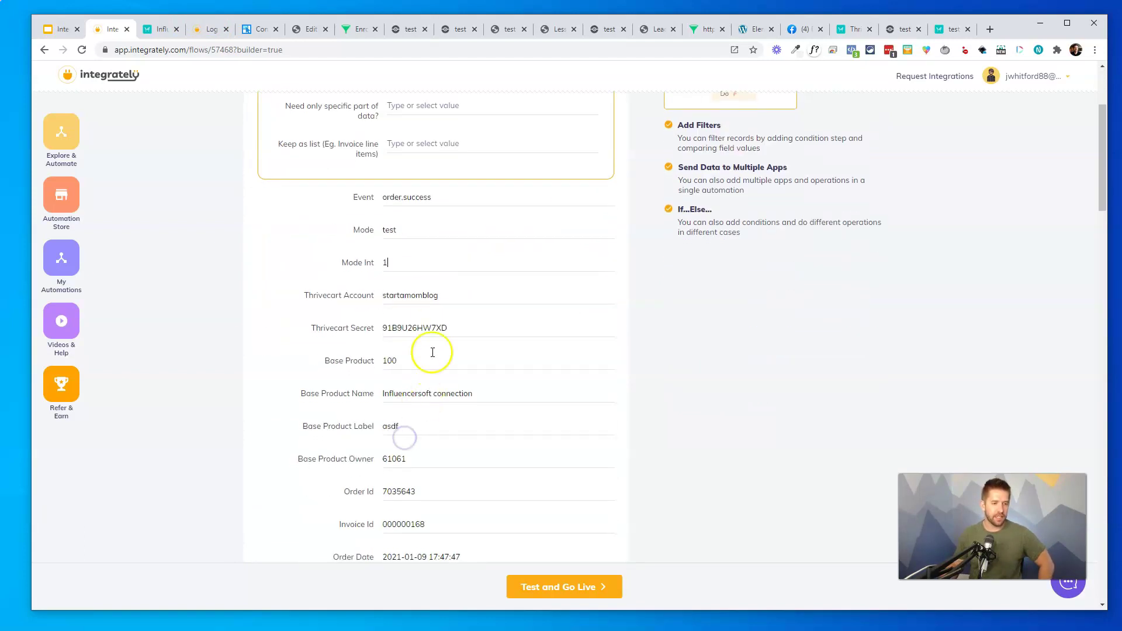
scroll(418, 321, "down", 15)
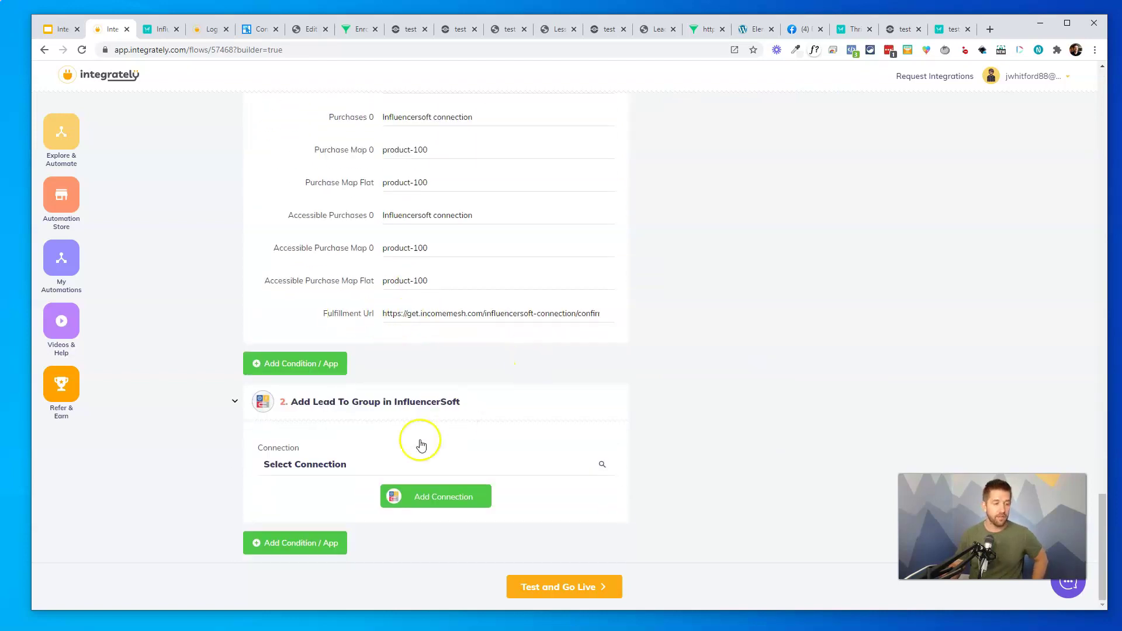
Use the Main Influencersoft Account connection and map Lead Email to Customer Email
left_click(347, 465)
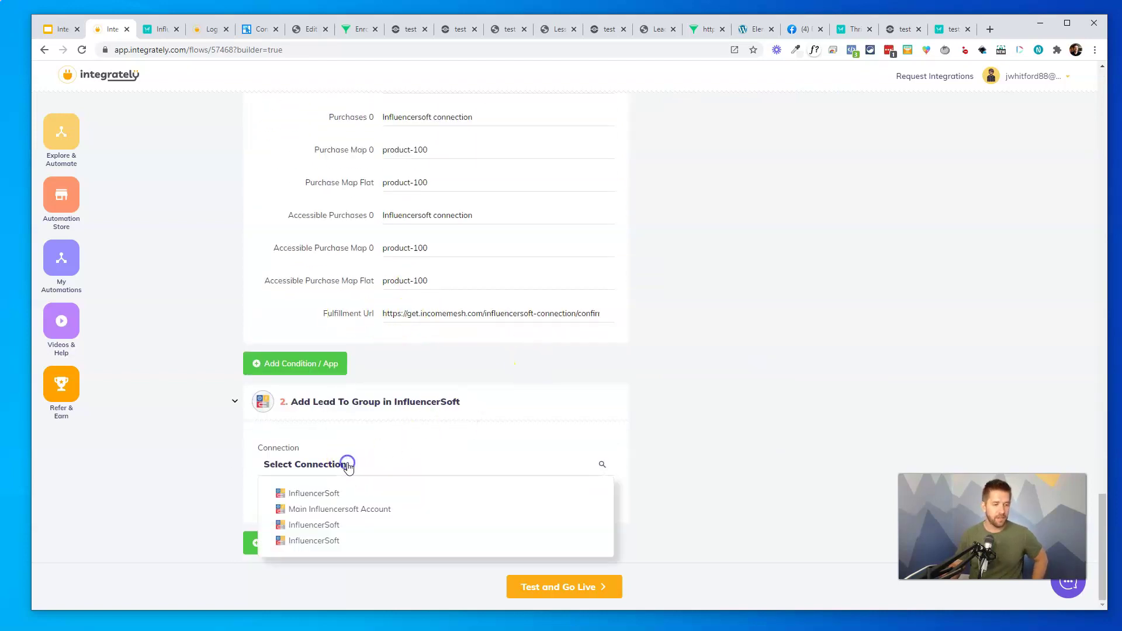
left_click(321, 509)
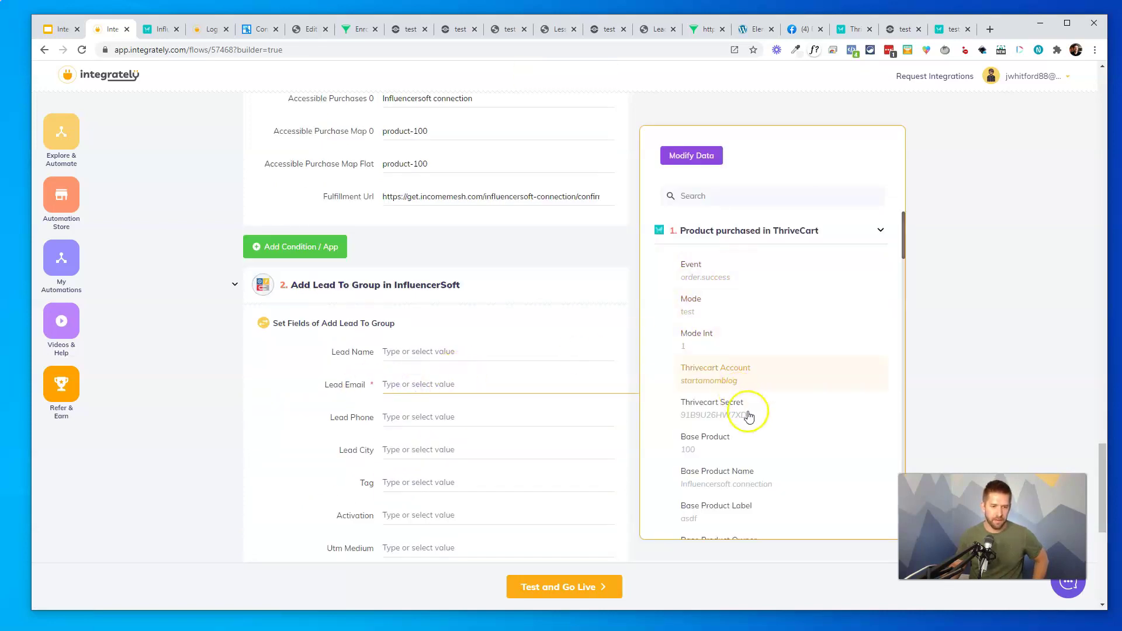
scroll(754, 426, "down", 2)
scroll(755, 430, "down", 8)
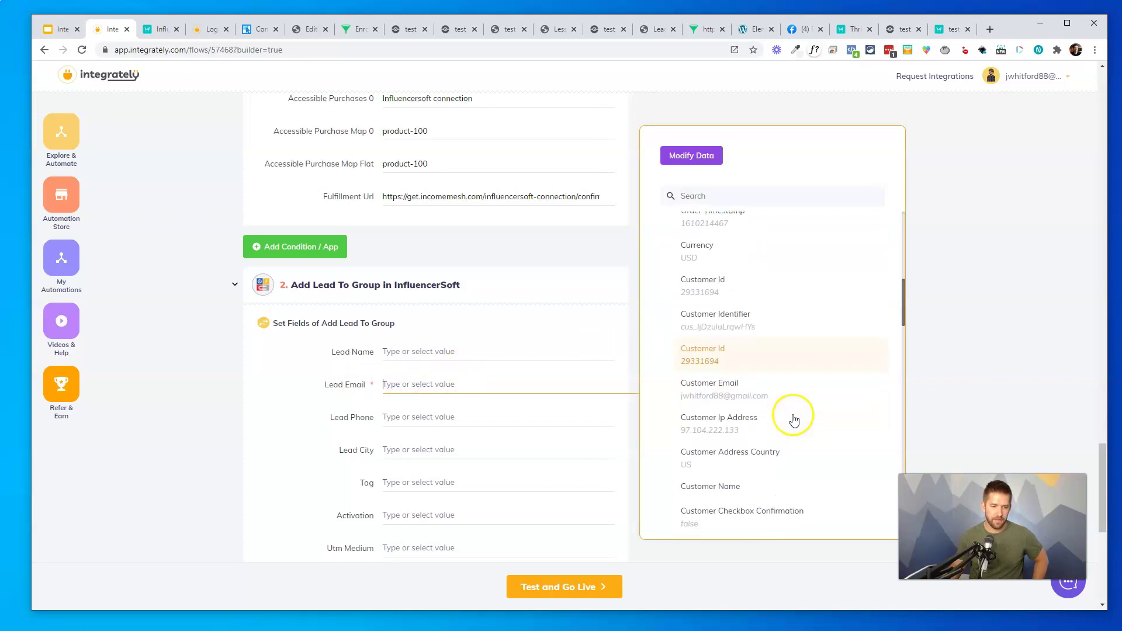
left_click(735, 395)
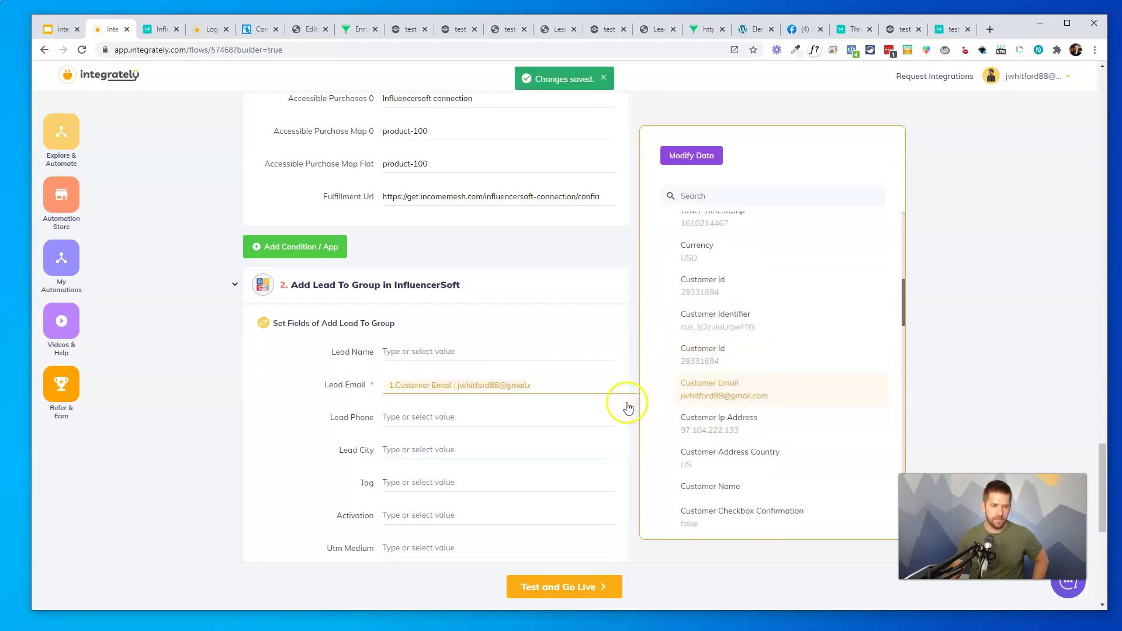
scroll(409, 292, "down", 3)
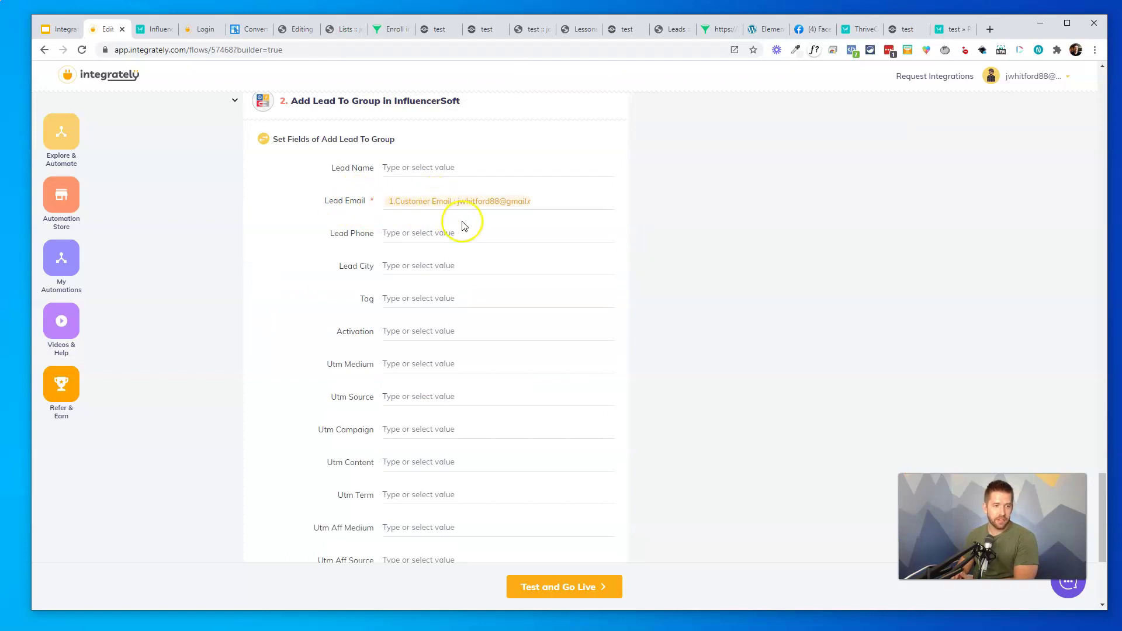
scroll(385, 417, "down", 4)
Set List Id to the existing list 'test'
left_click(413, 472)
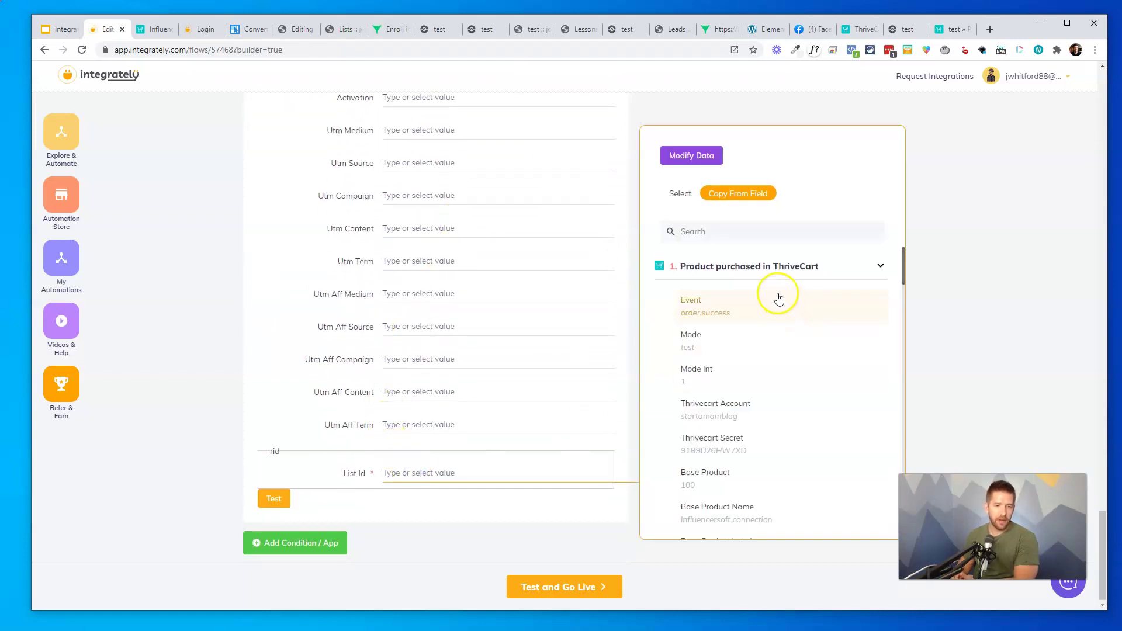
left_click(680, 194)
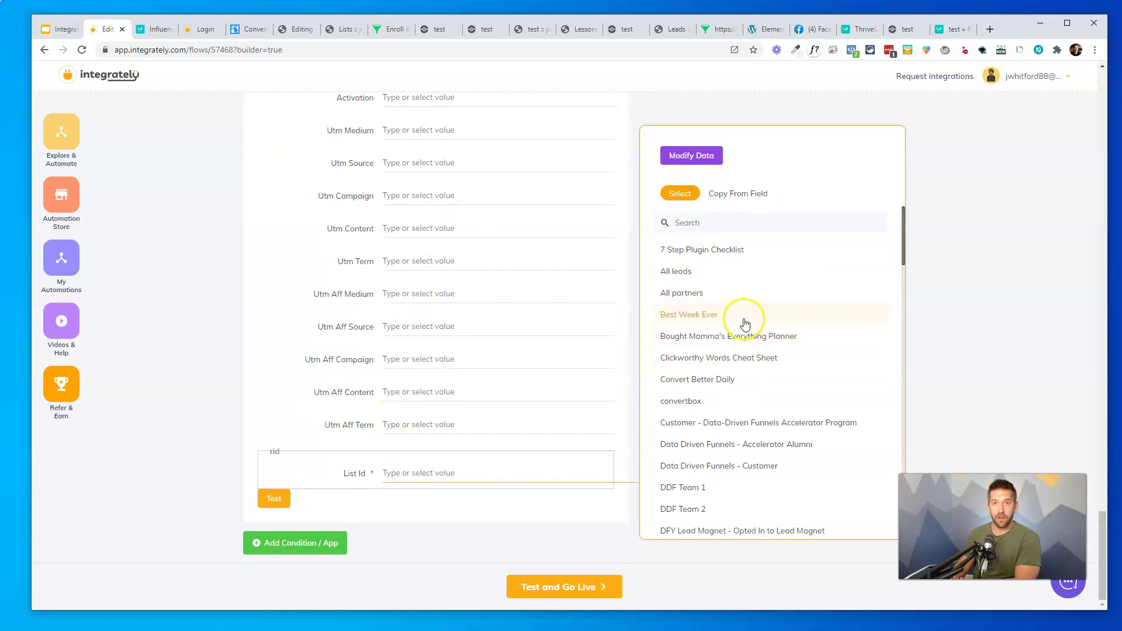
scroll(794, 418, "down", 8)
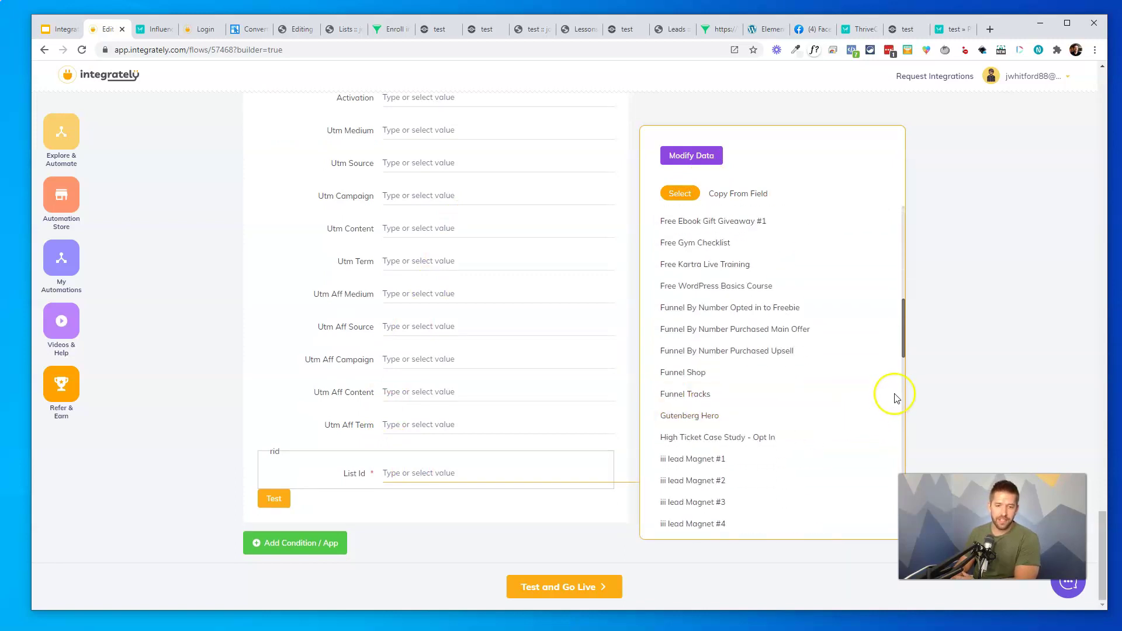
left_click_drag(905, 337, 909, 492)
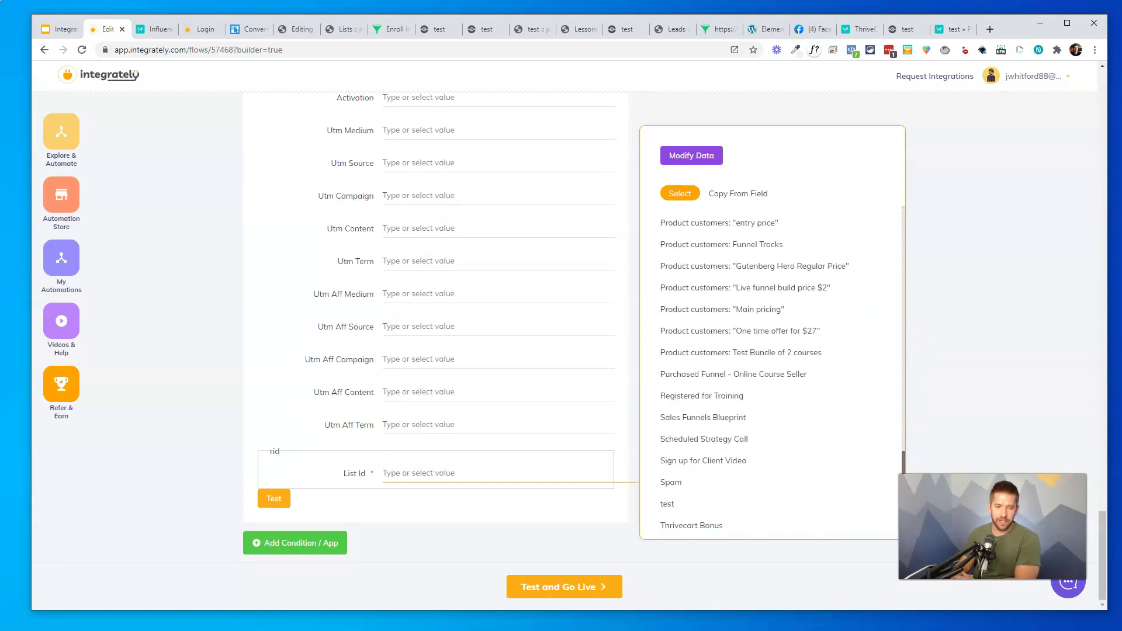
left_click(706, 512)
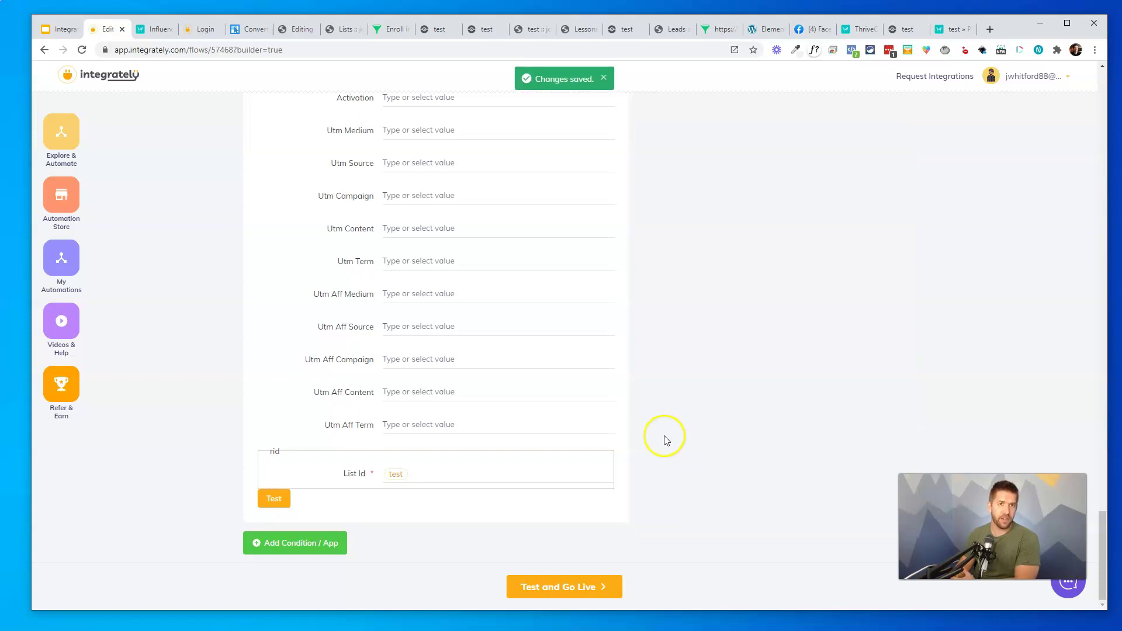
scroll(687, 433, "up", 10)
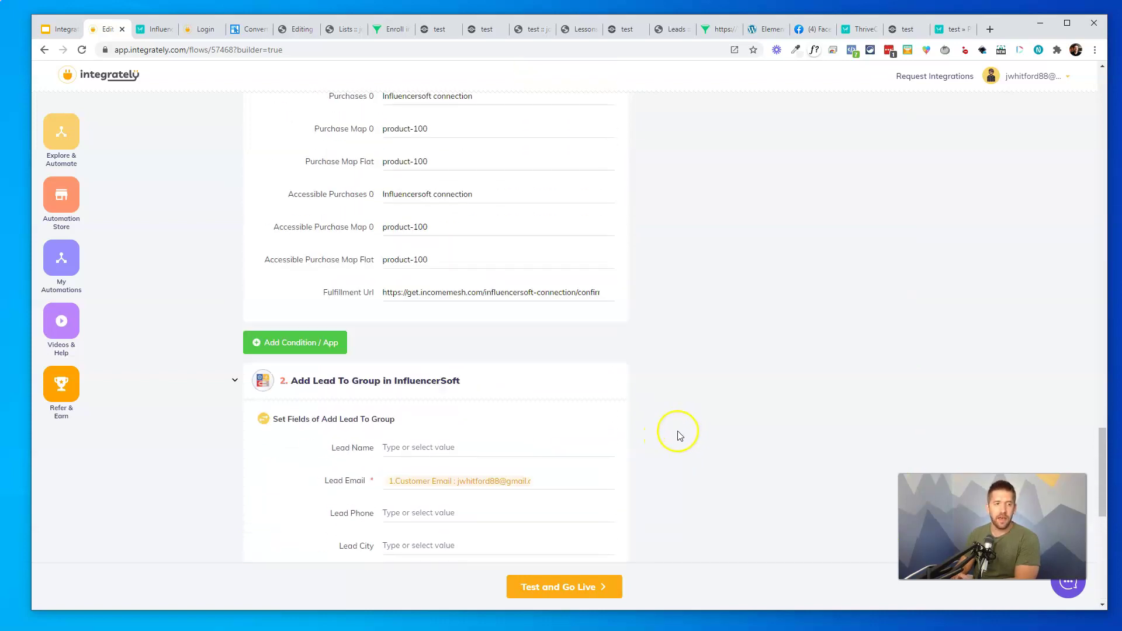
Add a condition check after the ThriveCart trigger, filtering on the Base Product field
mouse_move(504, 443)
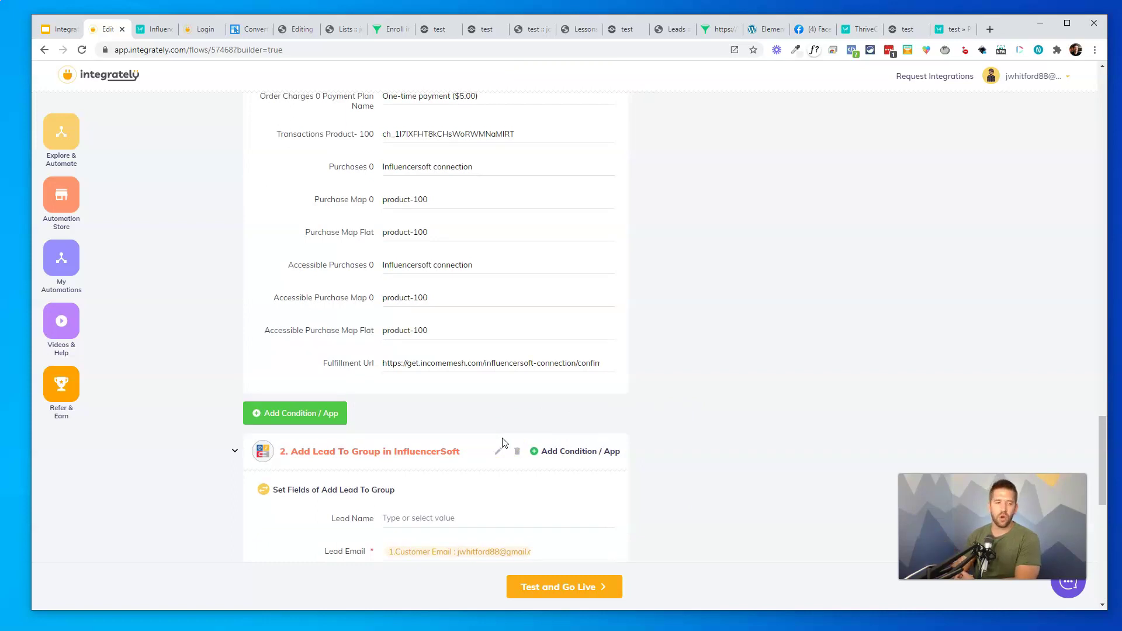
left_click(278, 421)
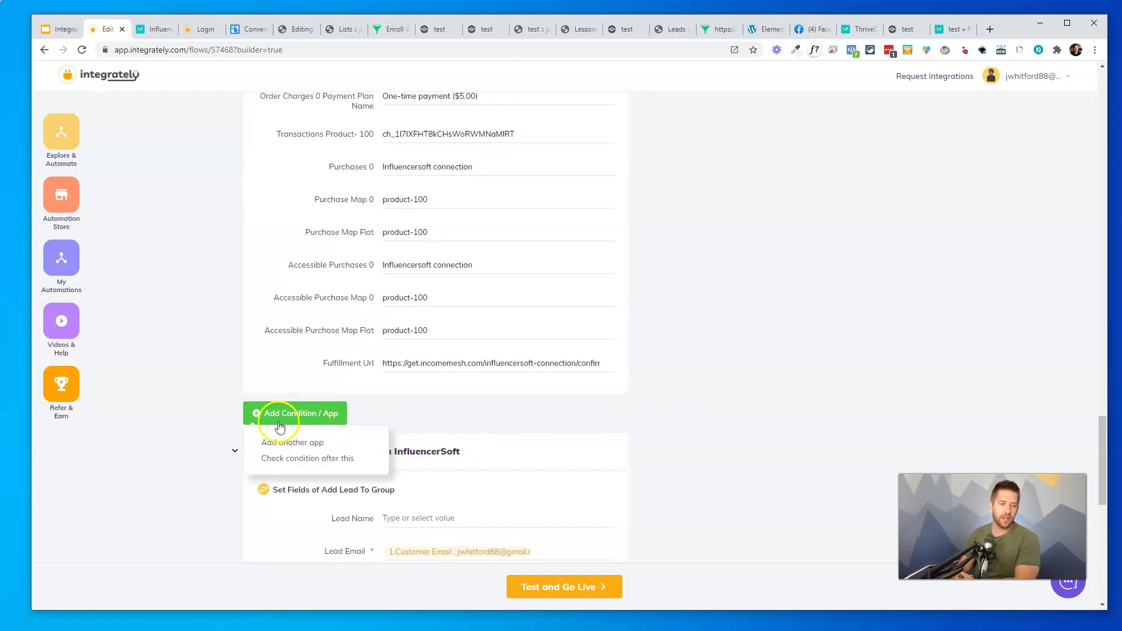
left_click(285, 459)
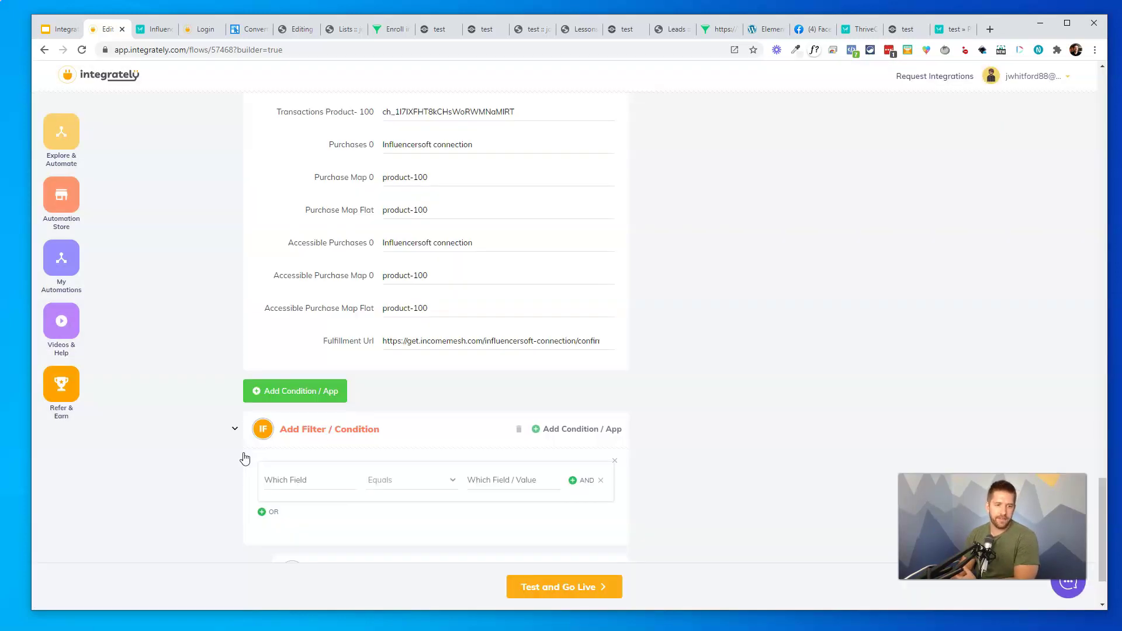
scroll(327, 435, "down", 2)
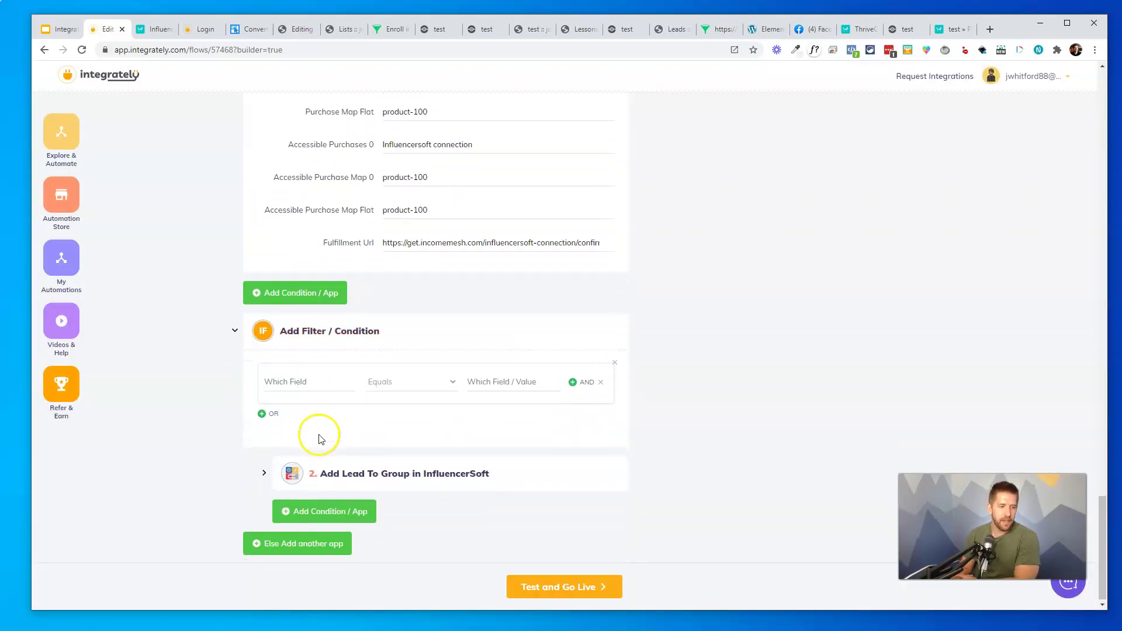
left_click(302, 381)
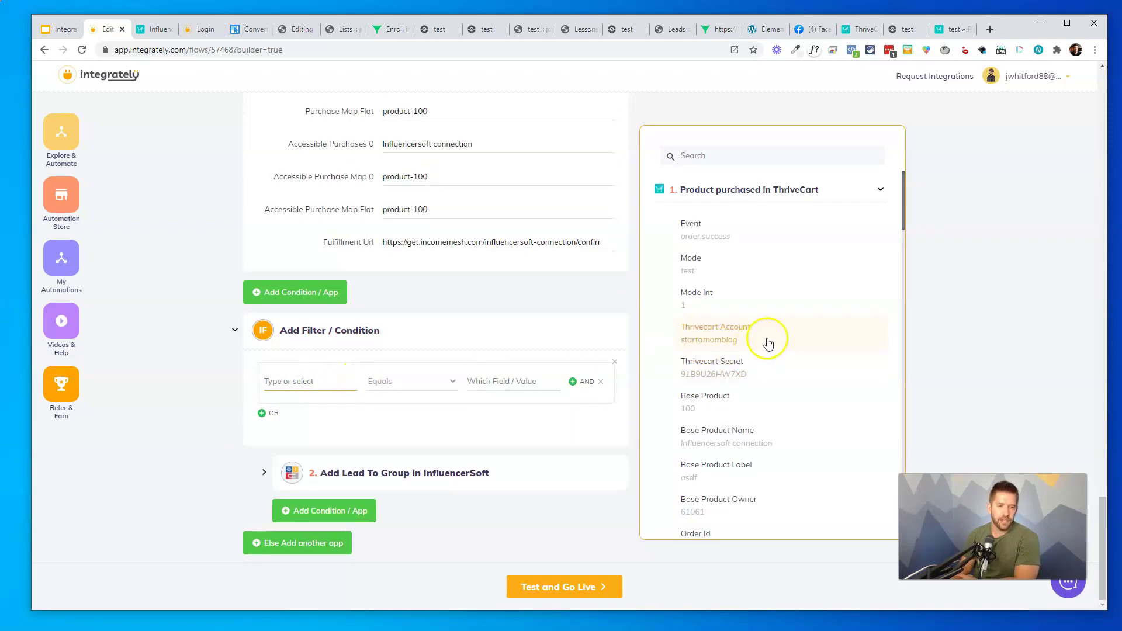
scroll(904, 216, "down", 3)
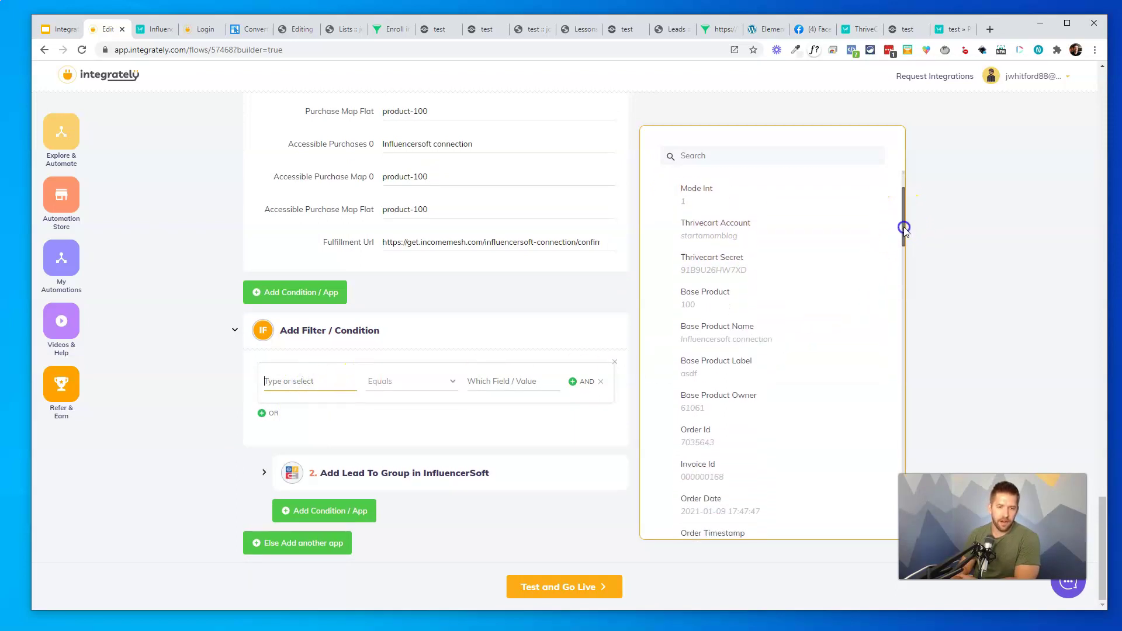
scroll(904, 220, "up", 3)
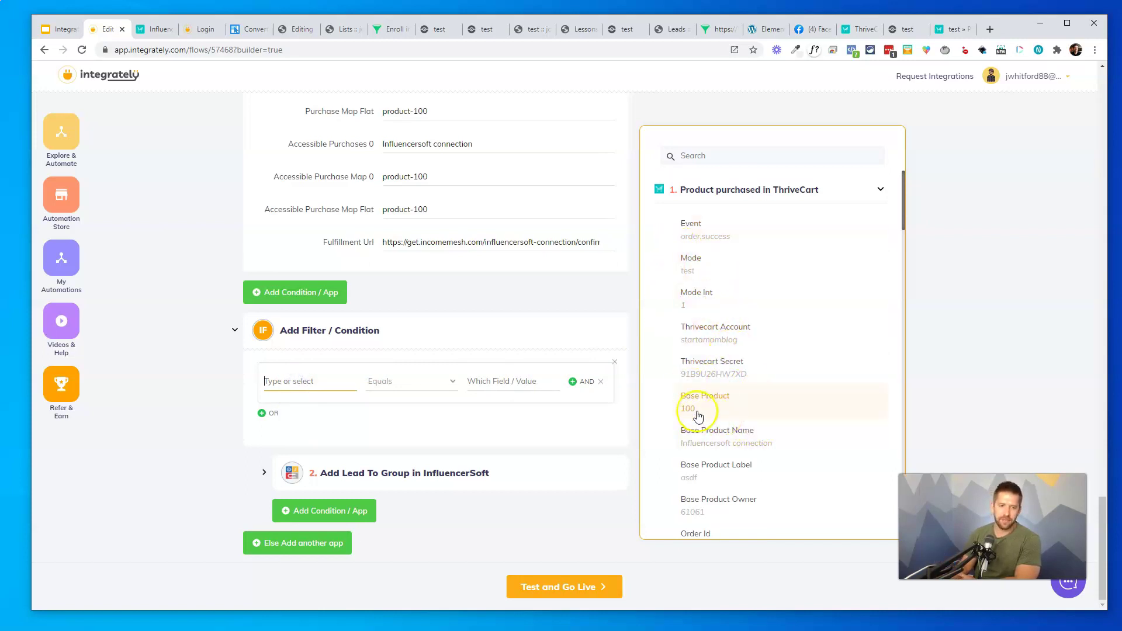
left_click(722, 409)
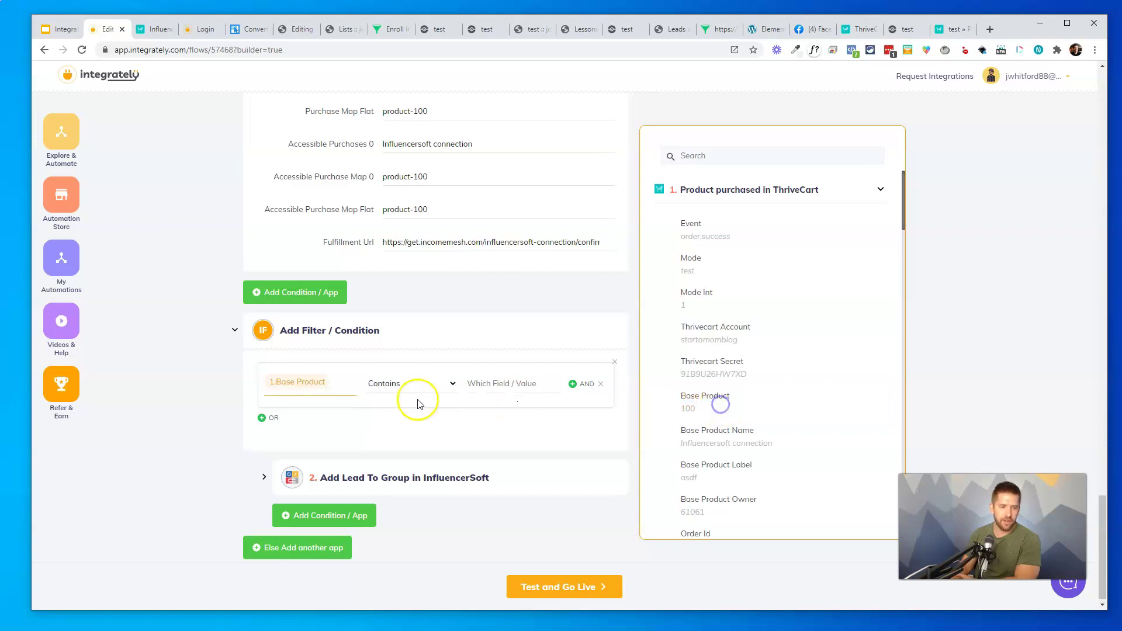
Set the condition to exactly match 100 and review the InfluencerSoft step's fields
left_click(477, 388)
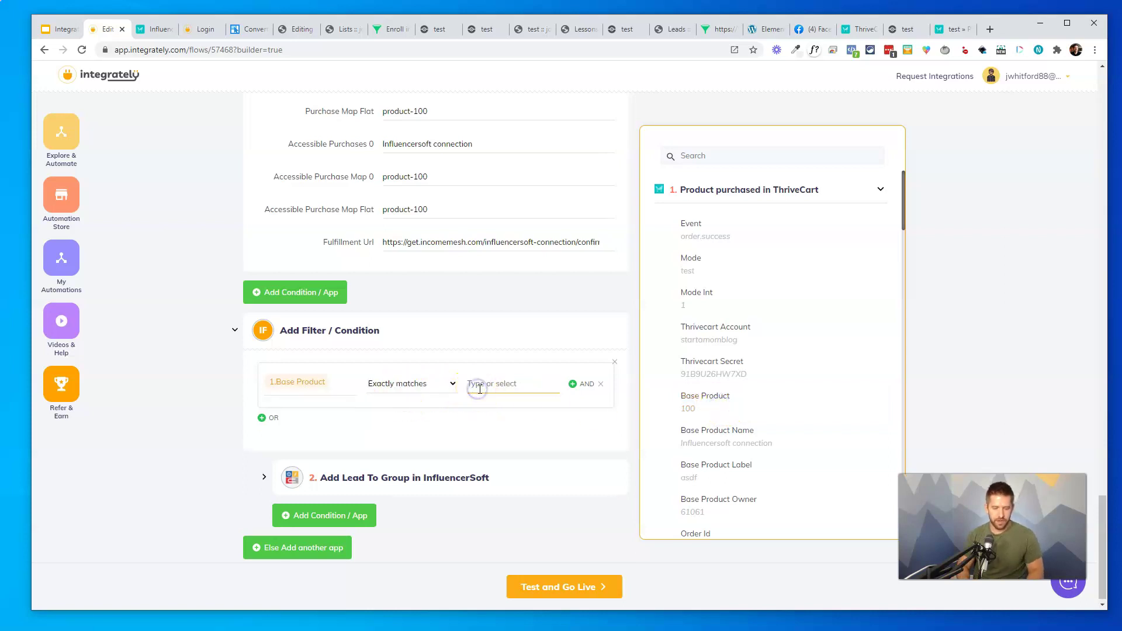
type("100")
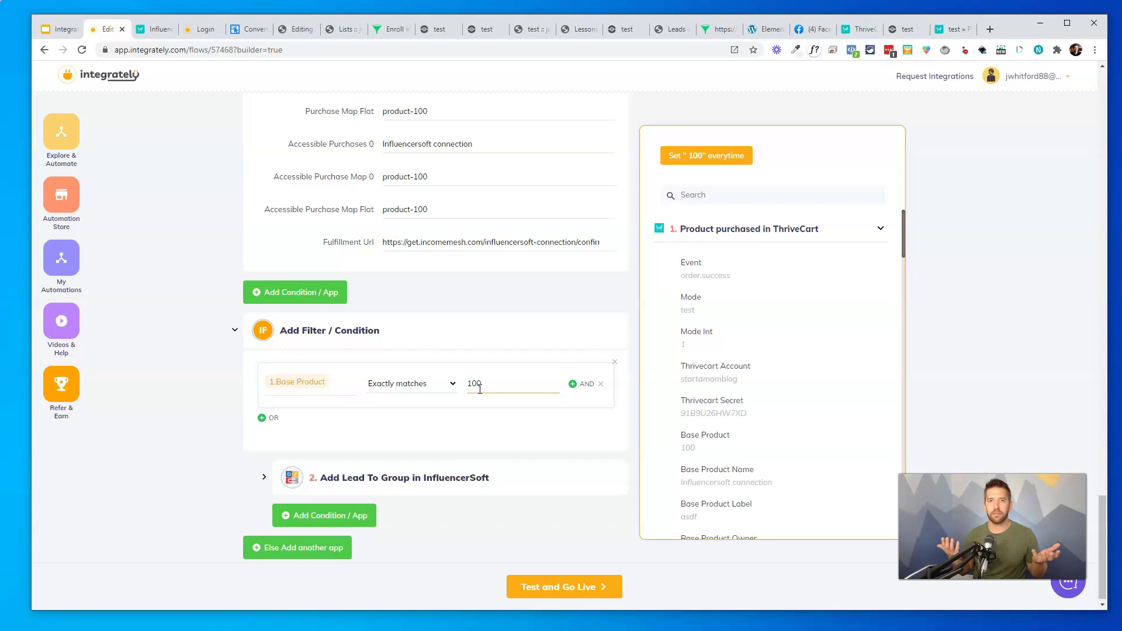
left_click(454, 410)
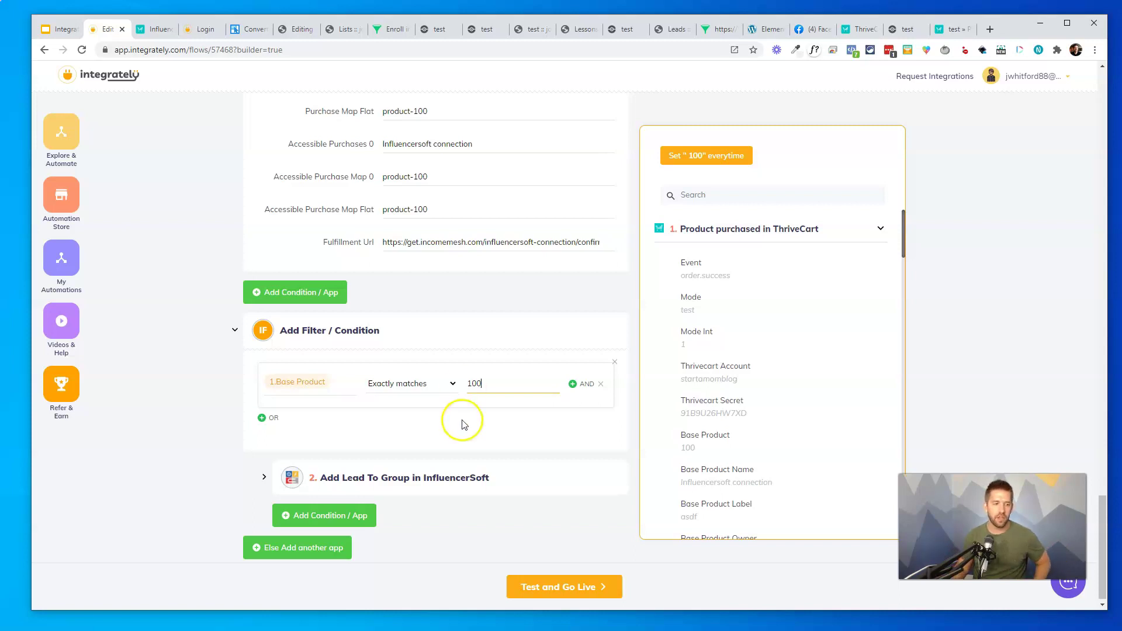
left_click(461, 421)
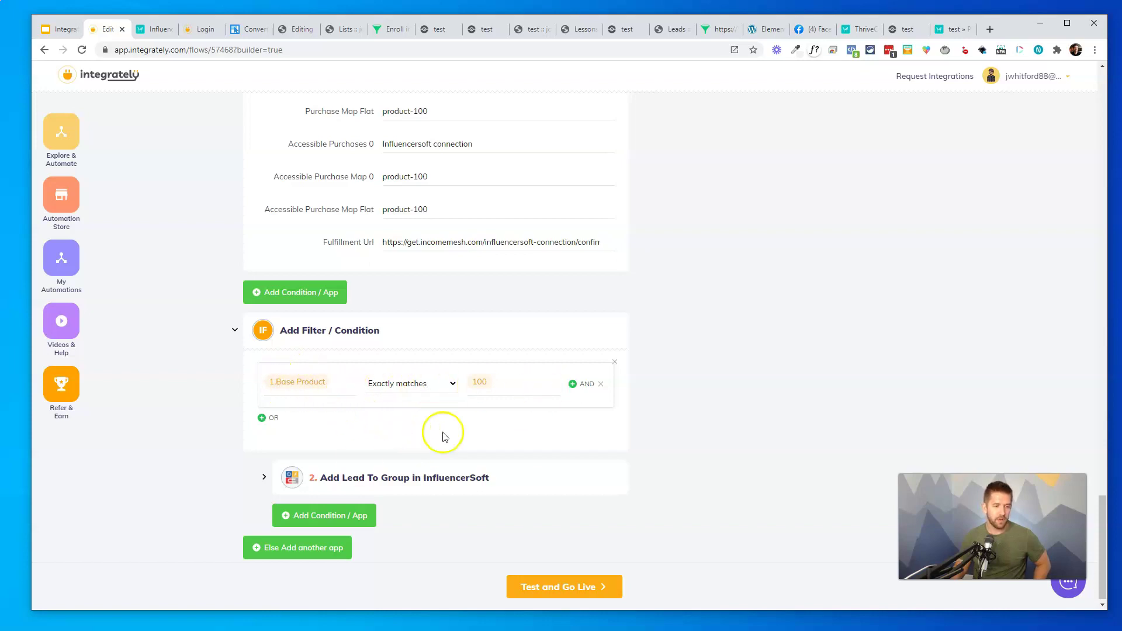
left_click(374, 476)
scroll(403, 450, "down", 8)
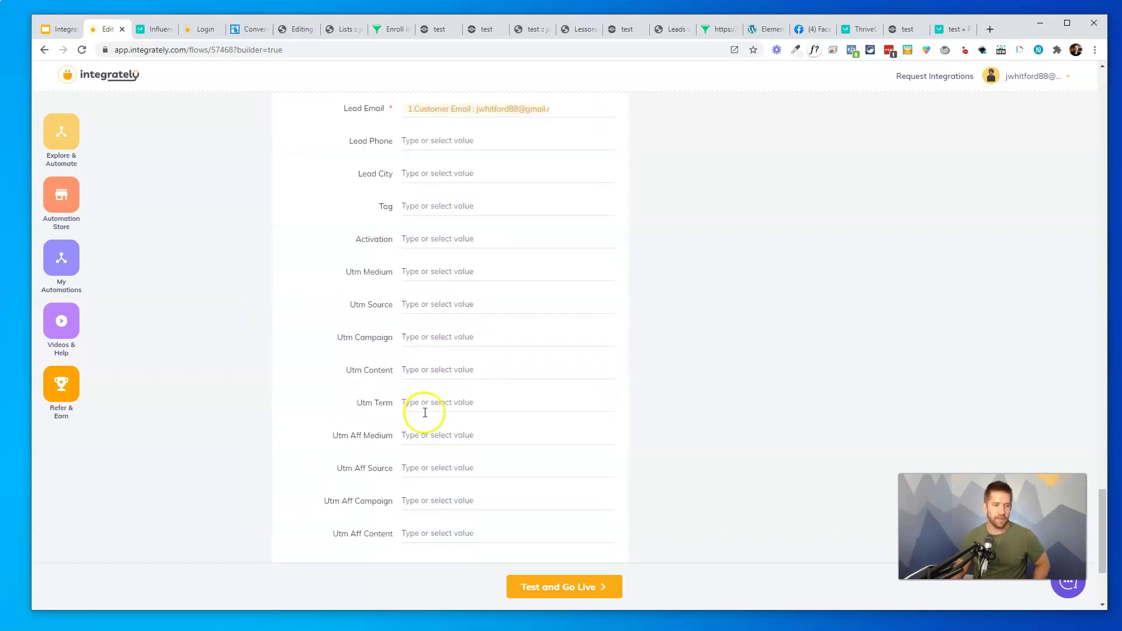
scroll(424, 412, "down", 3)
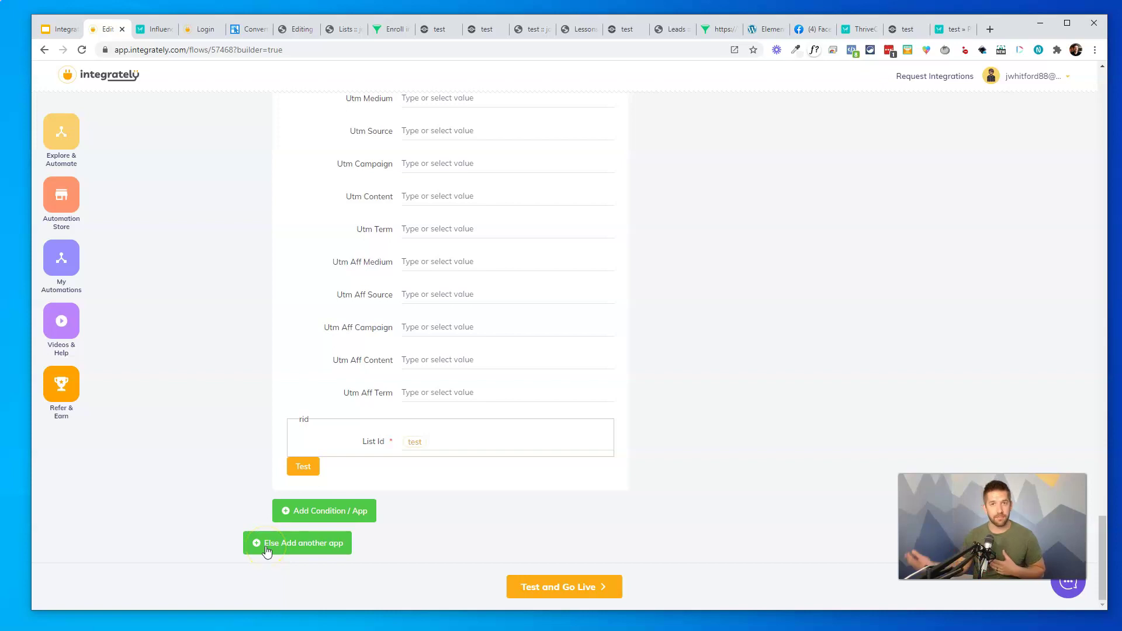
Add an Else branch with the condition 1.Base Product Exactly matches 102
left_click(266, 549)
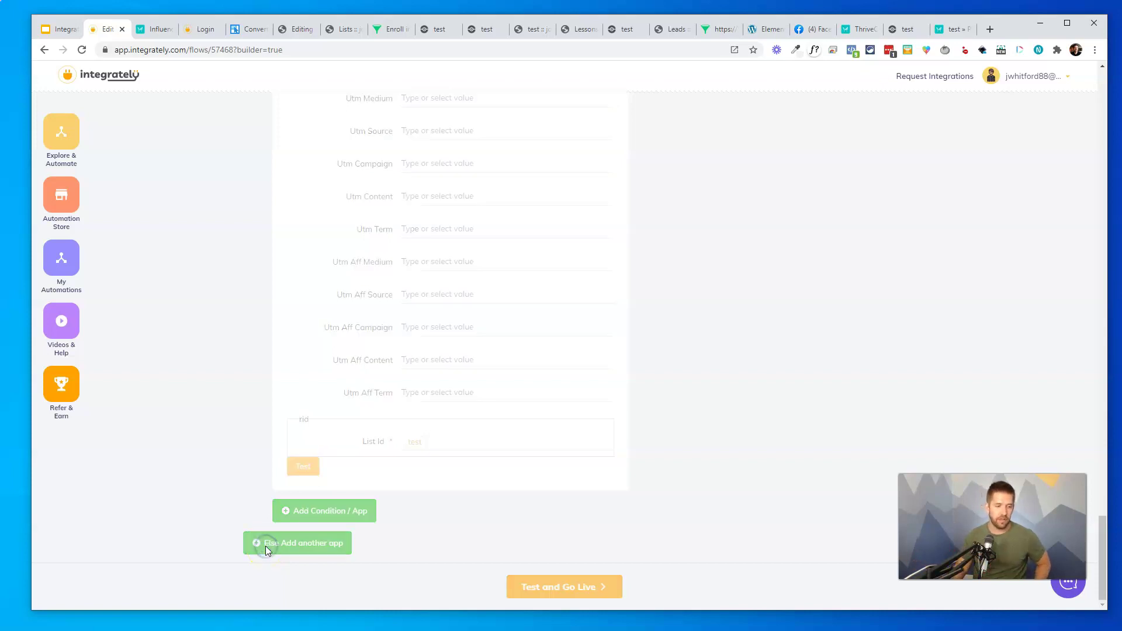
left_click(399, 524)
left_click(308, 506)
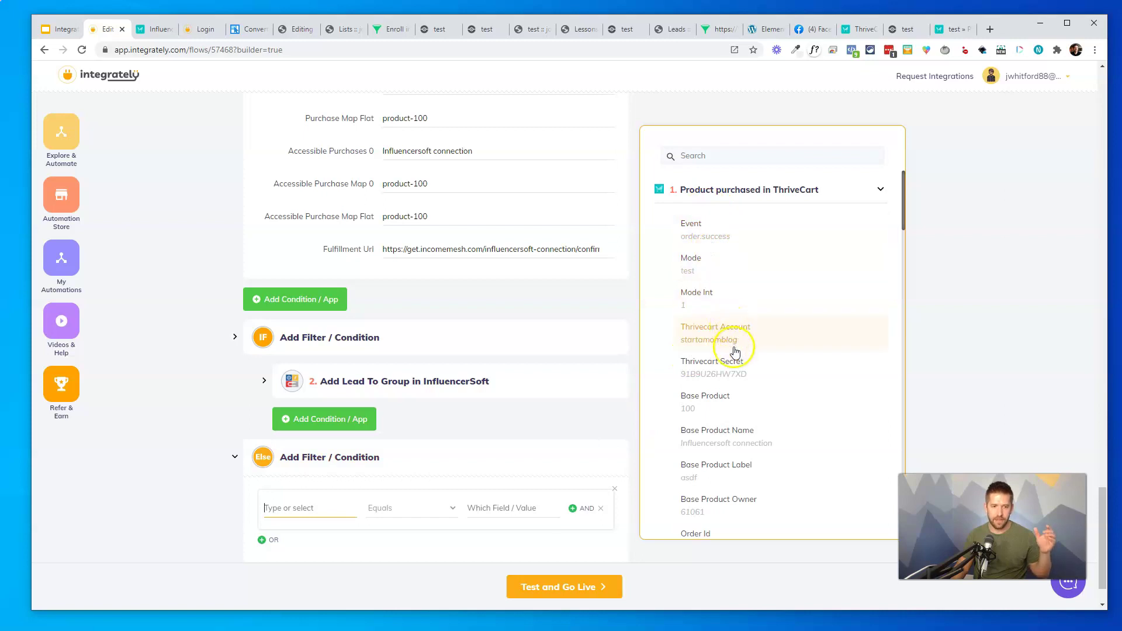
left_click(714, 410)
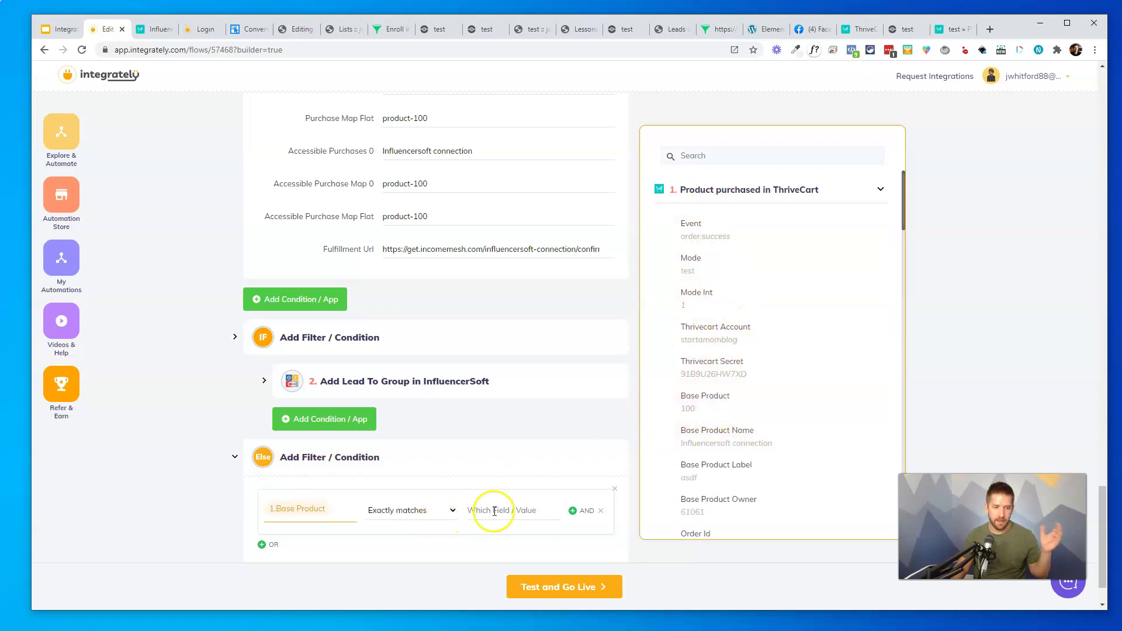
type("10j")
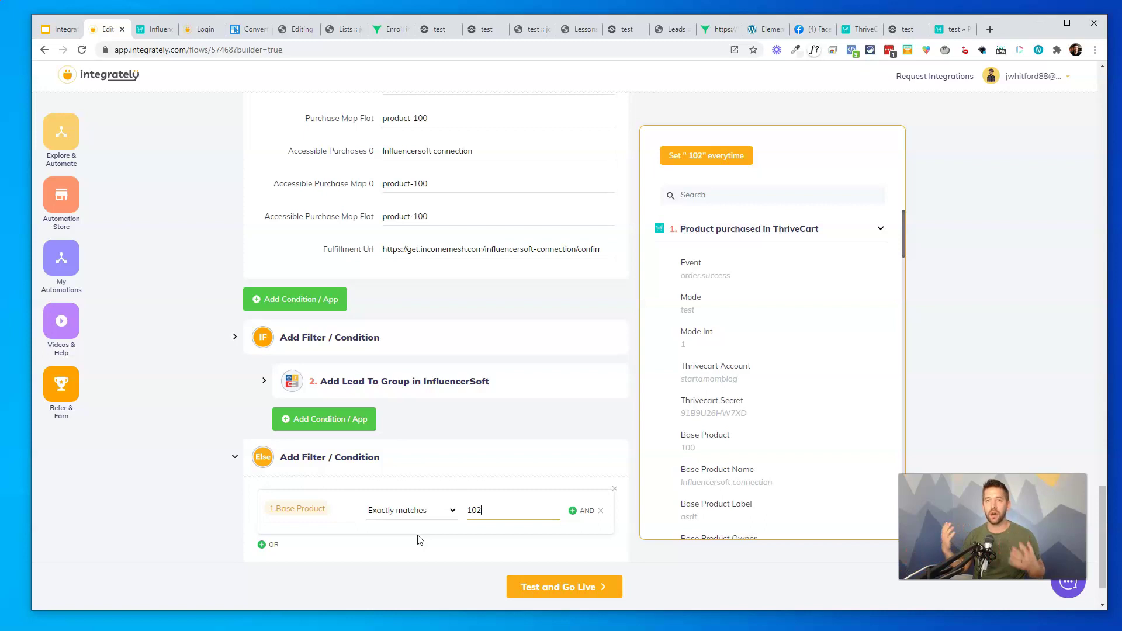
left_click(527, 430)
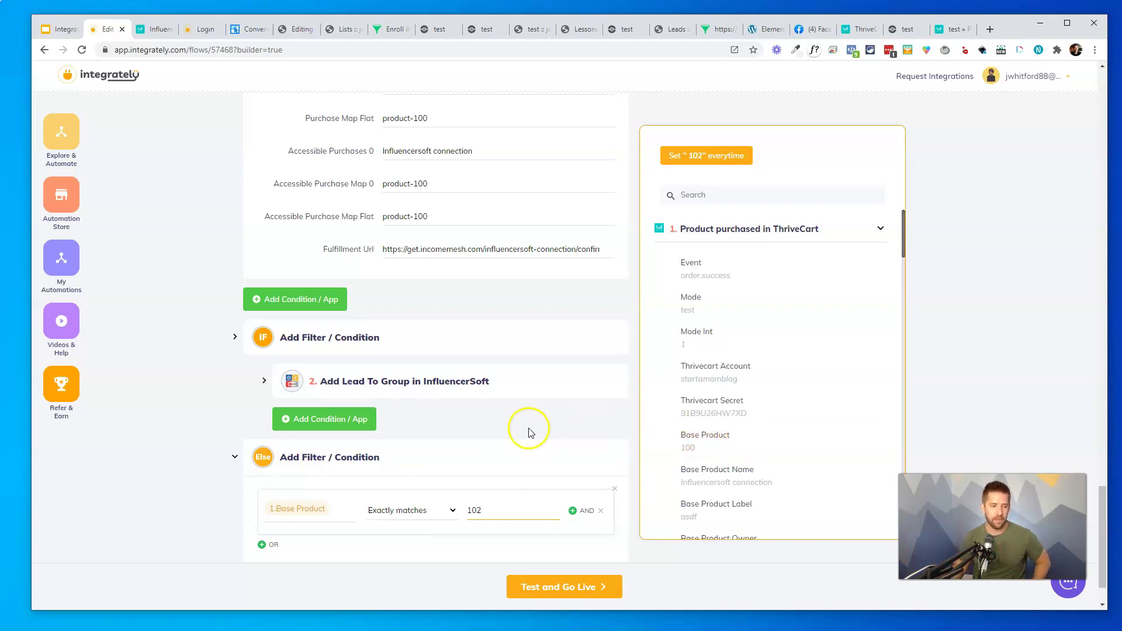
scroll(601, 510, "down", 2)
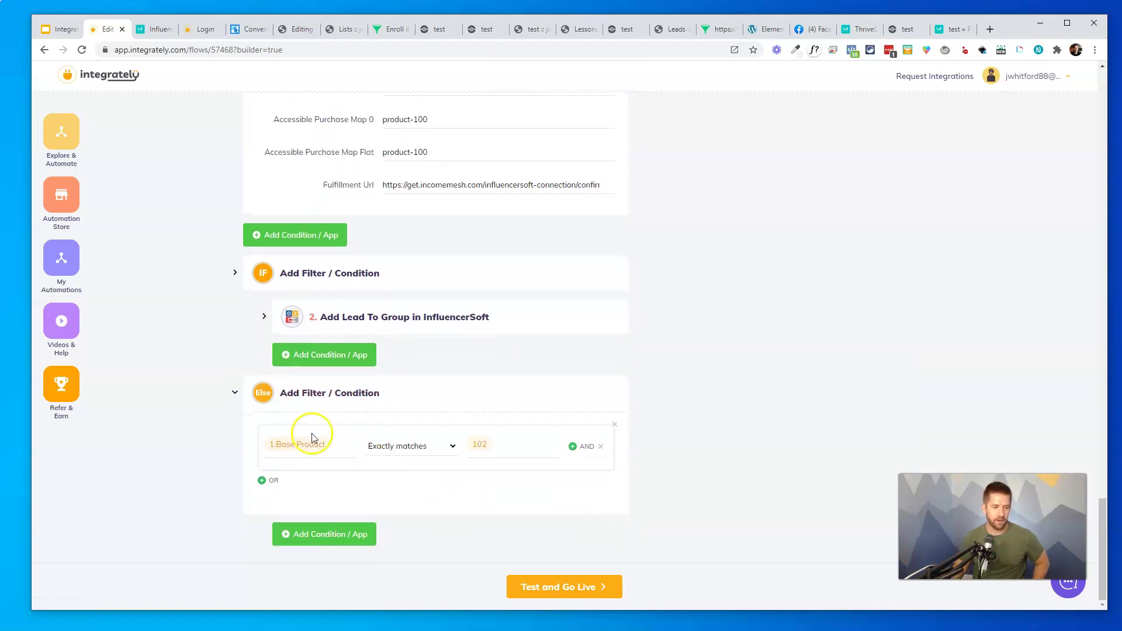
Delete the Else branch from the automation
left_click(518, 394)
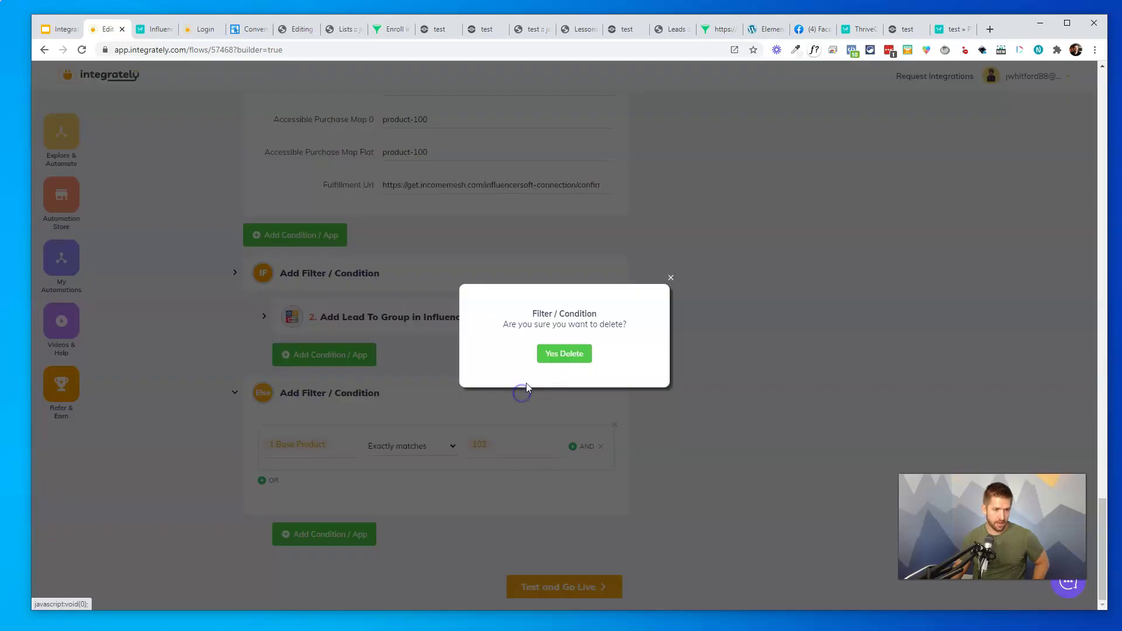
left_click(555, 357)
scroll(650, 357, "down", 7)
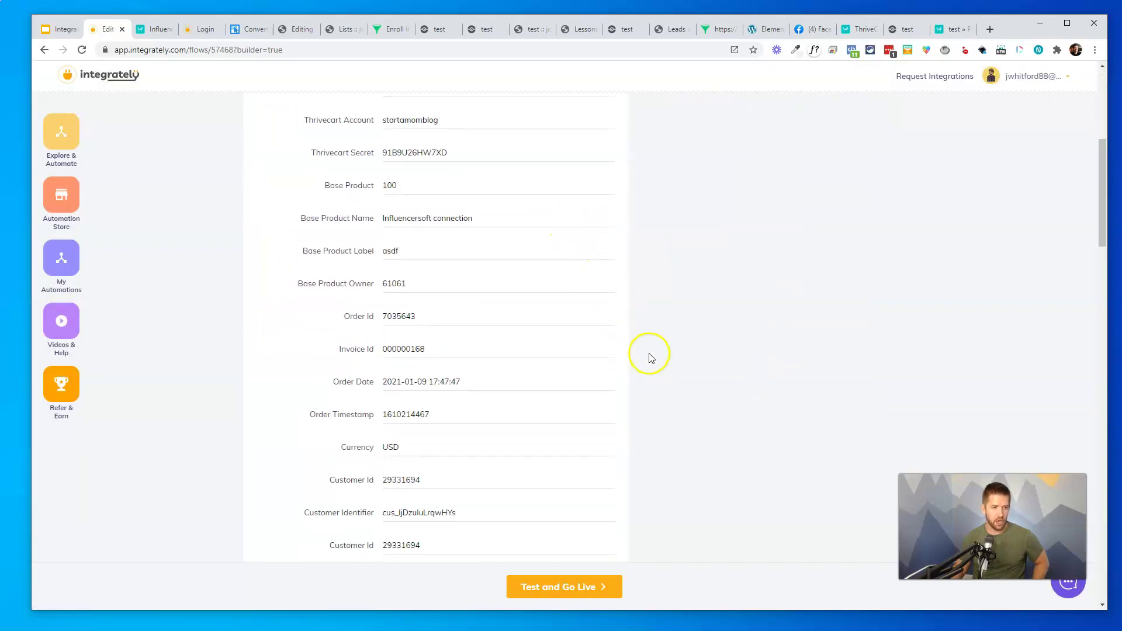
Run the test for the Add Lead To Group in InfluencerSoft step until it passes
scroll(660, 364, "down", 20)
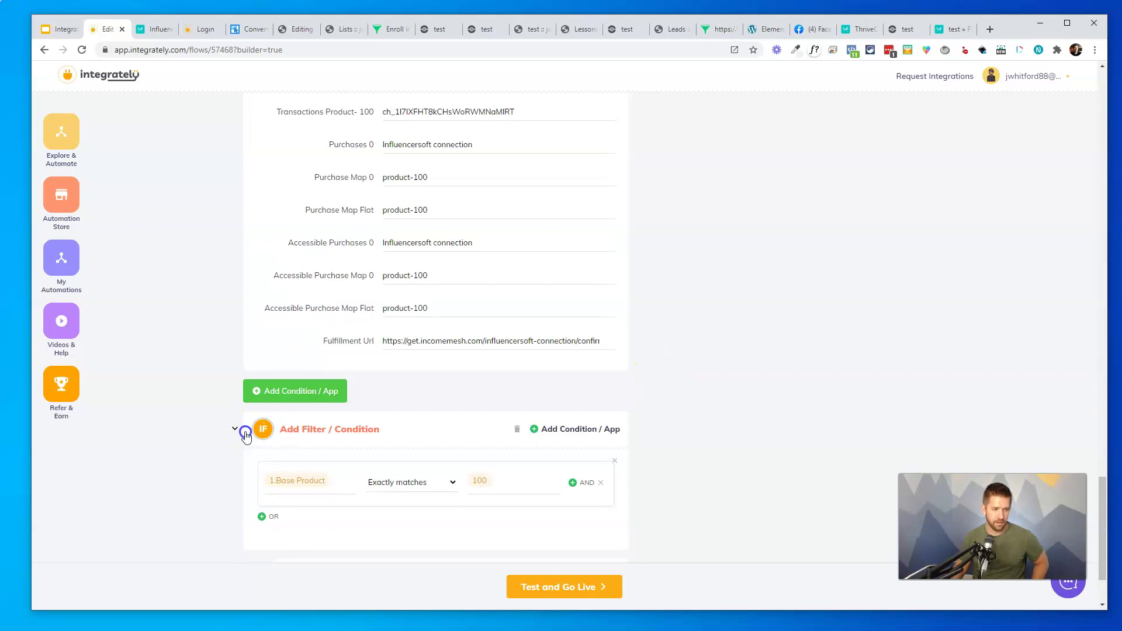
scroll(533, 481, "down", 2)
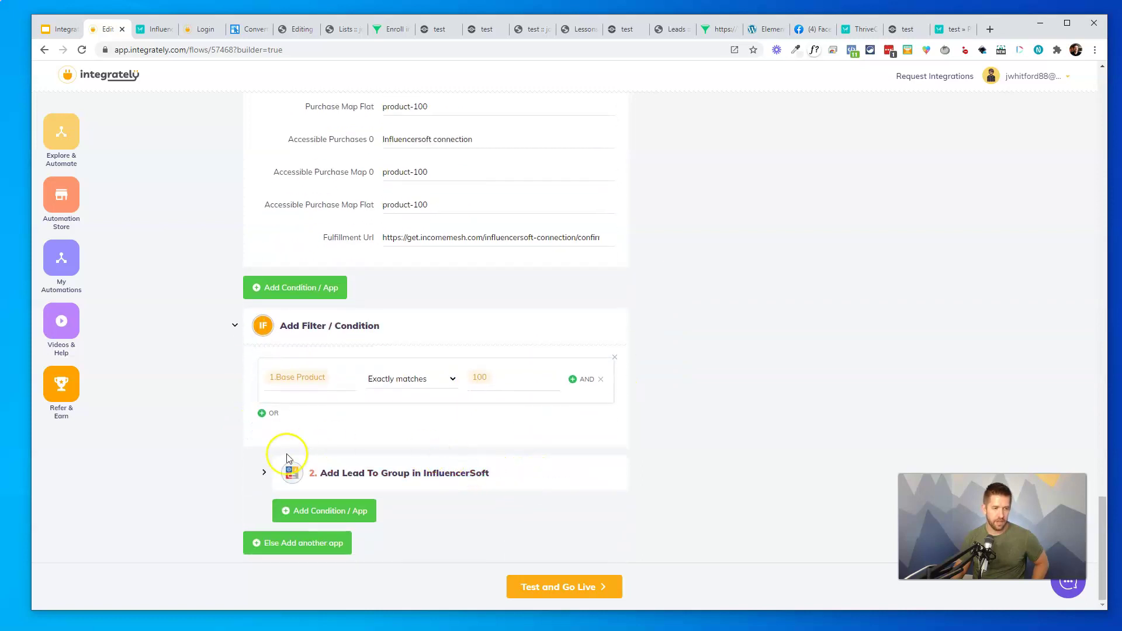
left_click(264, 473)
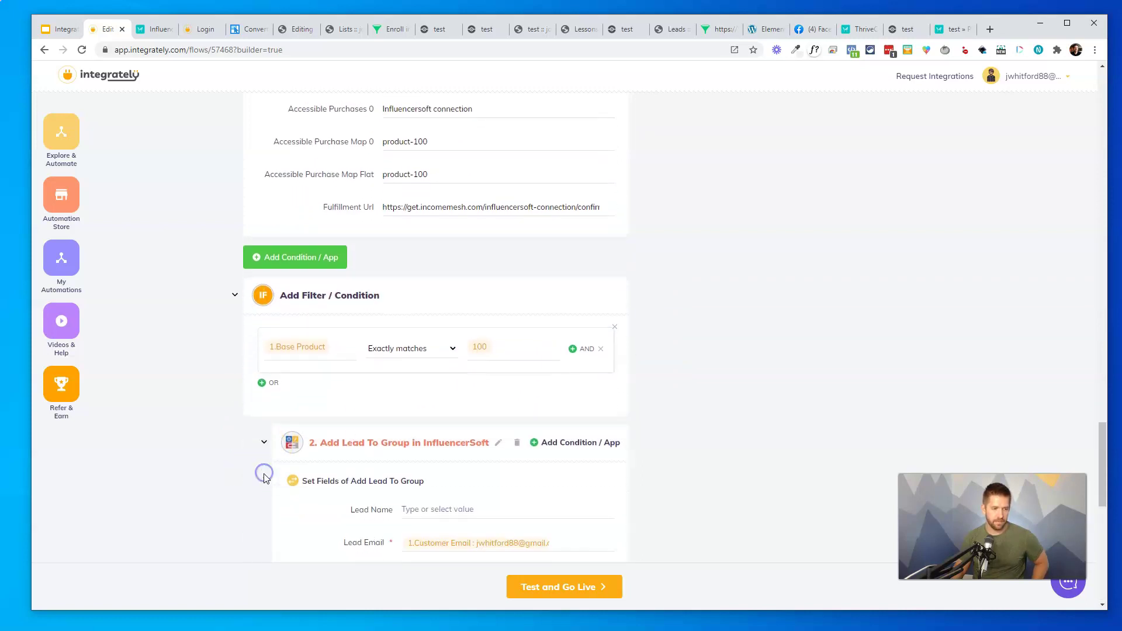
scroll(267, 479, "down", 7)
left_click(274, 482)
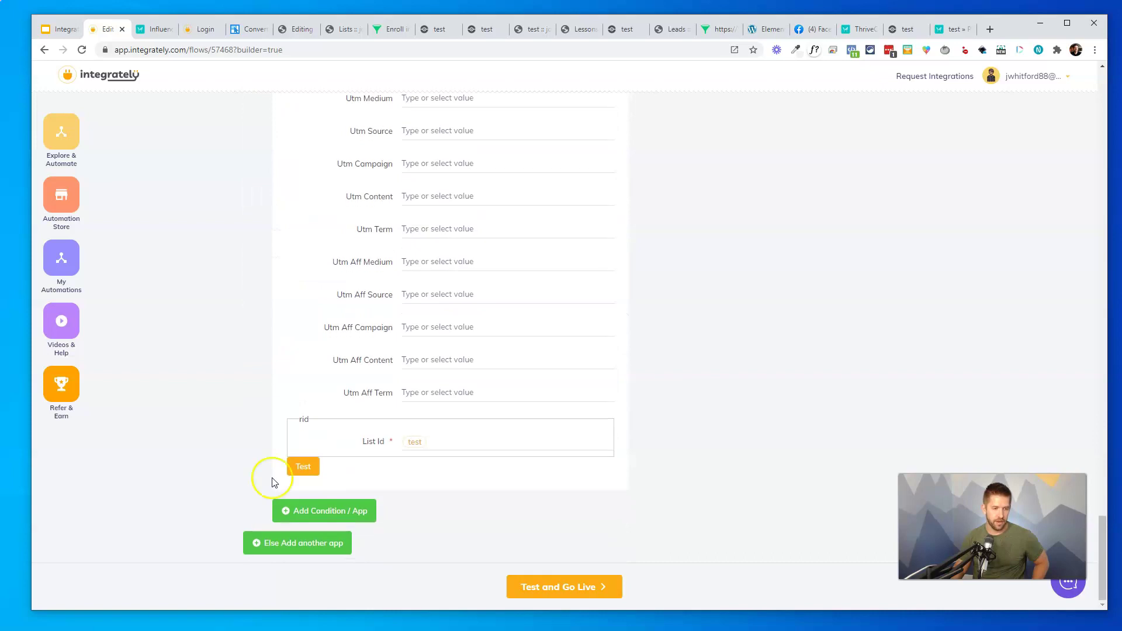
left_click(305, 466)
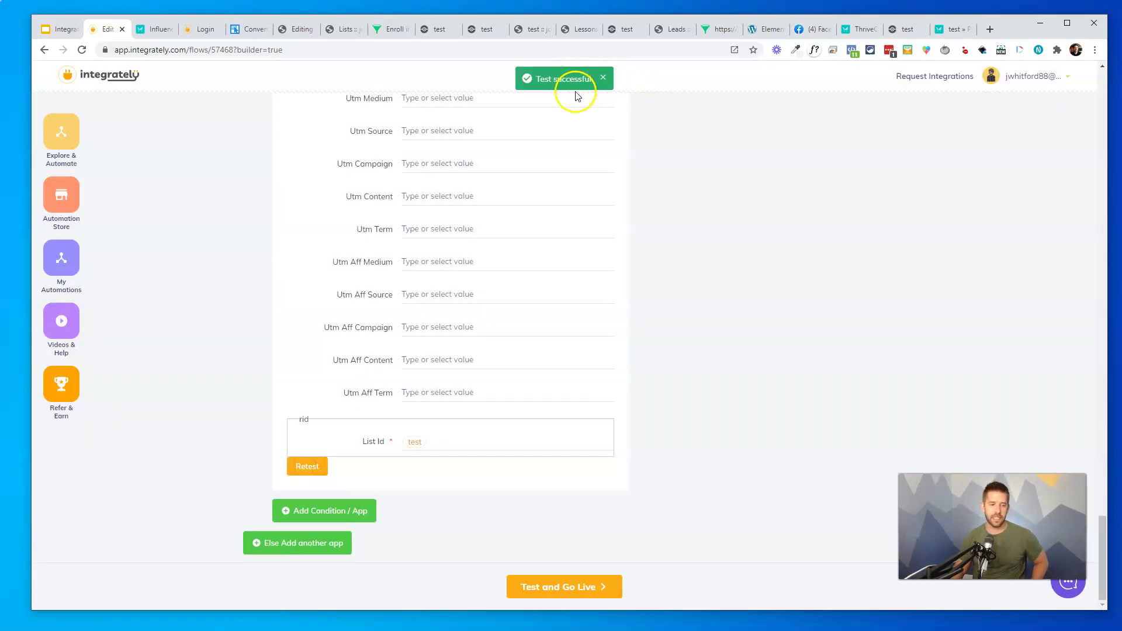
Test the trigger and final steps and put the automation live
left_click(580, 599)
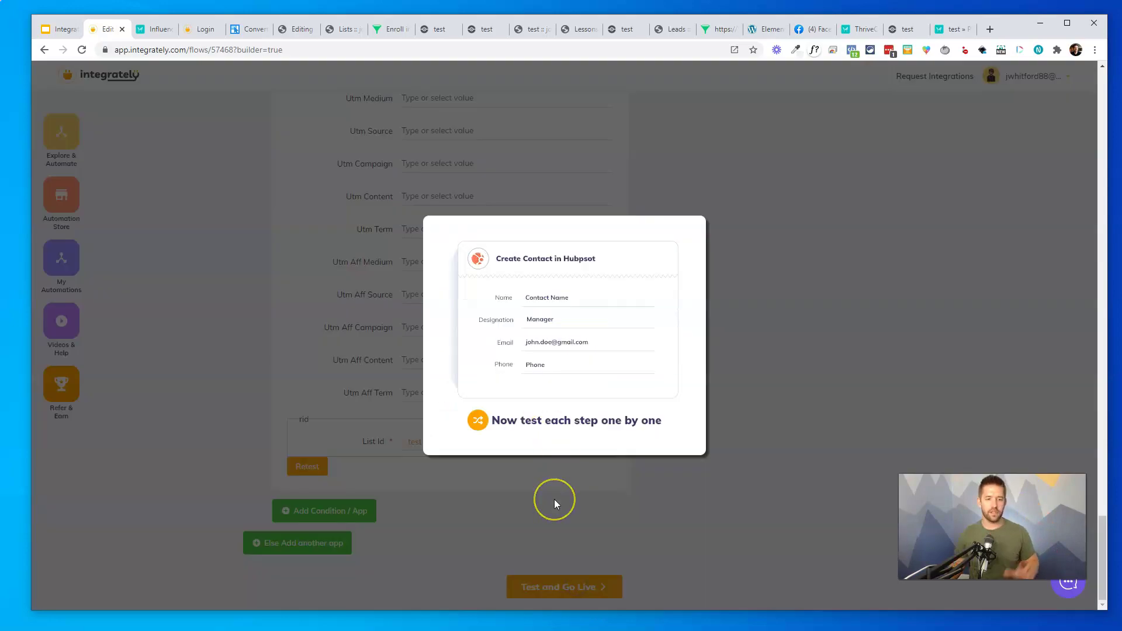
scroll(565, 497, "up", 20)
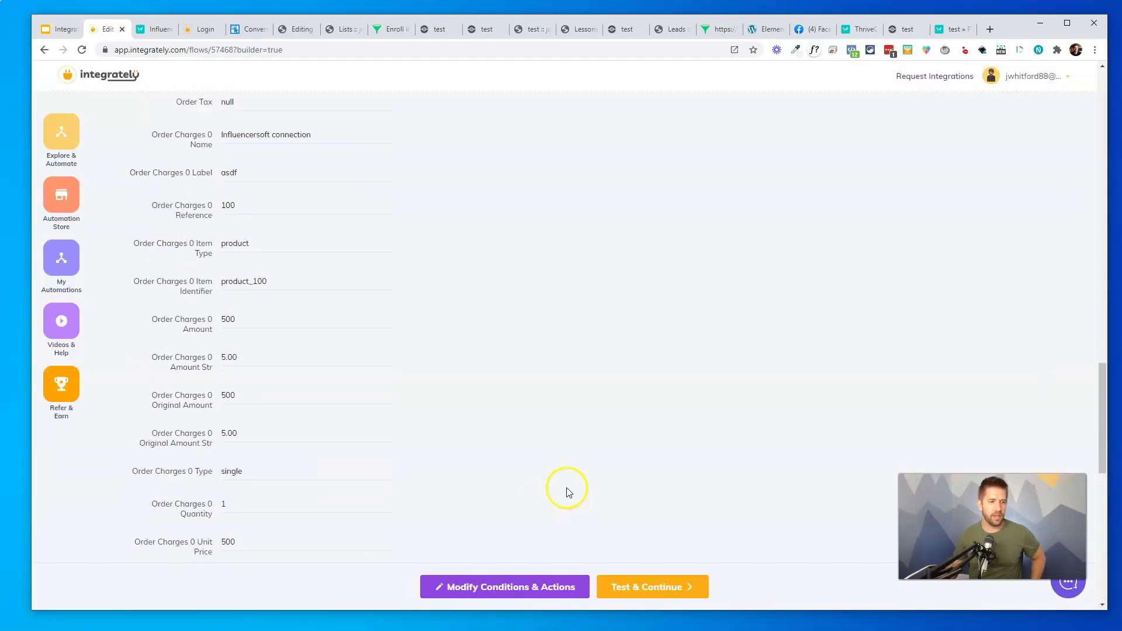
left_click(631, 583)
left_click(662, 583)
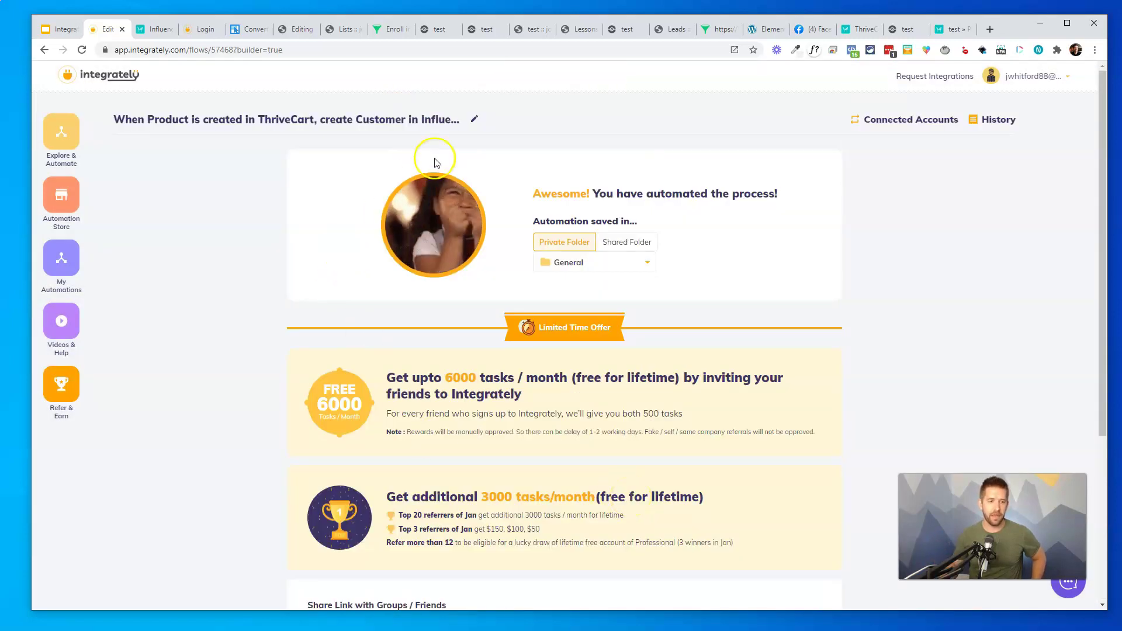
Move the live automation from General into the Lead Flow private folder
left_click(560, 262)
left_click(565, 261)
left_click(570, 260)
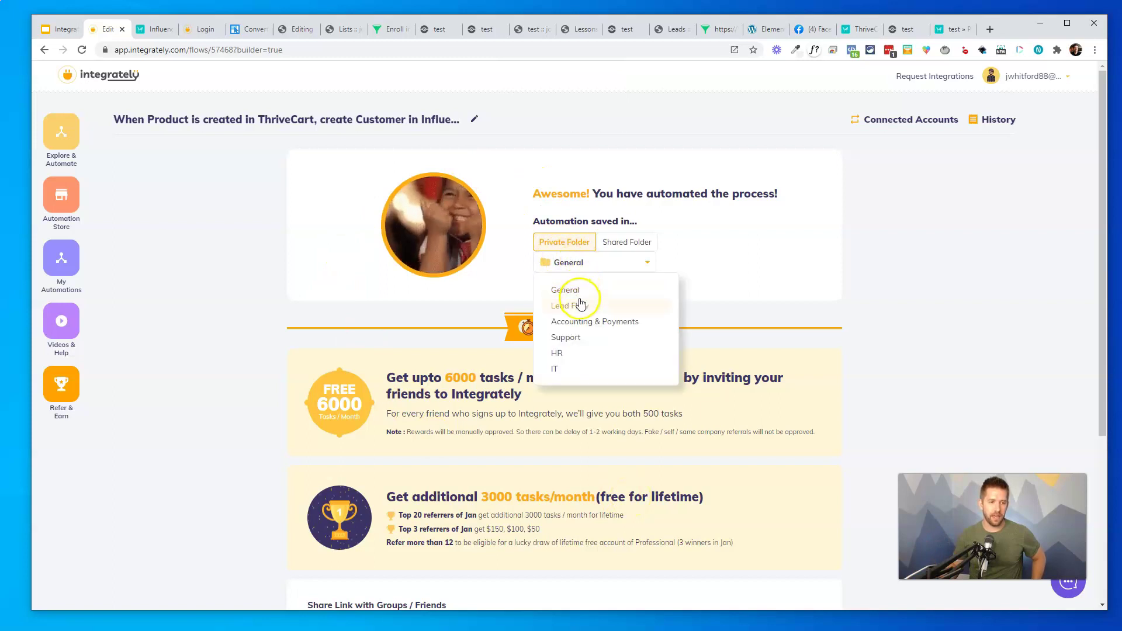
left_click(579, 305)
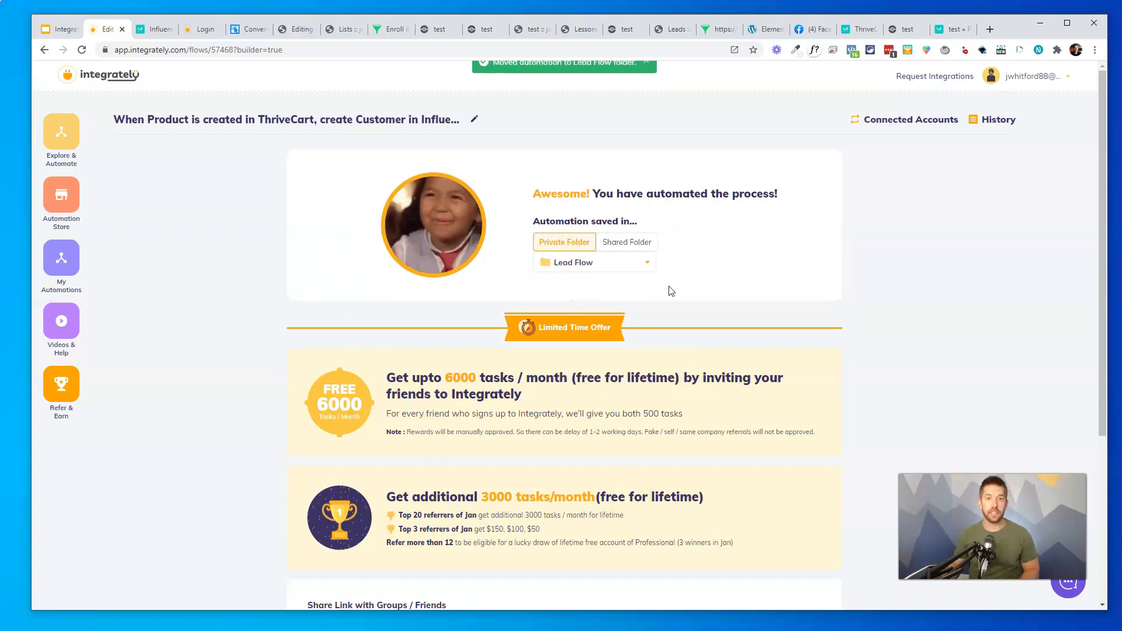
left_click(857, 32)
left_click(380, 346)
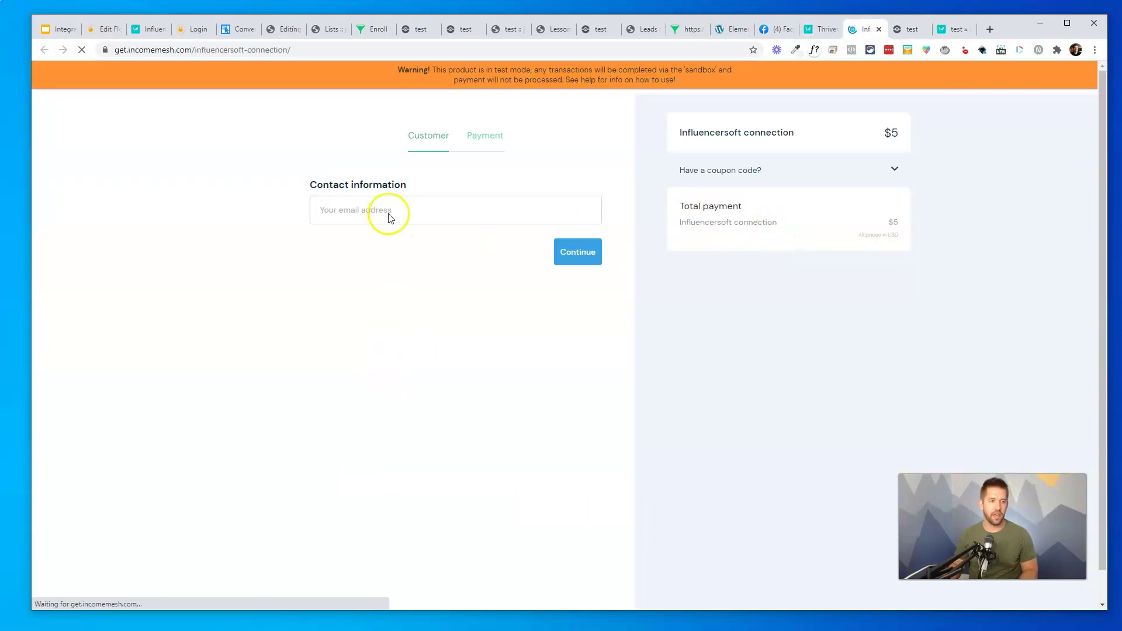
left_click(389, 213)
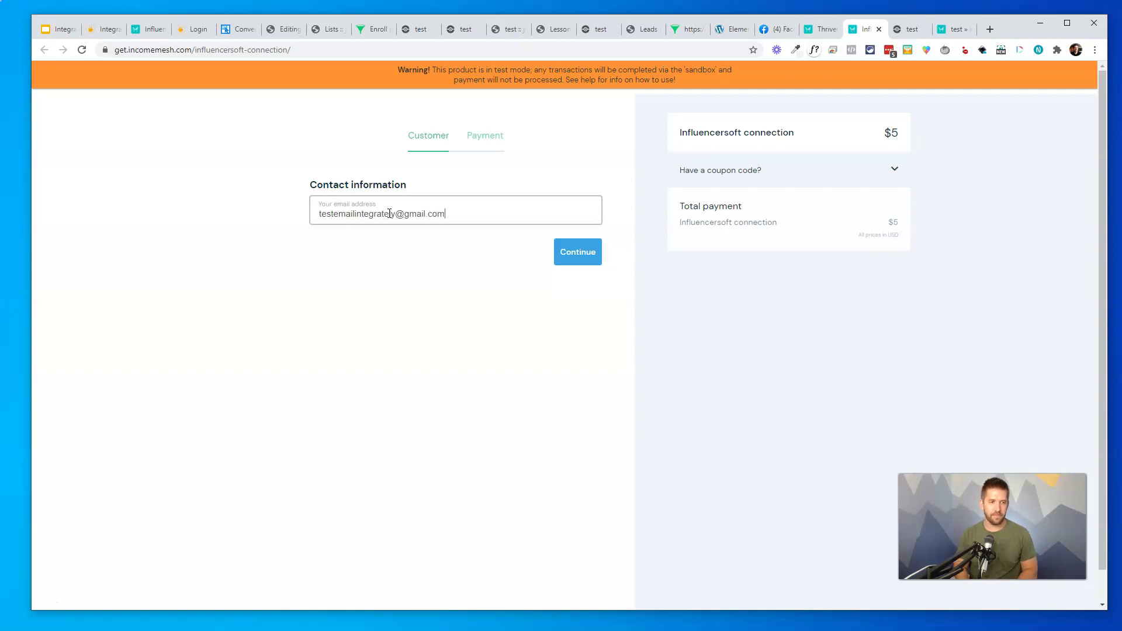
key("Return")
type("4242 4242 42")
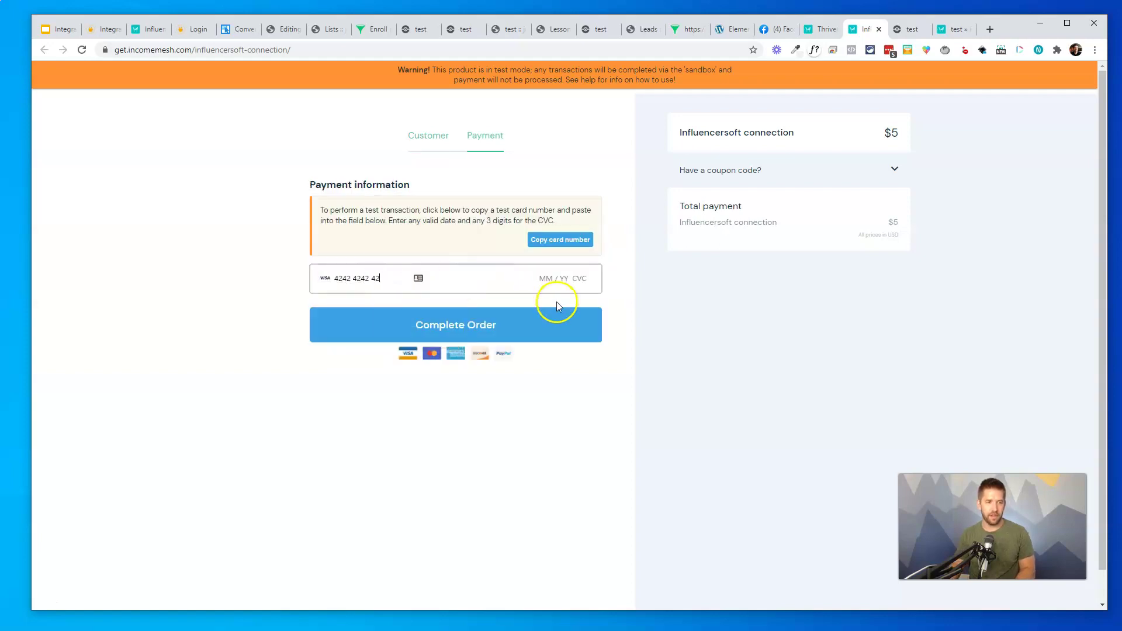
type("42 4242 04 / 24 242")
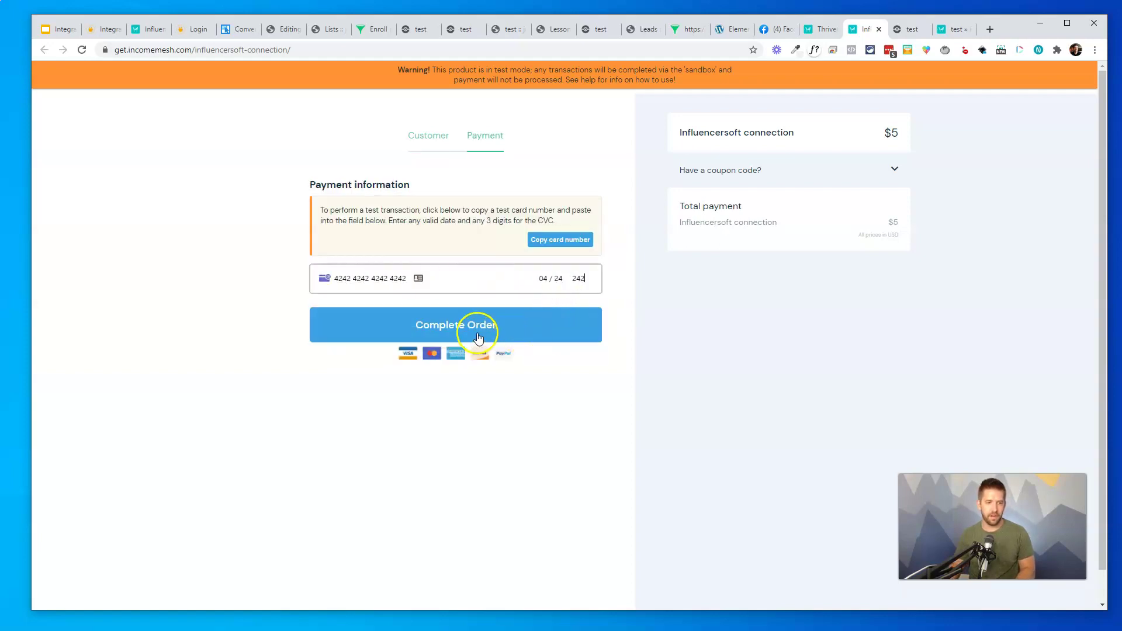
left_click(478, 339)
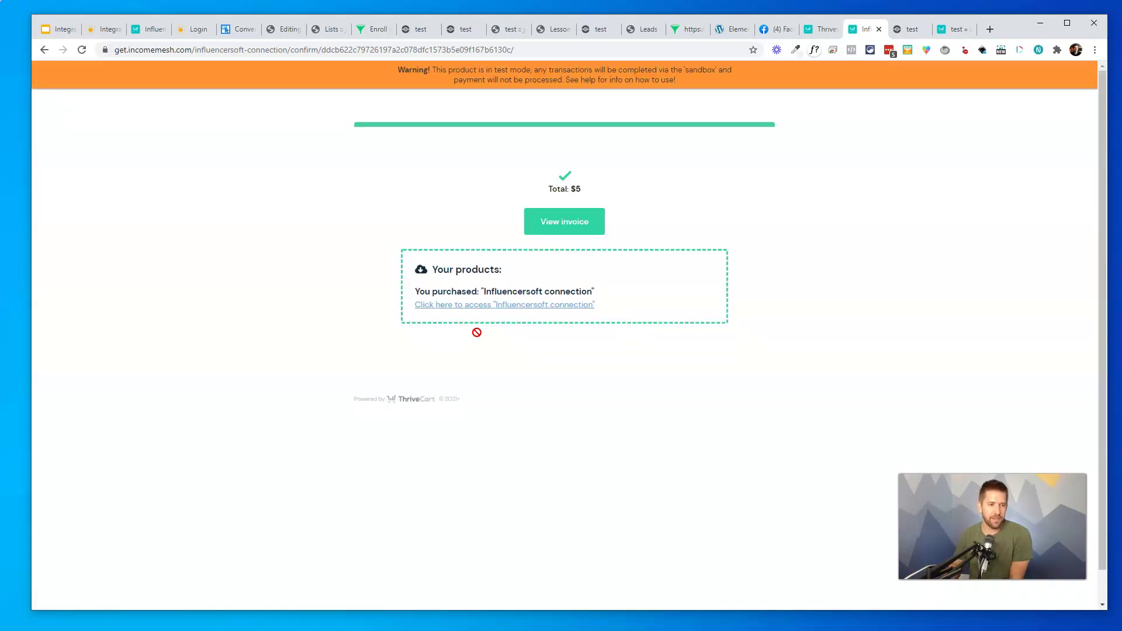
Open Influencersoft's Leads page and check the newest lead's e-mail and which lists it joined
left_click(327, 29)
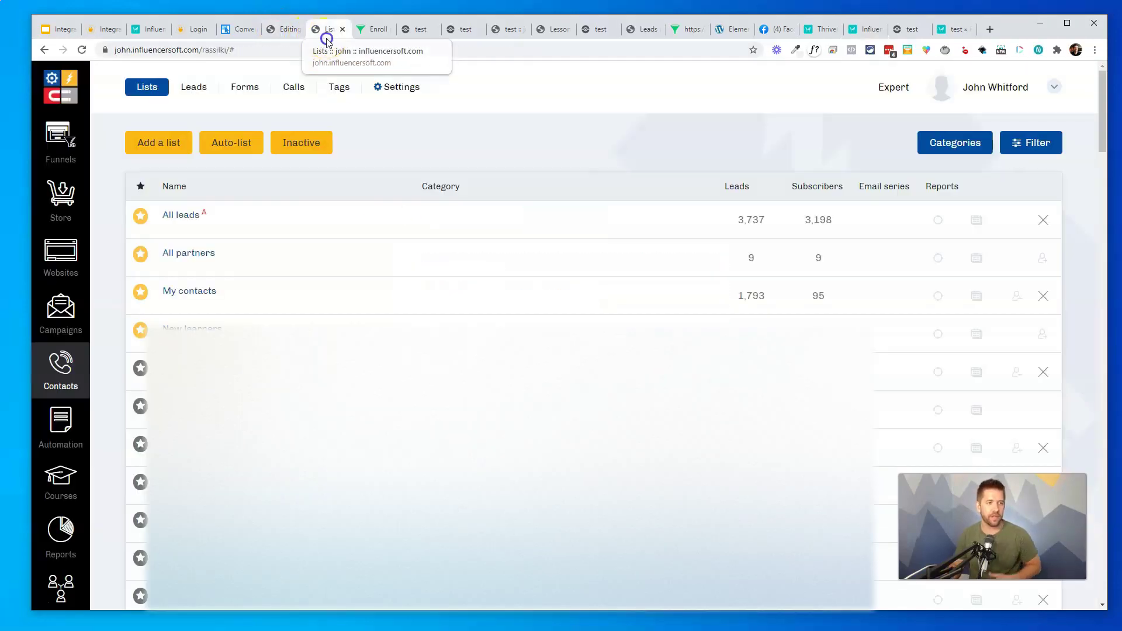
left_click(193, 87)
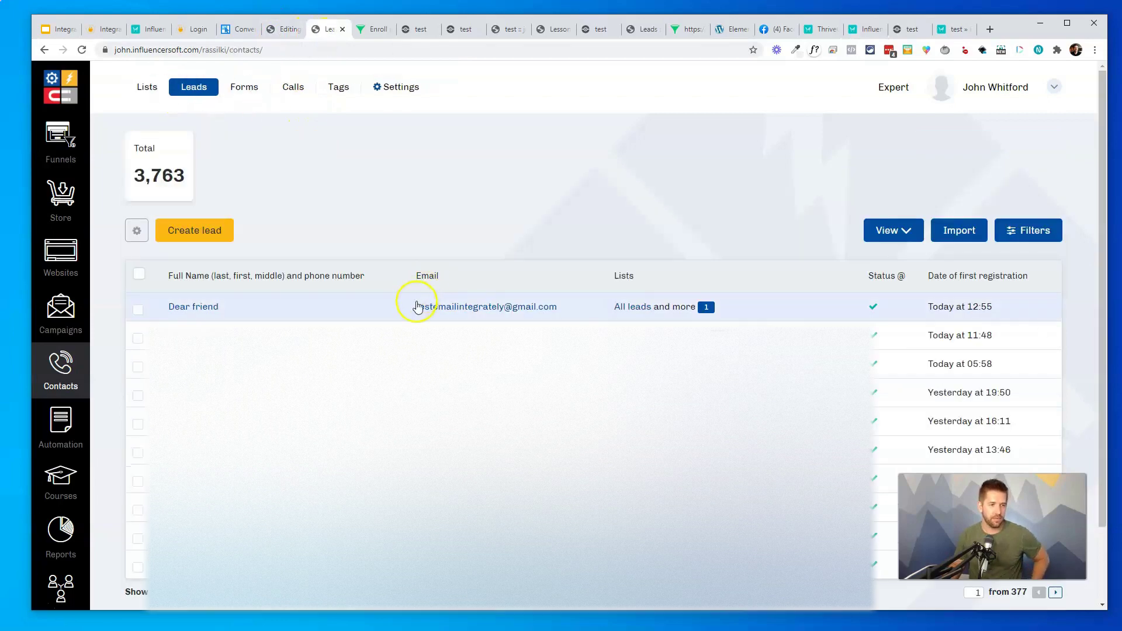
left_click_drag(401, 310, 572, 308)
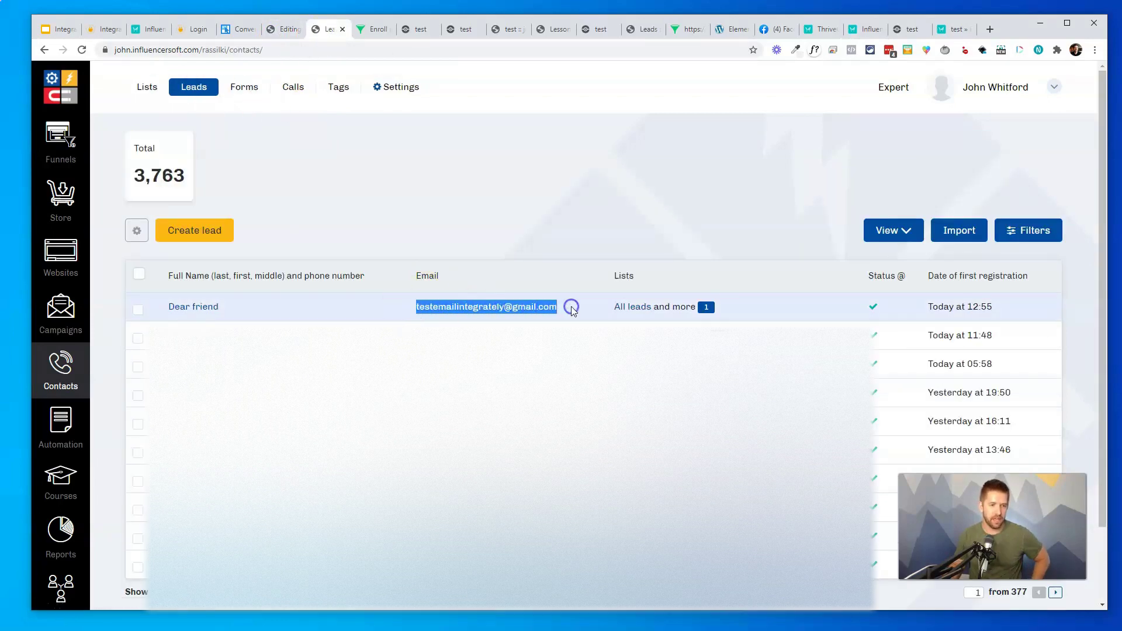
left_click(733, 309)
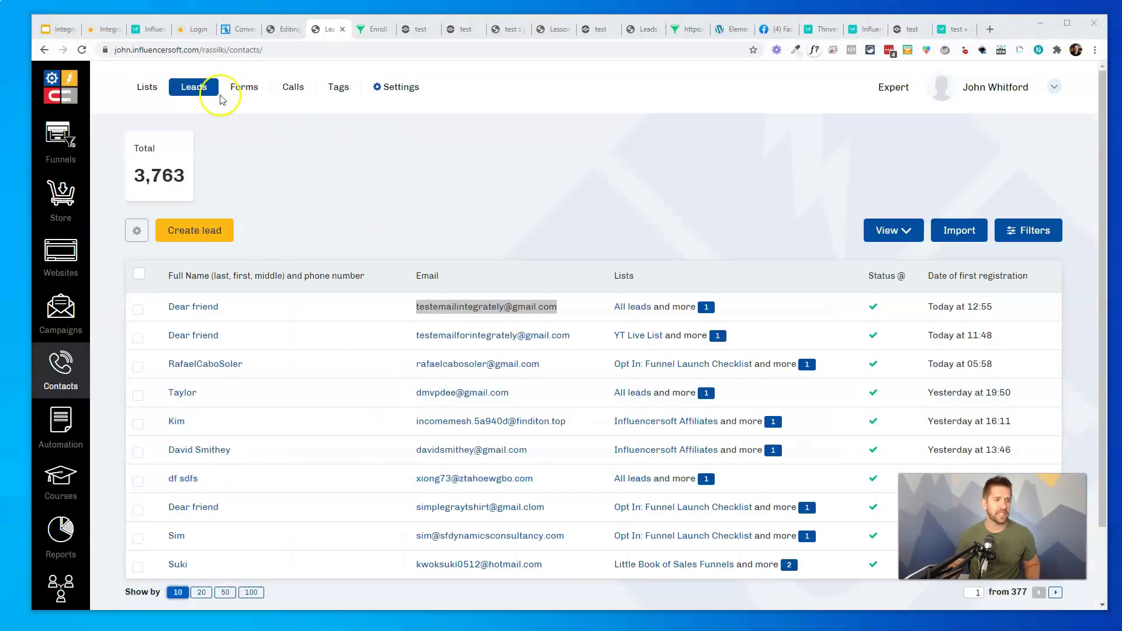
Return to Integrately and go to Explore & Automate in the sidebar
left_click(102, 29)
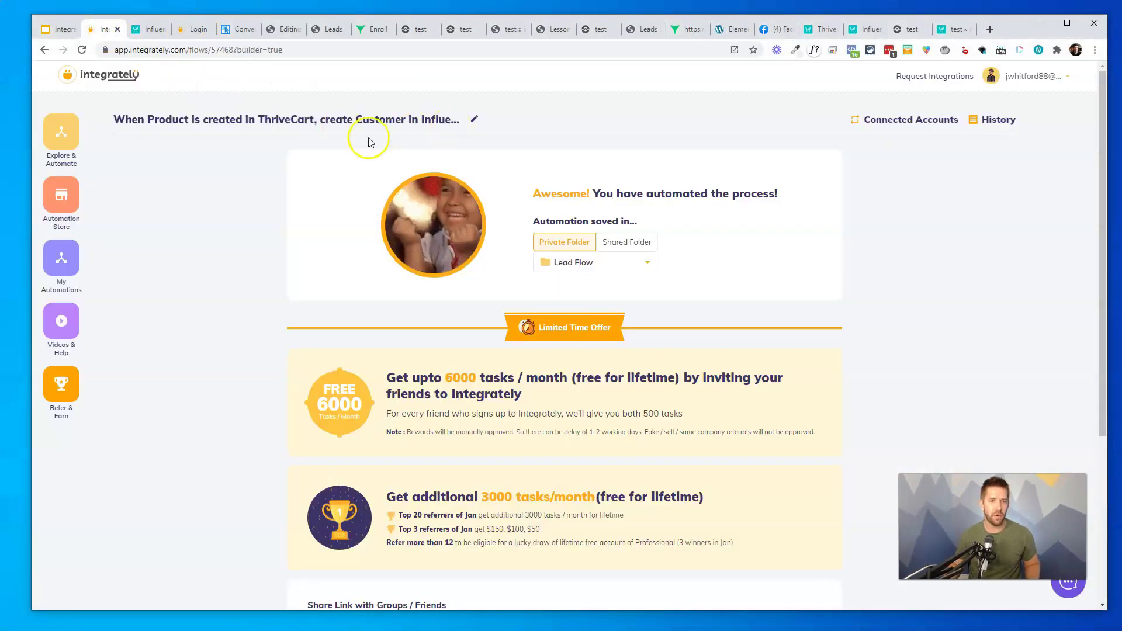
left_click(85, 87)
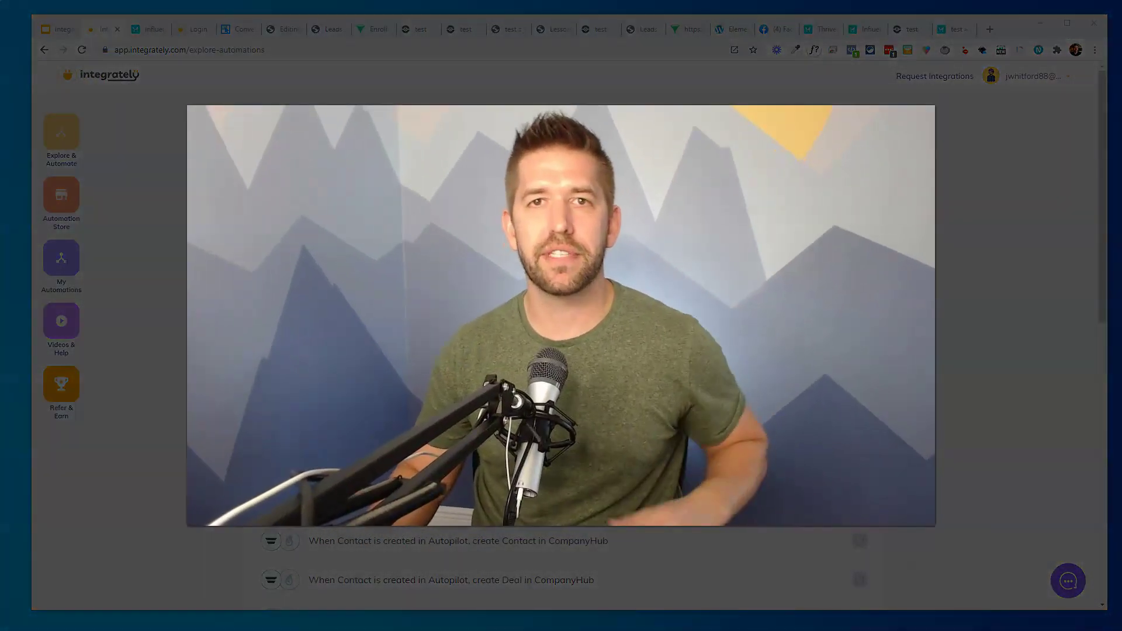